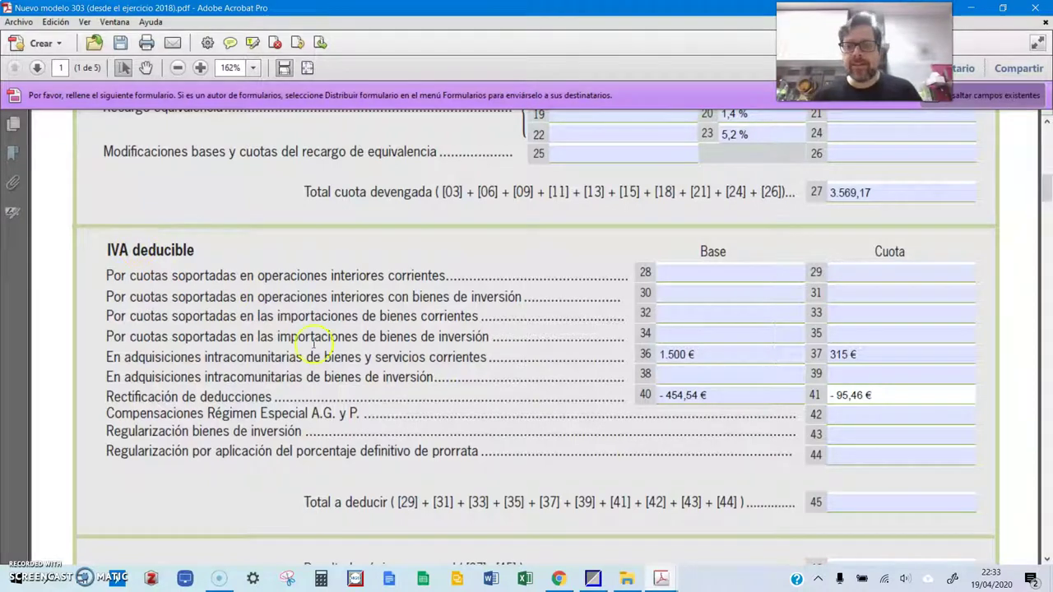
- Review the base and quota boxes 36, 37, 40 and 41 in the IVA deducible section of form 303
{"action": "left_click", "coordinate": [747, 354]}
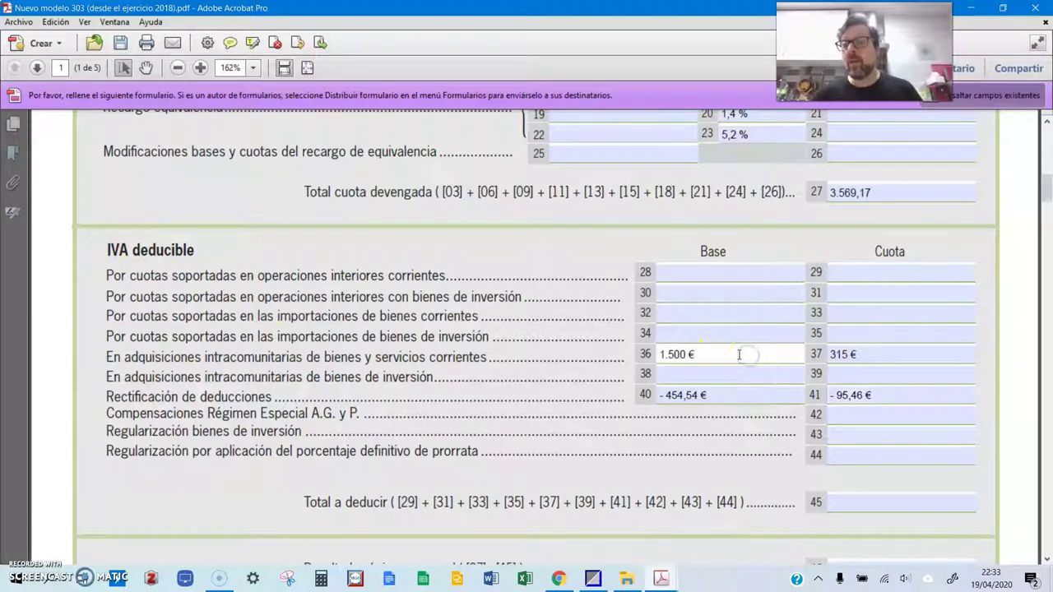
{"action": "left_click", "coordinate": [875, 354]}
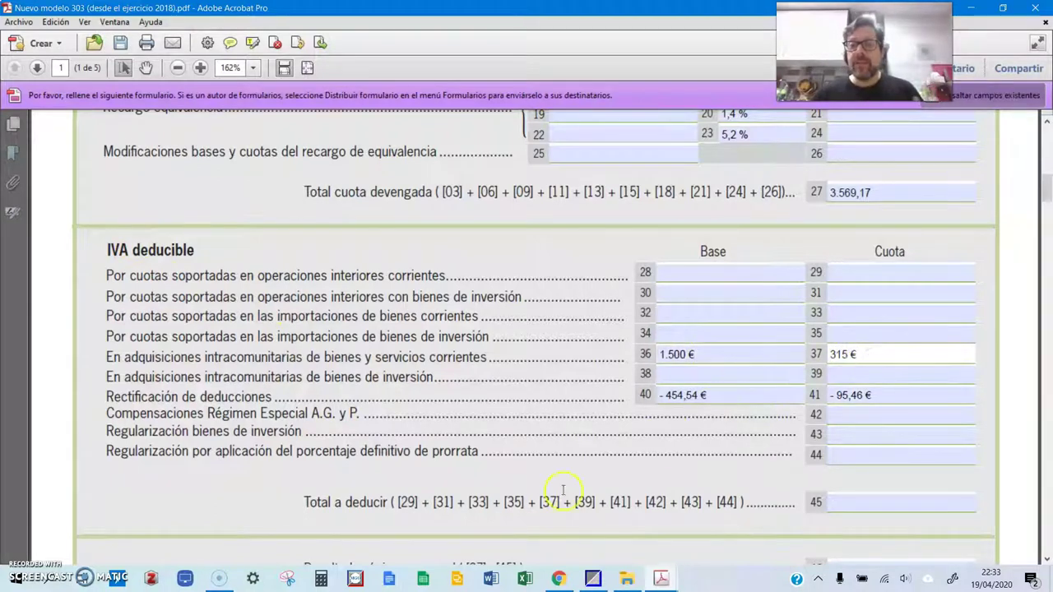
{"action": "left_click", "coordinate": [706, 401]}
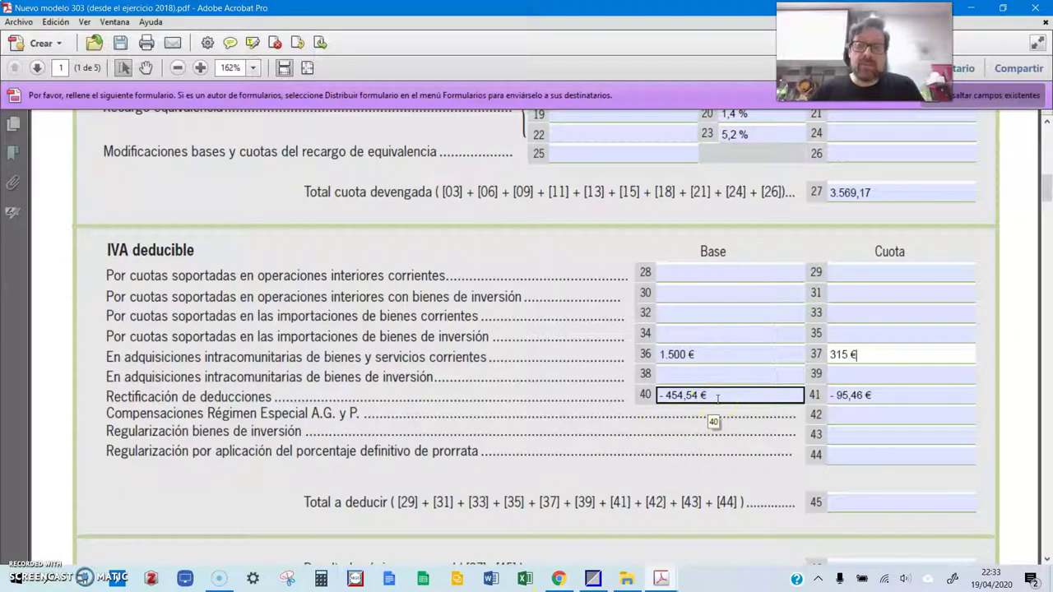
{"action": "left_click", "coordinate": [905, 402]}
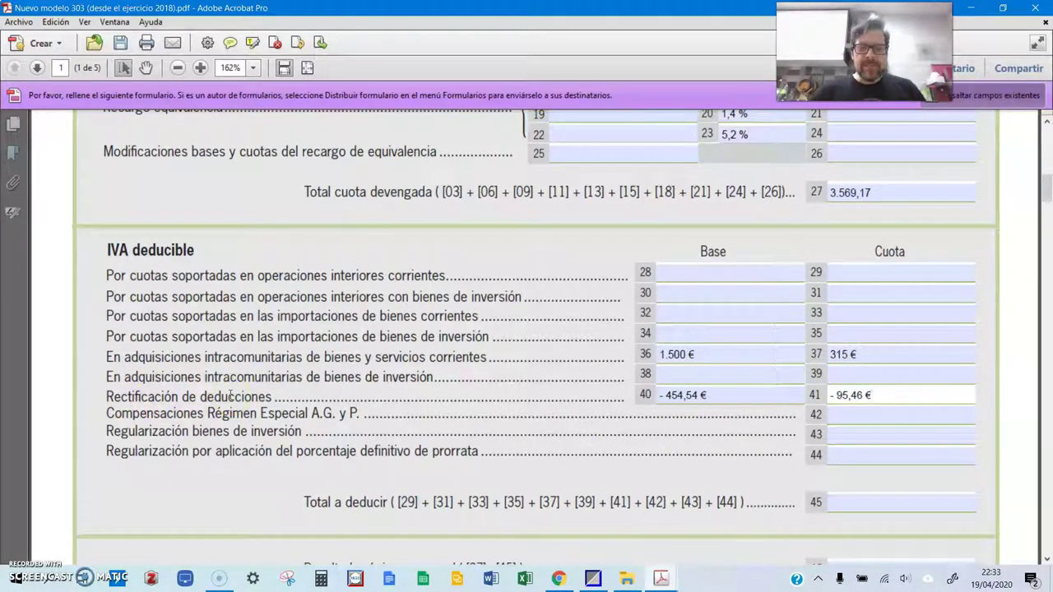
- Switch to Gestión MGD, close the investment goods book and open the ledger of account 4720000 for the period 01/10/17 to 31/12/17
{"action": "left_click", "coordinate": [593, 579]}
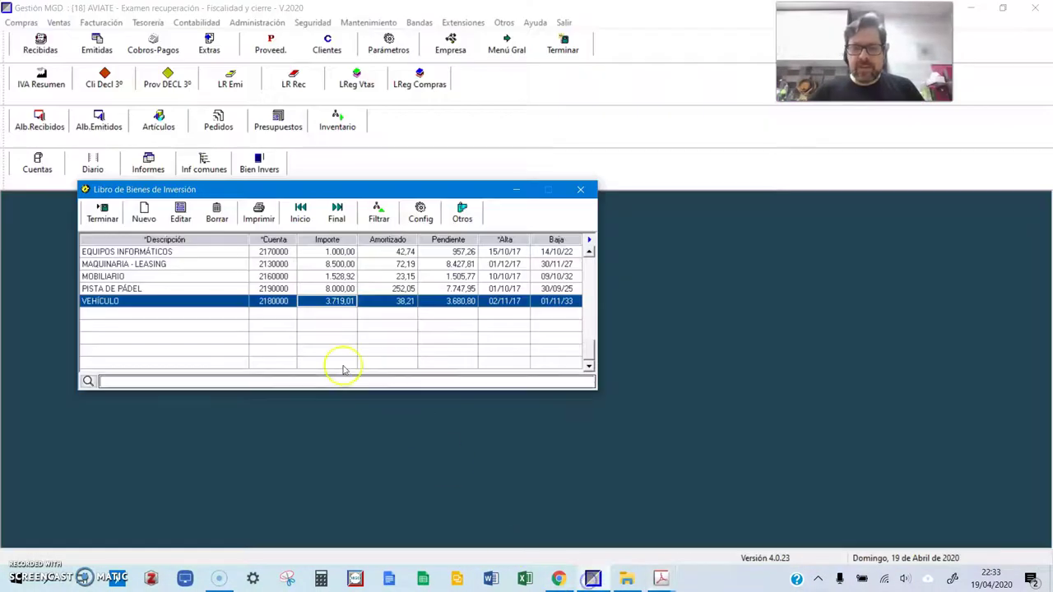
{"action": "left_click", "coordinate": [104, 215]}
{"action": "left_click", "coordinate": [207, 26]}
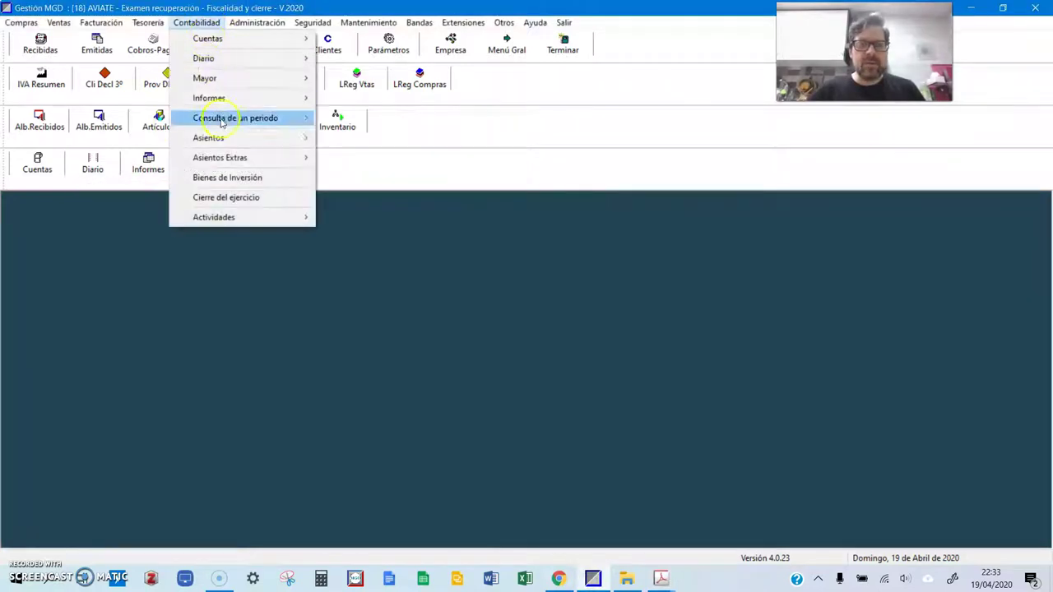
{"action": "mouse_move", "coordinate": [228, 77]}
{"action": "left_click", "coordinate": [345, 82]}
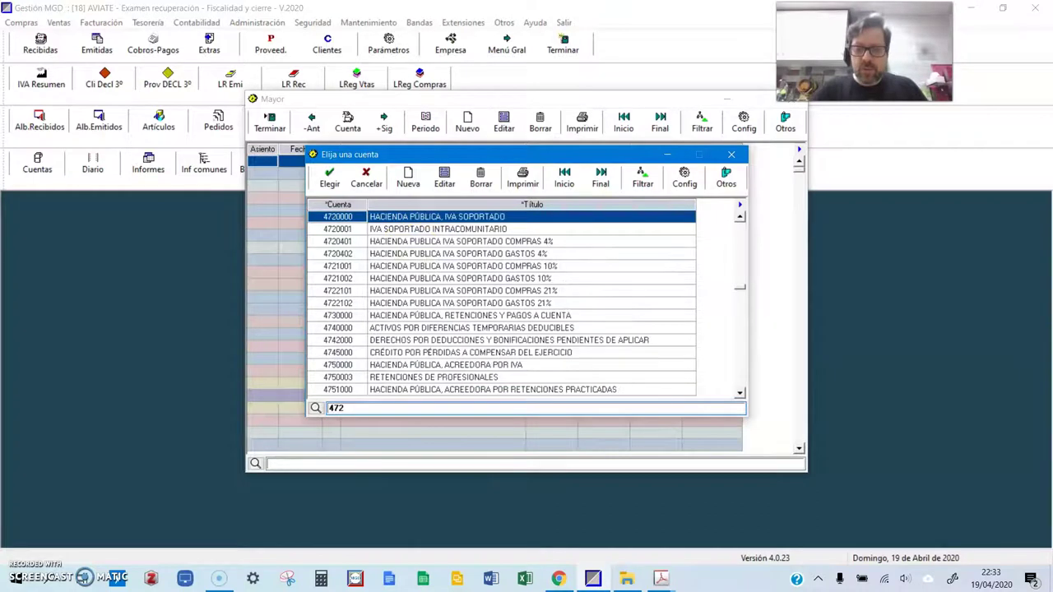
{"action": "left_click", "coordinate": [333, 177]}
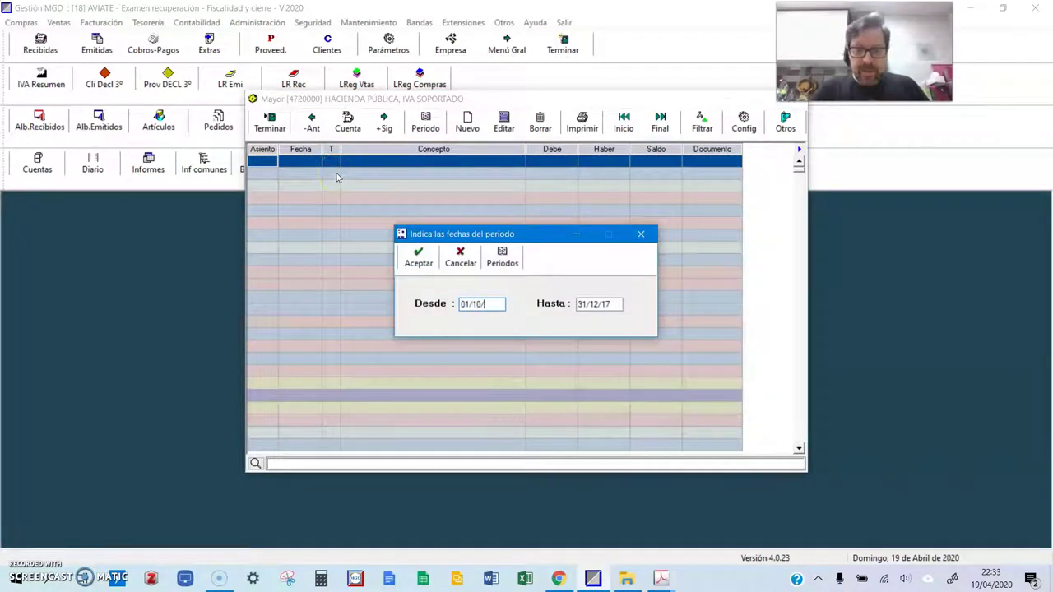
{"action": "type", "text": "01/10/17"}
{"action": "left_click", "coordinate": [419, 257]}
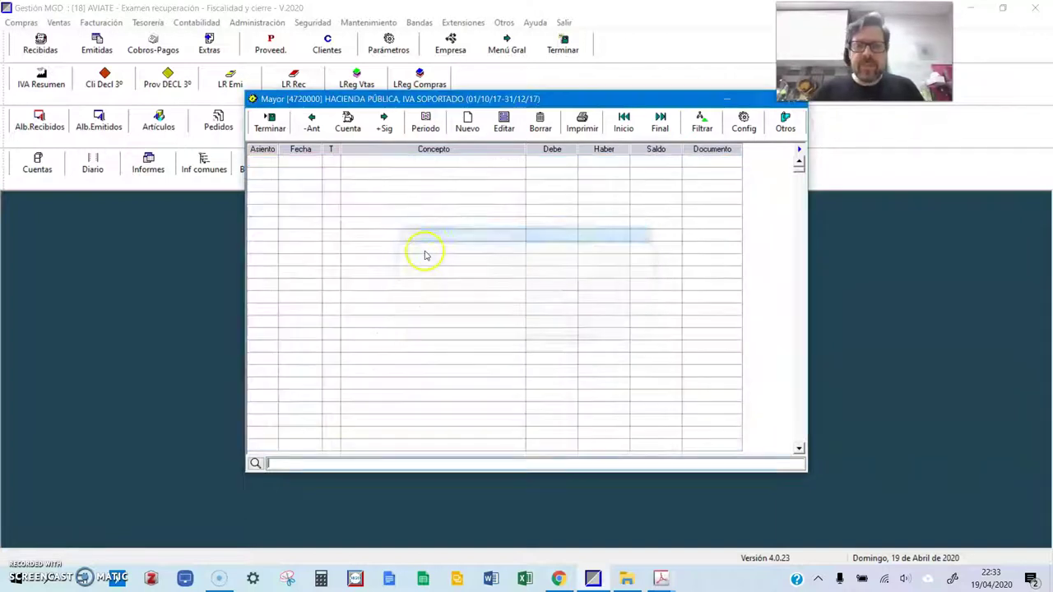
- Advance the ledger to account 4721002, IVA soportado gastos 10%, and switch to the clase whiteboard in Google Jamboard
{"action": "left_click", "coordinate": [386, 129]}
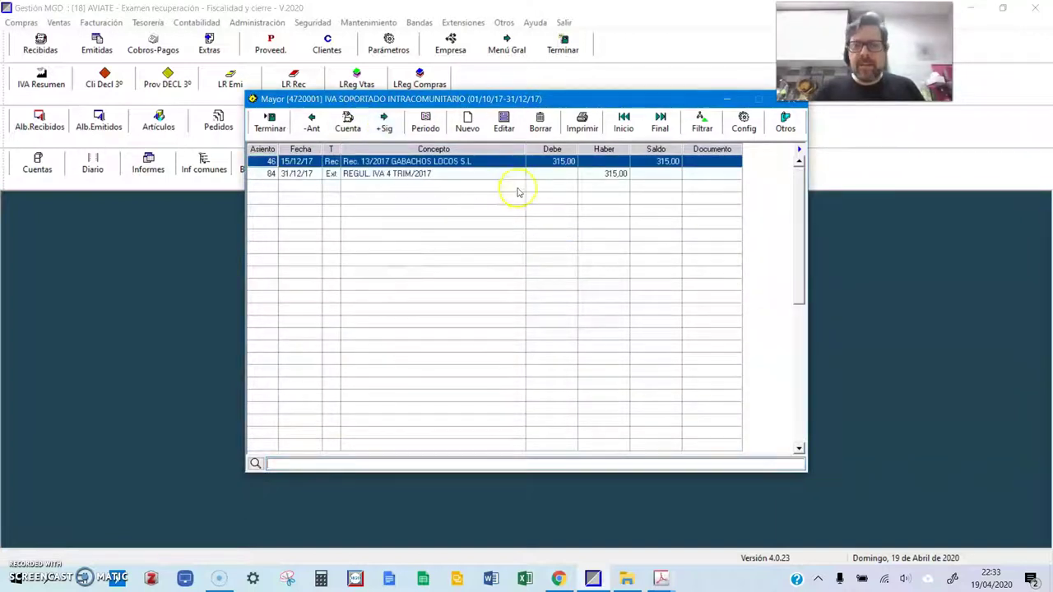
{"action": "left_click", "coordinate": [385, 124]}
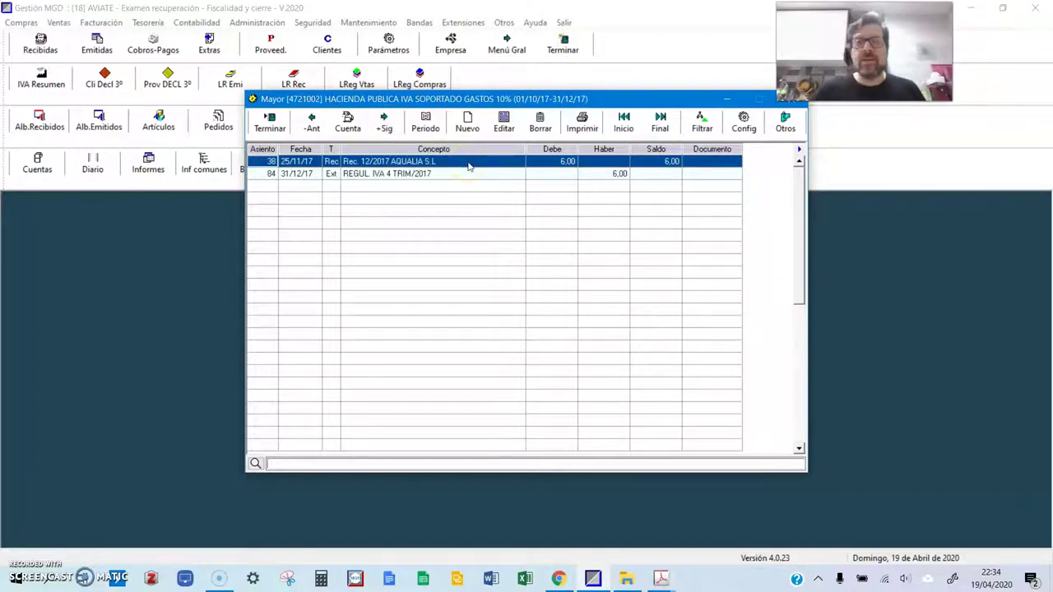
{"action": "left_click", "coordinate": [661, 578]}
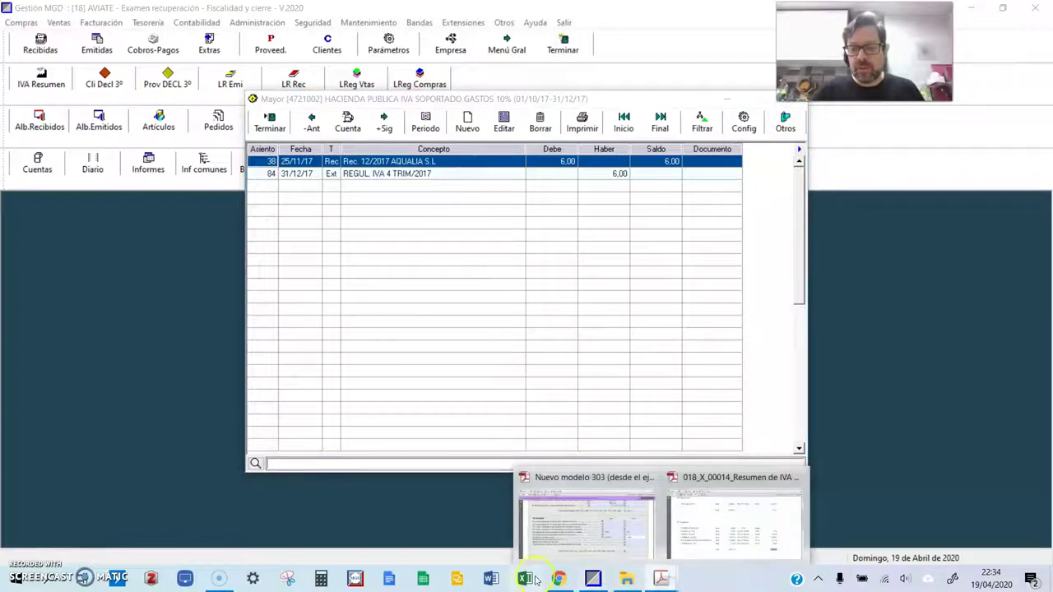
{"action": "left_click", "coordinate": [559, 578]}
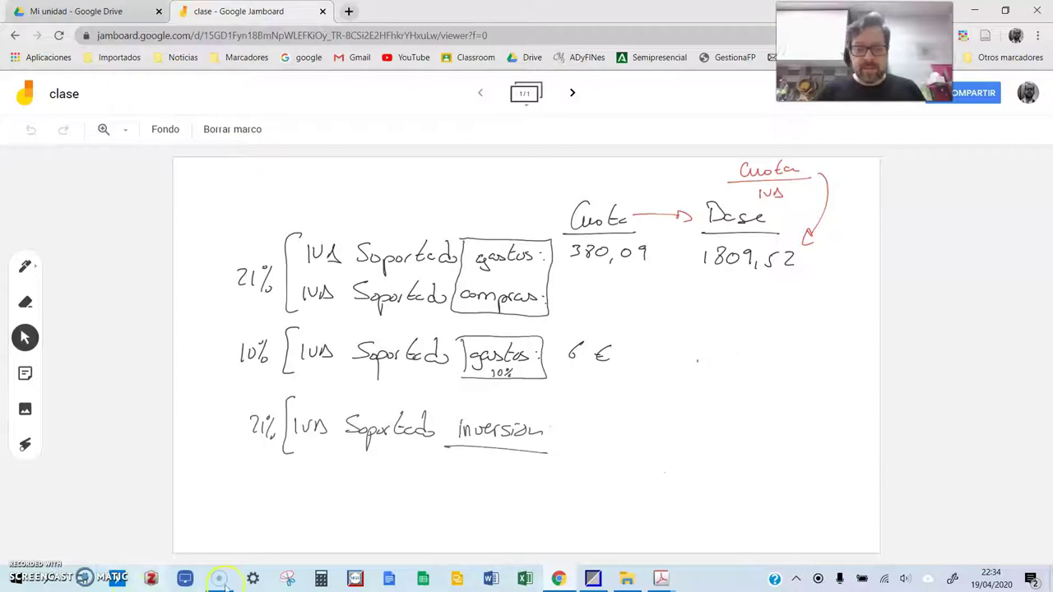
- Calculate the base for the 10% expense VAT in the Calculator by dividing 6 by 0,10
{"action": "left_click", "coordinate": [319, 579]}
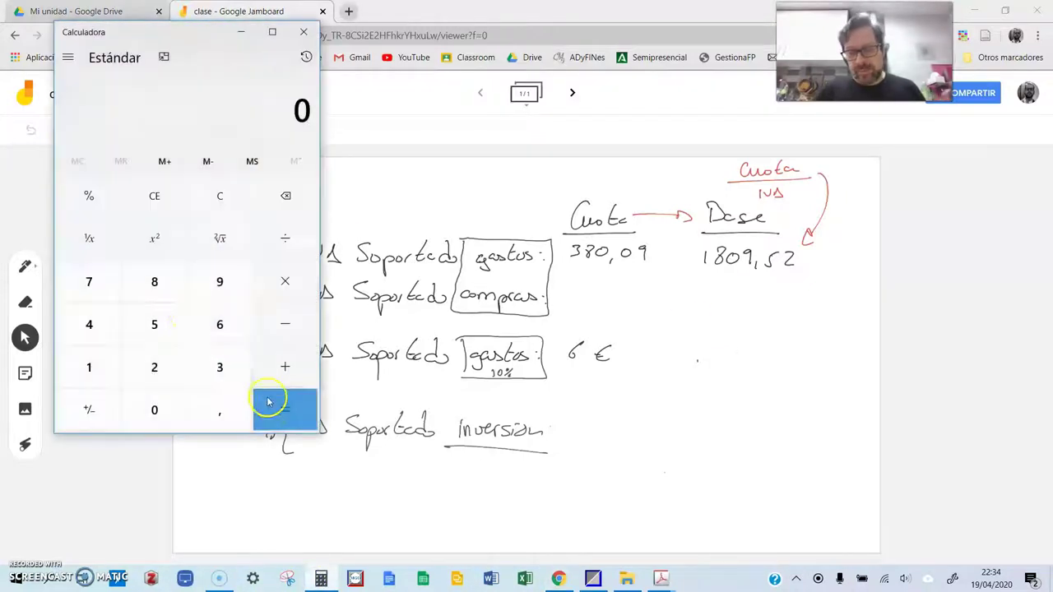
{"action": "left_click", "coordinate": [219, 324]}
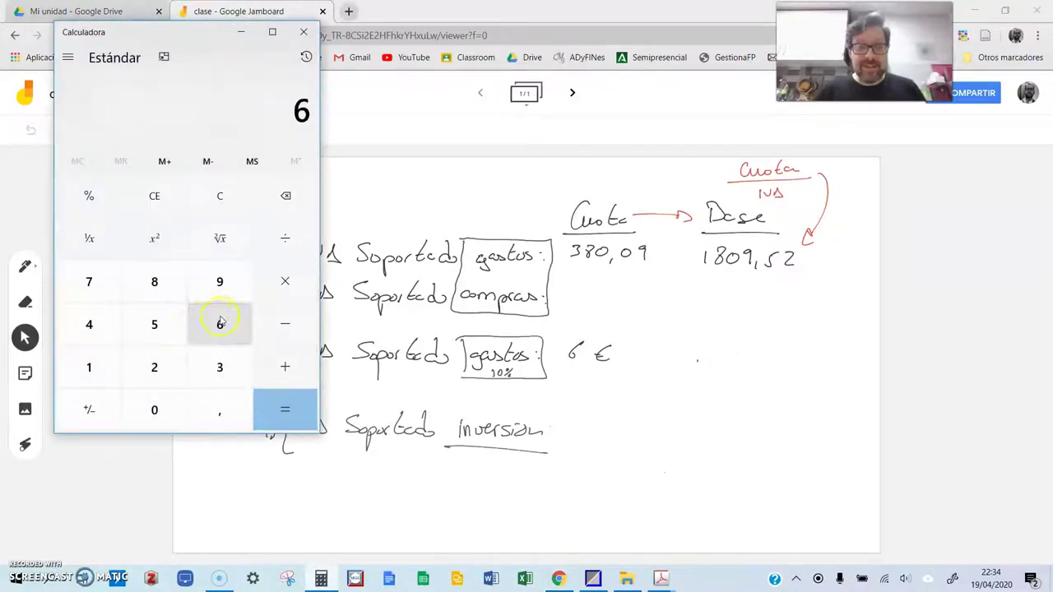
{"action": "left_click", "coordinate": [283, 240]}
{"action": "left_click", "coordinate": [219, 409]}
{"action": "left_click", "coordinate": [88, 367]}
{"action": "left_click", "coordinate": [154, 409]}
{"action": "left_click", "coordinate": [278, 409]}
{"action": "left_click", "coordinate": [241, 31]}
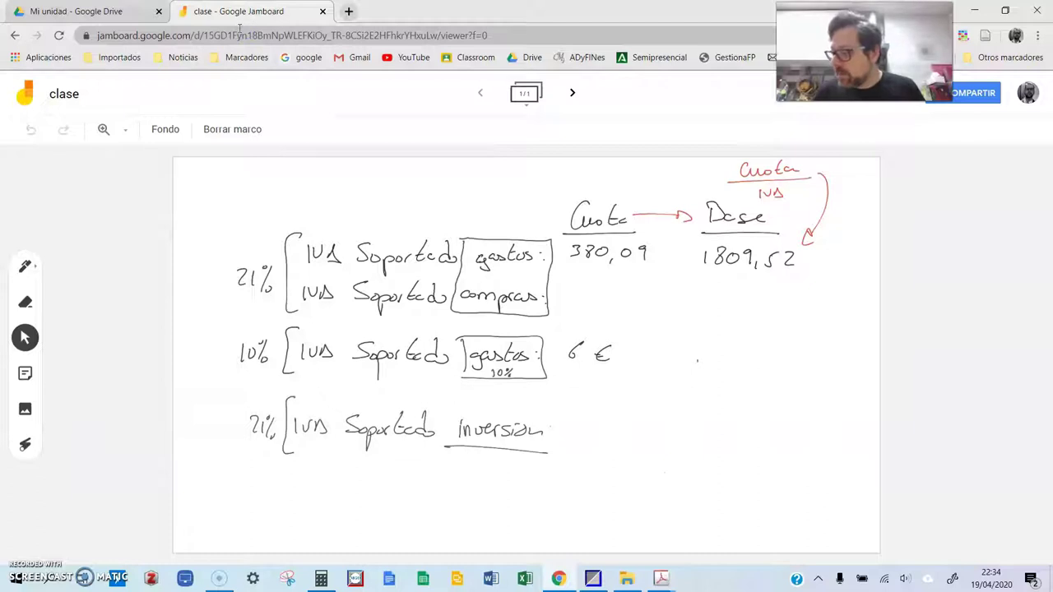
- Handwrite 60 € as the base of the 10% gastos row and add a € sign after 1809,52
{"action": "left_click_drag", "start_coordinate": [743, 354], "coordinate": [741, 355]}
{"action": "mouse_move", "coordinate": [834, 253]}
{"action": "left_mouse_down"}
{"action": "mouse_move", "coordinate": [814, 259]}
{"action": "mouse_move", "coordinate": [831, 256]}
{"action": "left_mouse_up"}
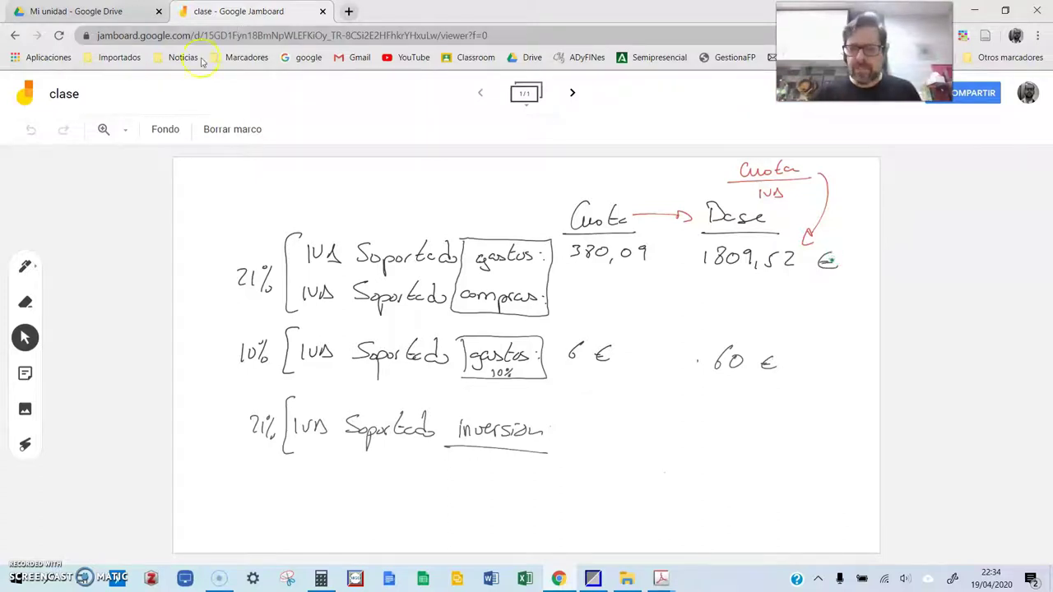
- Return to Gestión MGD, advance the ledger to account 4722101, IVA soportado compras 21%, and compare it with the Jamboard notes
{"action": "left_click", "coordinate": [592, 578]}
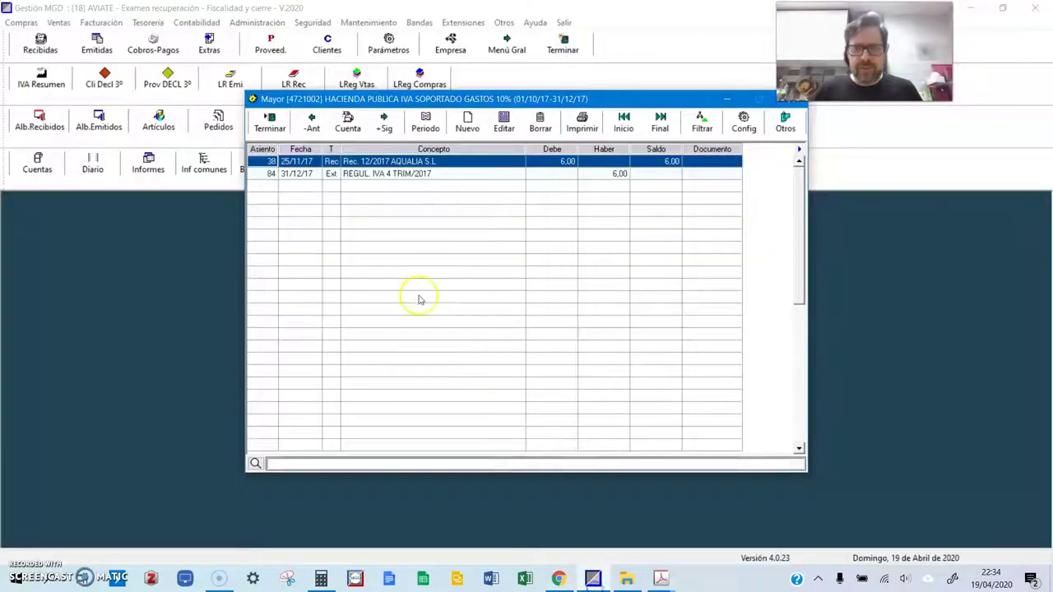
{"action": "left_click", "coordinate": [383, 122]}
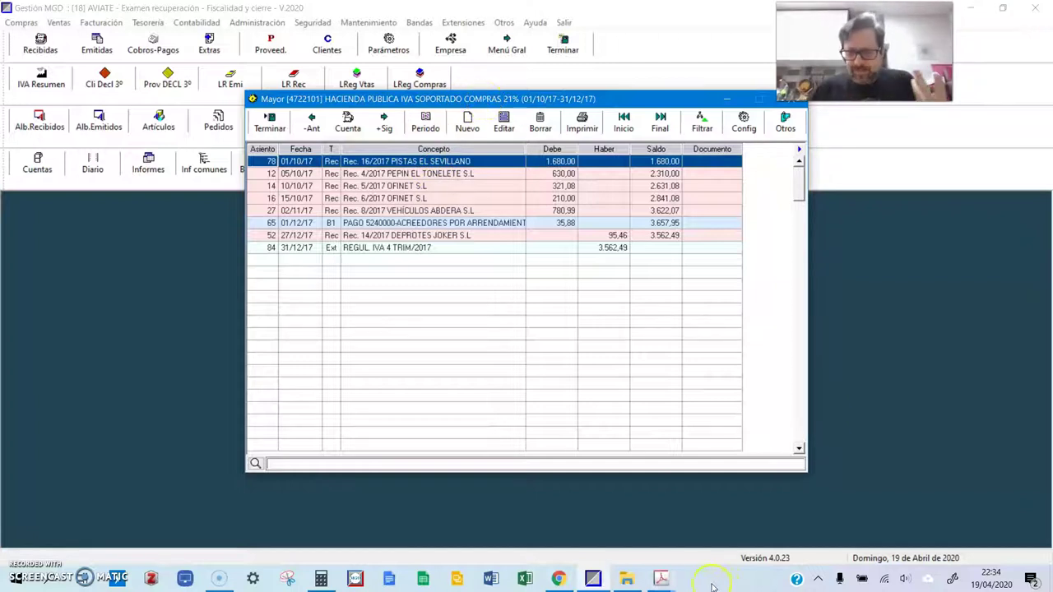
{"action": "mouse_move", "coordinate": [566, 582]}
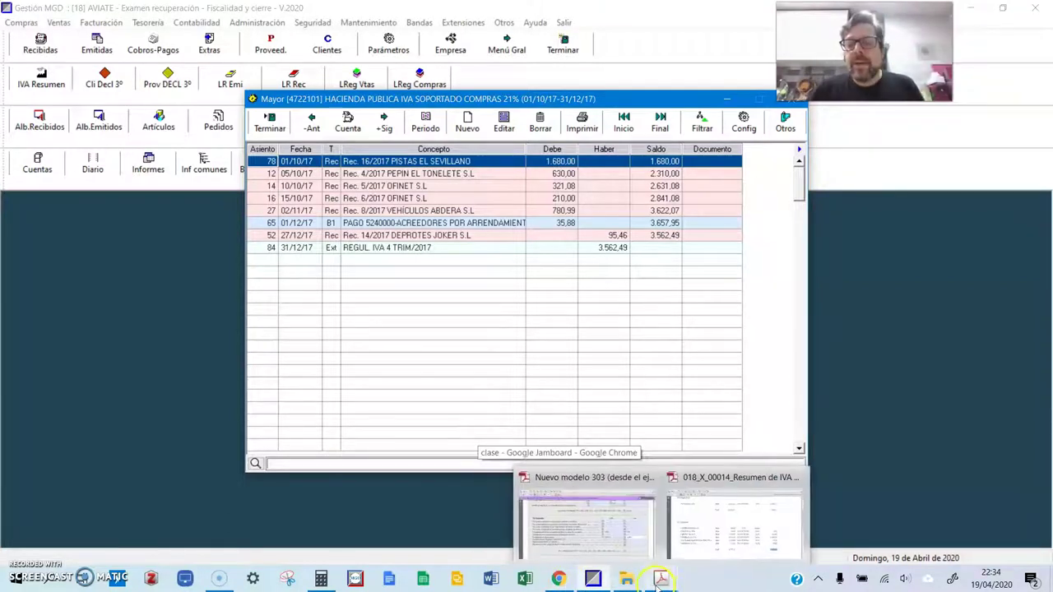
{"action": "left_click", "coordinate": [560, 580]}
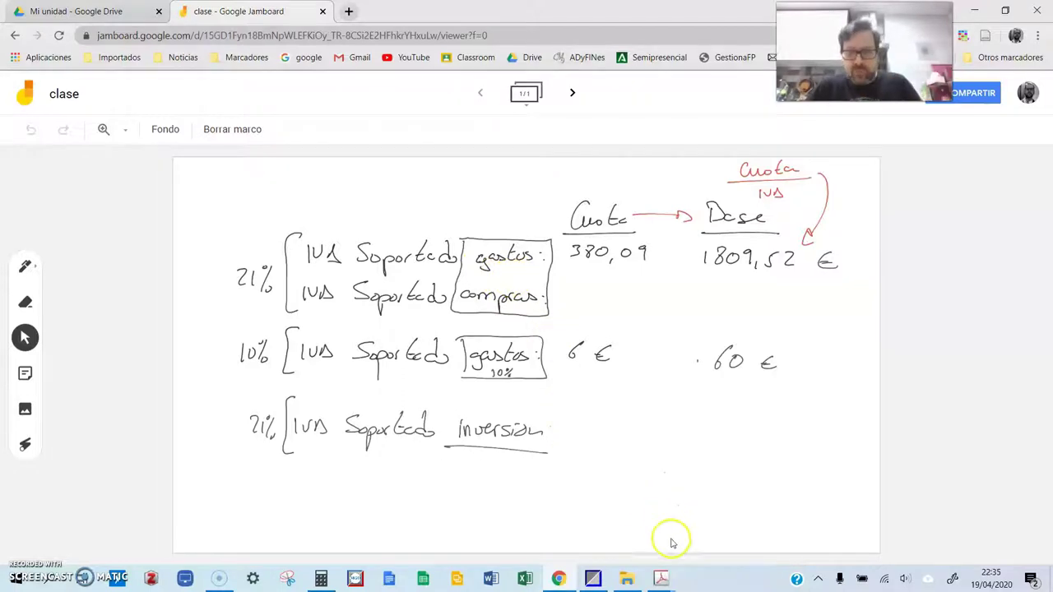
{"action": "left_click", "coordinate": [592, 579]}
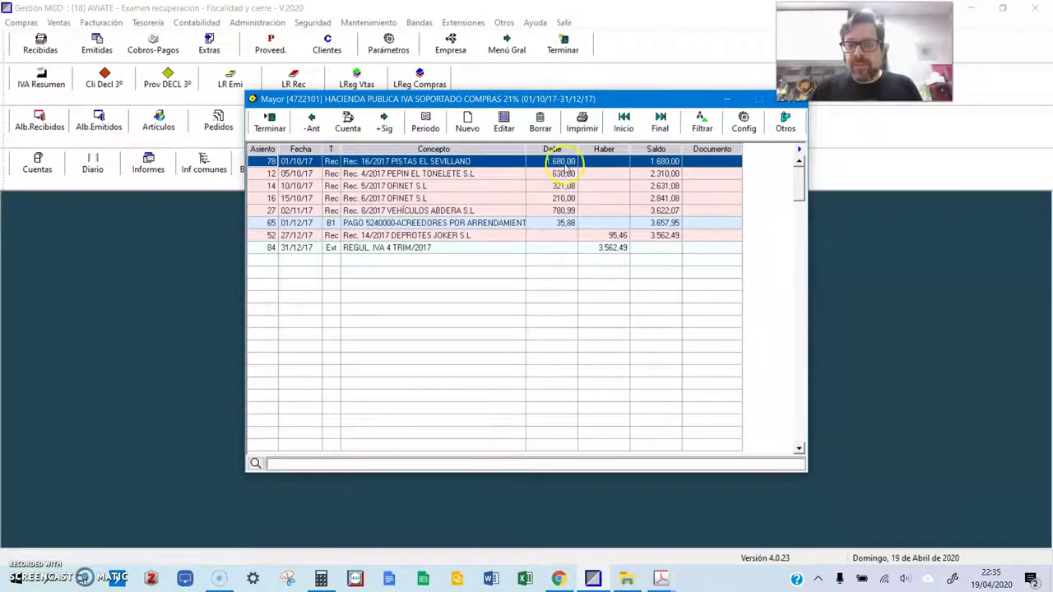
- Examine the Pistas El Sevillano and Vehículos Abdera debit entries in the 21% purchases ledger, then close the ledger
{"action": "left_click", "coordinate": [565, 163]}
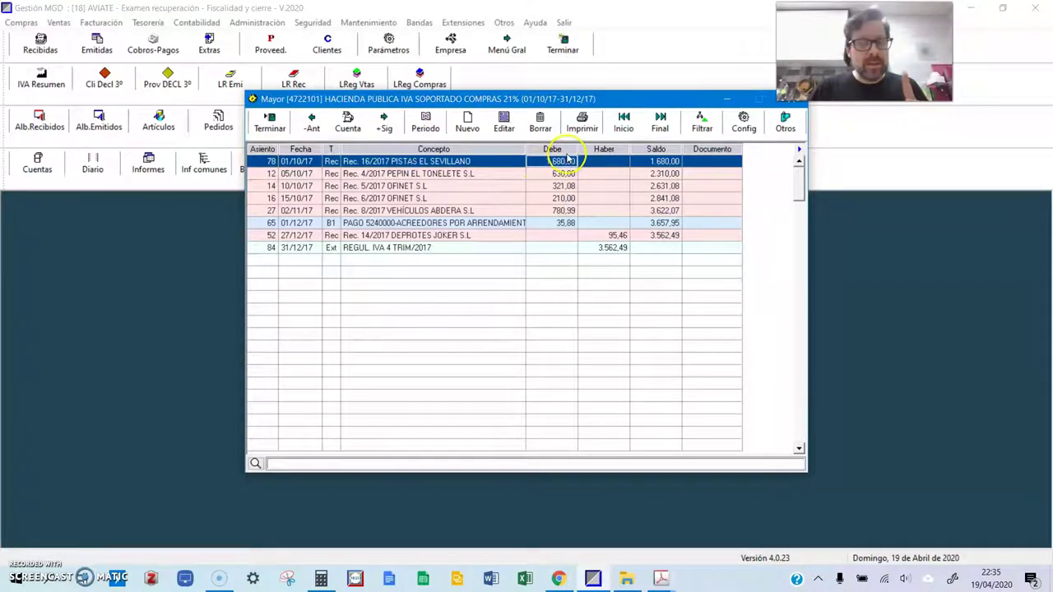
{"action": "left_click", "coordinate": [563, 212]}
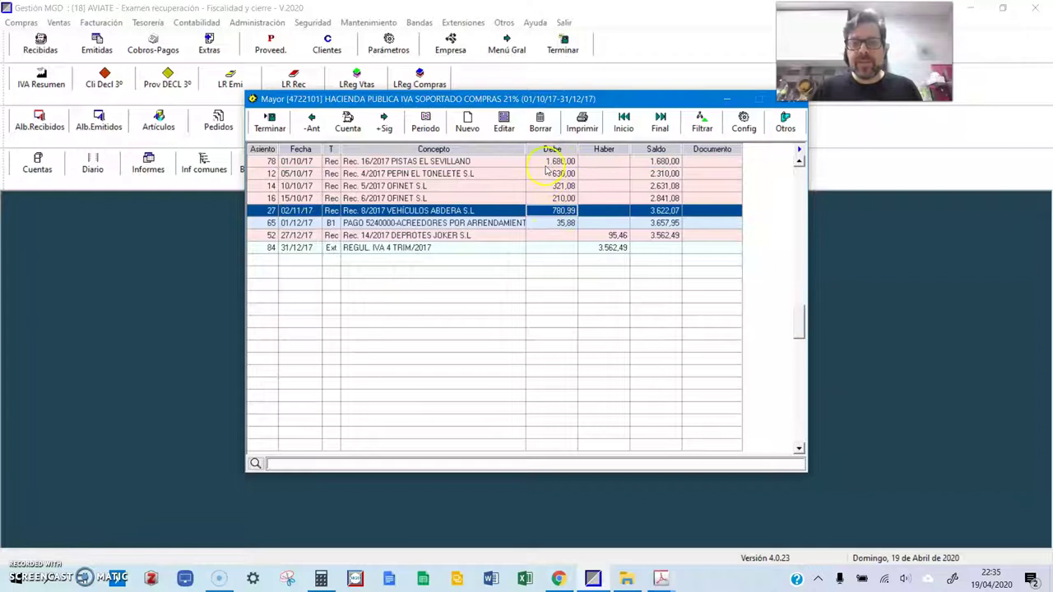
{"action": "left_click", "coordinate": [549, 209]}
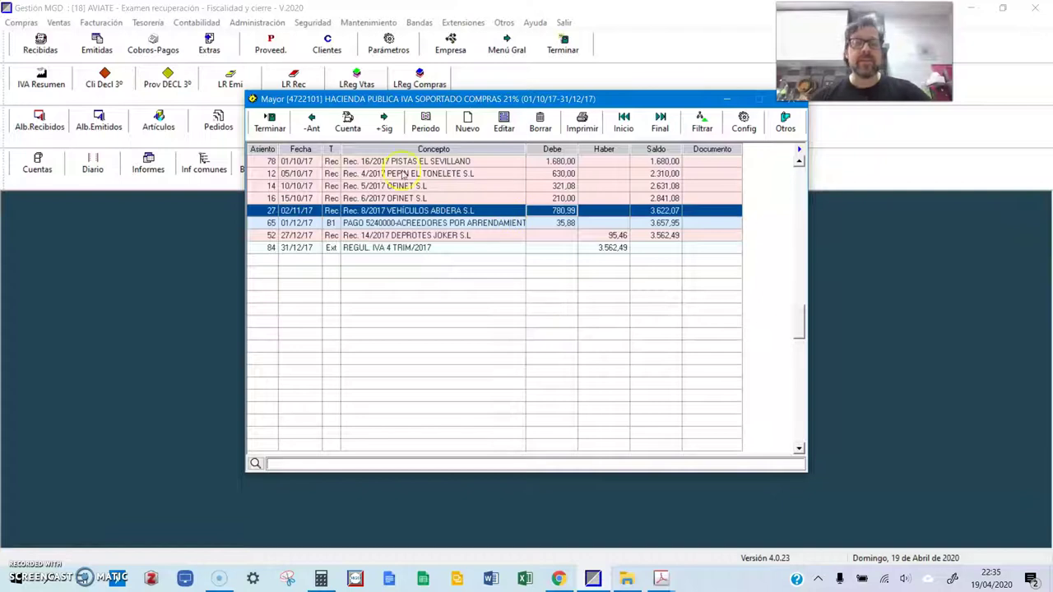
{"action": "left_click", "coordinate": [276, 130]}
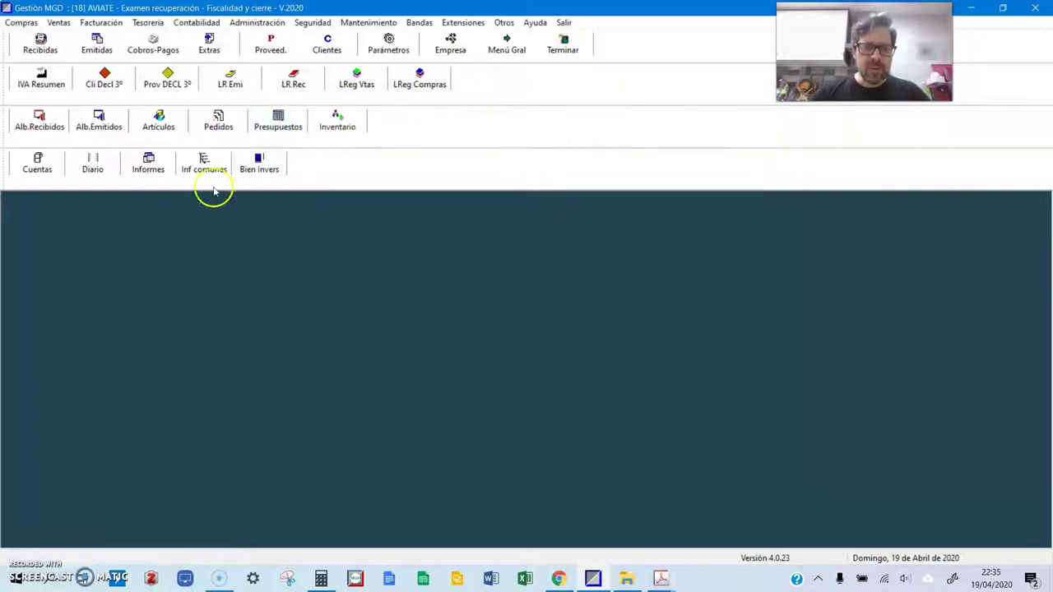
- Open the Libro de Bienes de Inversión, examine the amounts of each registered asset, and close the book
{"action": "left_click", "coordinate": [258, 163]}
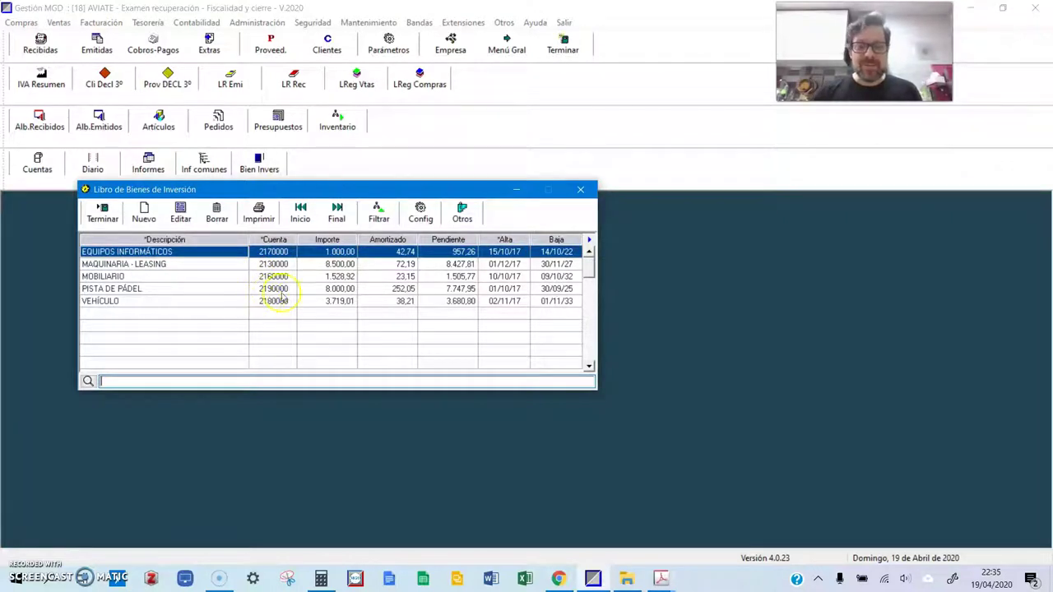
{"action": "left_click", "coordinate": [326, 290]}
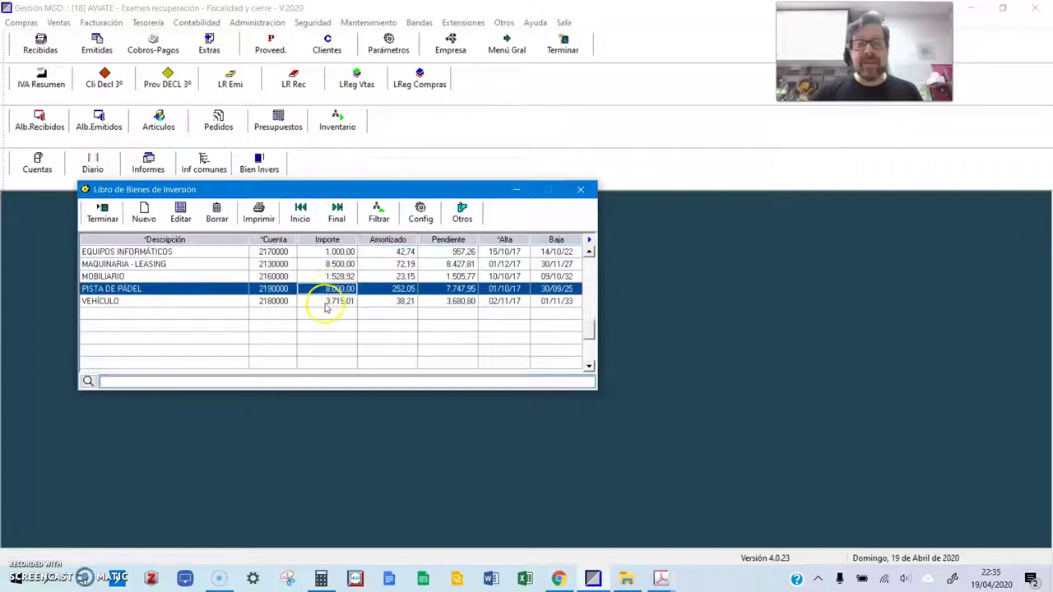
{"action": "left_click", "coordinate": [327, 303]}
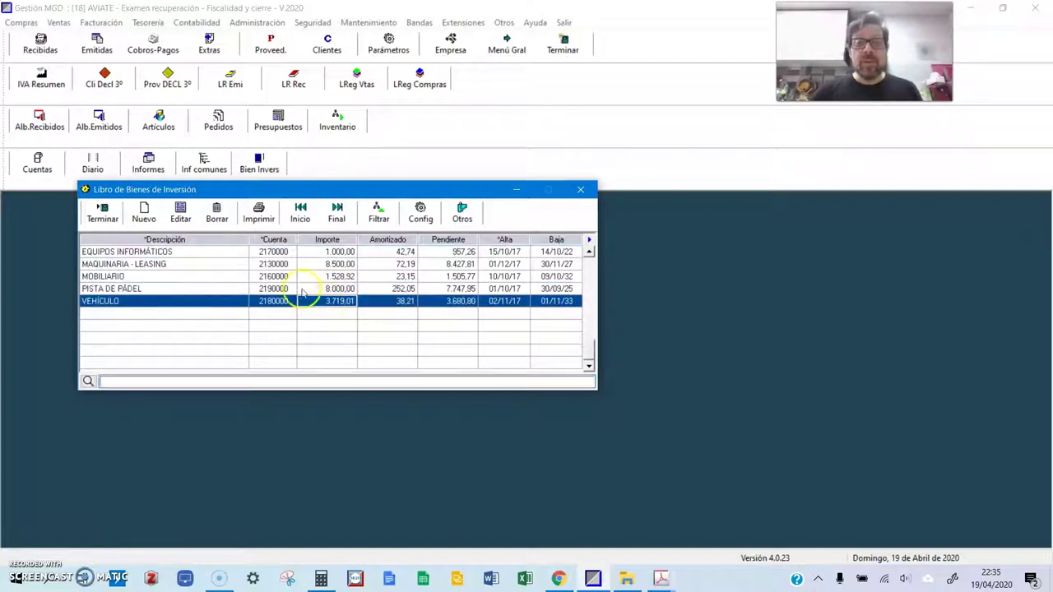
{"action": "left_click", "coordinate": [318, 267]}
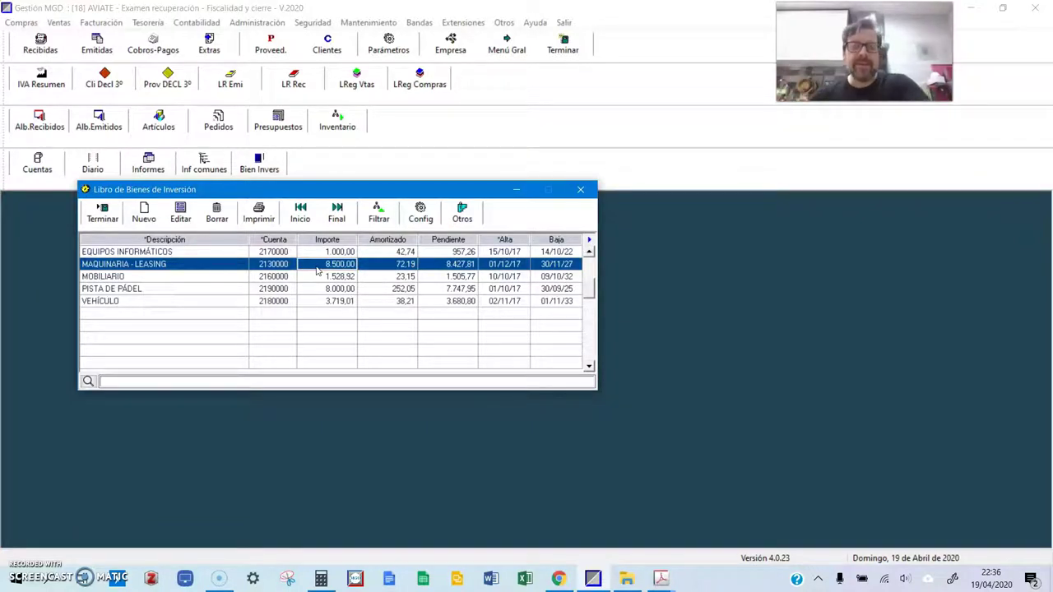
{"action": "left_click", "coordinate": [318, 265]}
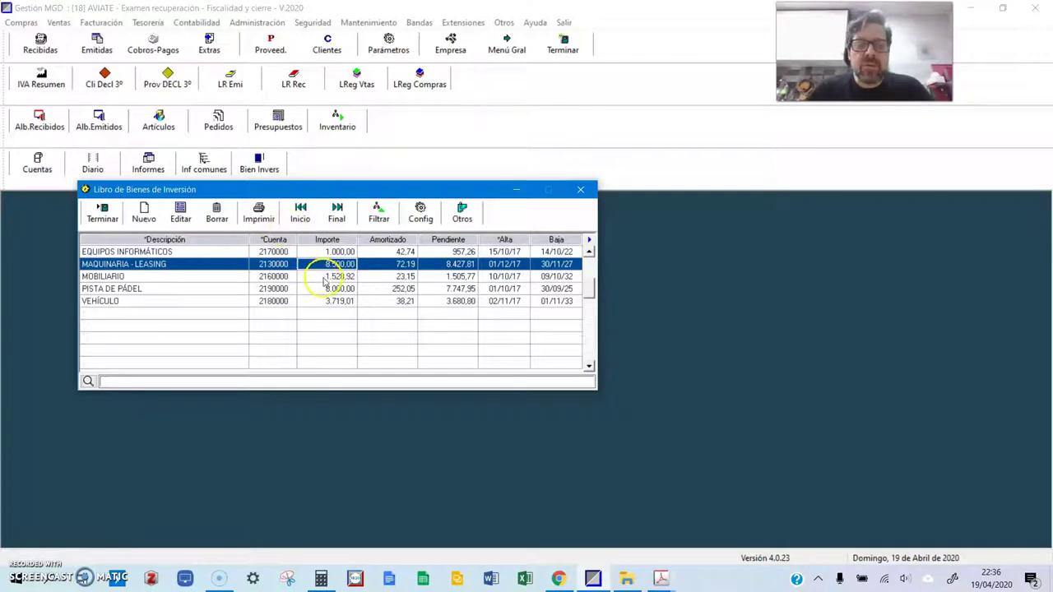
{"action": "left_click", "coordinate": [316, 277]}
{"action": "left_click", "coordinate": [333, 253]}
{"action": "left_click", "coordinate": [333, 277]}
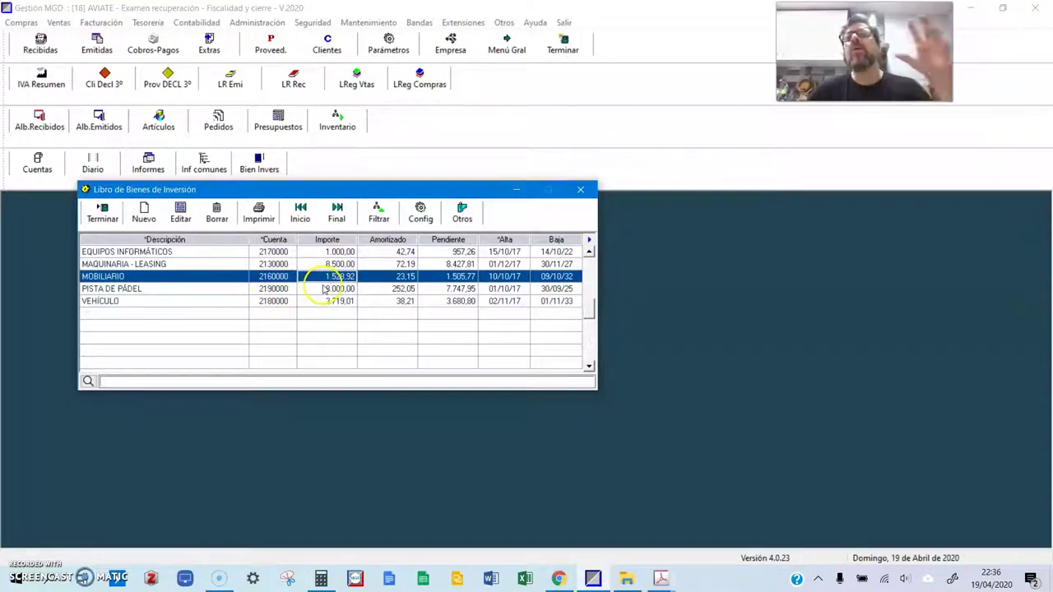
{"action": "left_click", "coordinate": [115, 288]}
{"action": "left_click", "coordinate": [102, 212]}
- Consult the ledger from account 4720000 for 01/10/17 to 31/12/17 and advance to account 4722101, IVA soportado compras 21%
{"action": "left_click", "coordinate": [196, 23]}
{"action": "mouse_move", "coordinate": [216, 79]}
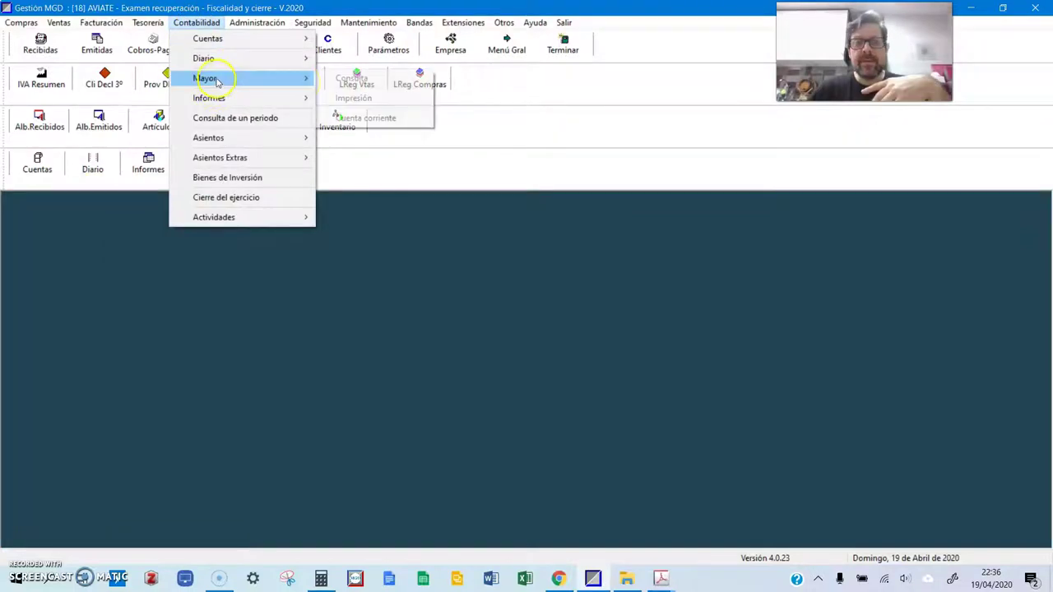
{"action": "left_click", "coordinate": [348, 84]}
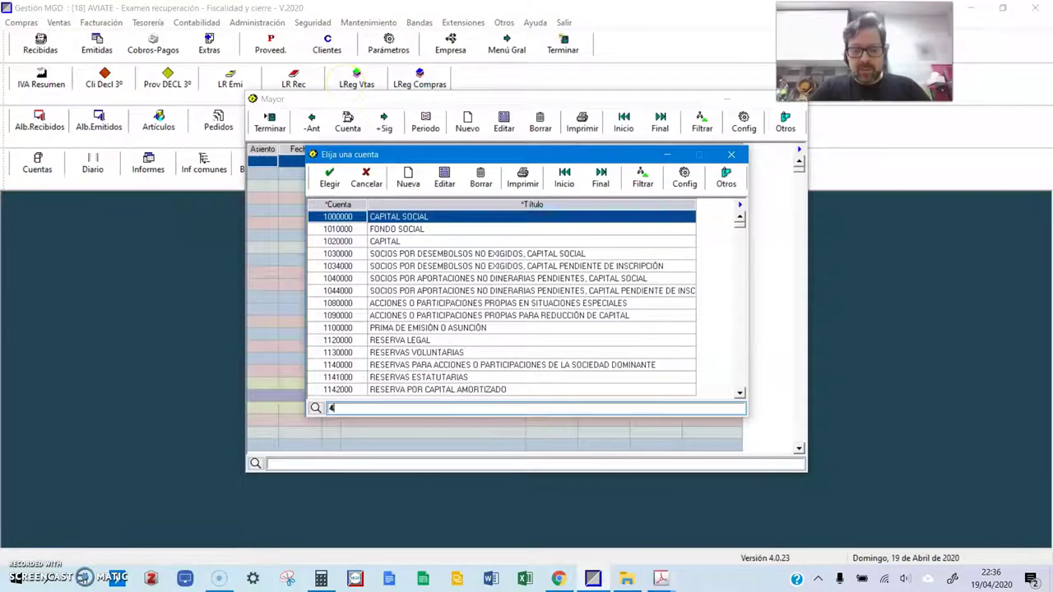
{"action": "type", "text": "472"}
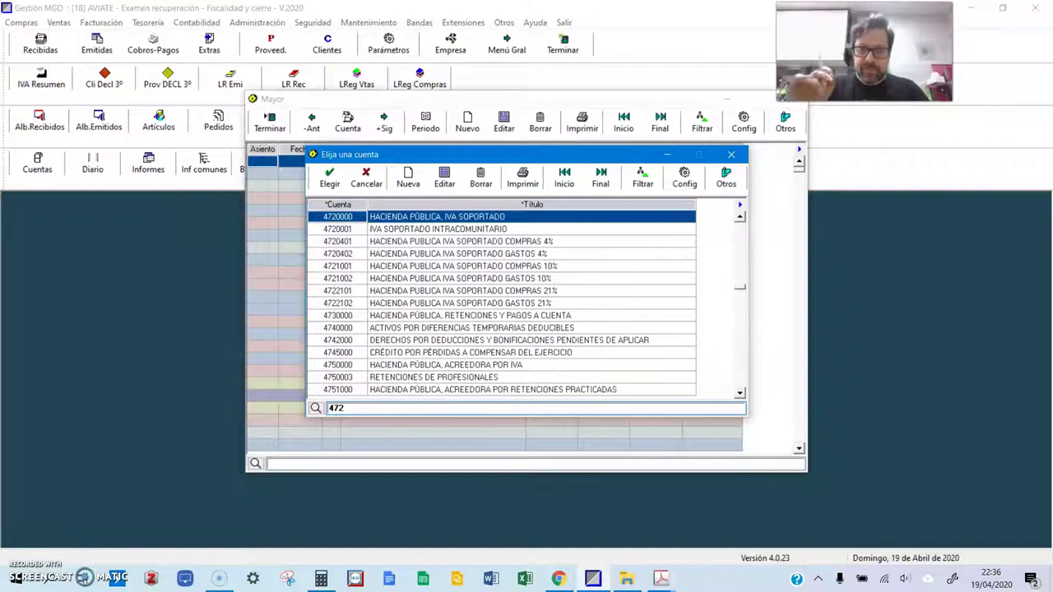
{"action": "double_click", "coordinate": [411, 218]}
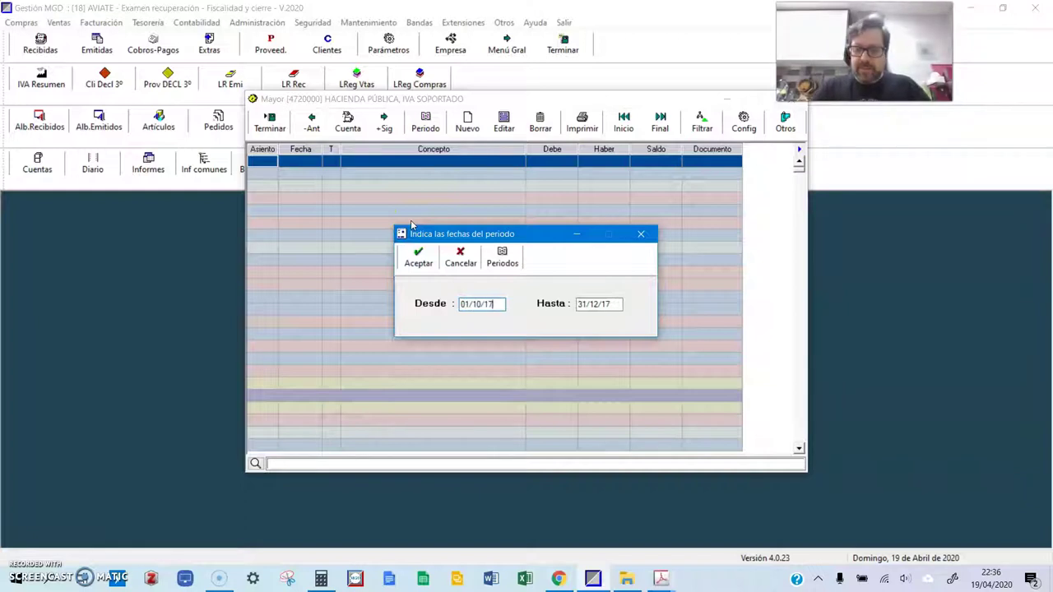
{"action": "left_click", "coordinate": [418, 258]}
{"action": "left_click", "coordinate": [383, 123]}
{"action": "left_click", "coordinate": [384, 123]}
{"action": "left_click", "coordinate": [383, 123]}
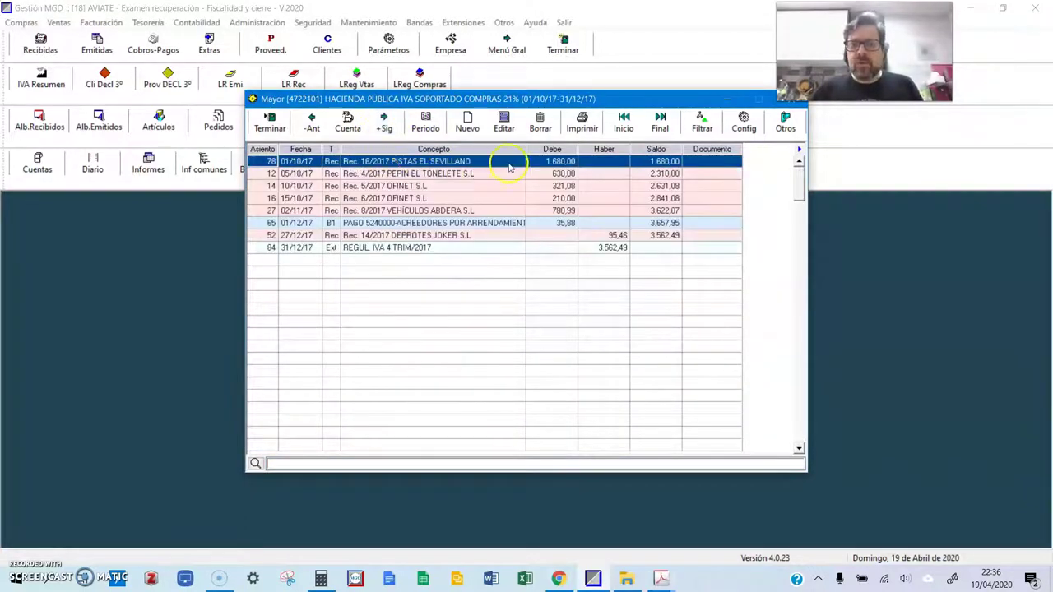
- Identify the Pistas El Sevillano and Vehículos Abdera debit amounts in the 21% purchases ledger as investment goods quotas
{"action": "left_click", "coordinate": [510, 211]}
{"action": "left_click", "coordinate": [513, 162]}
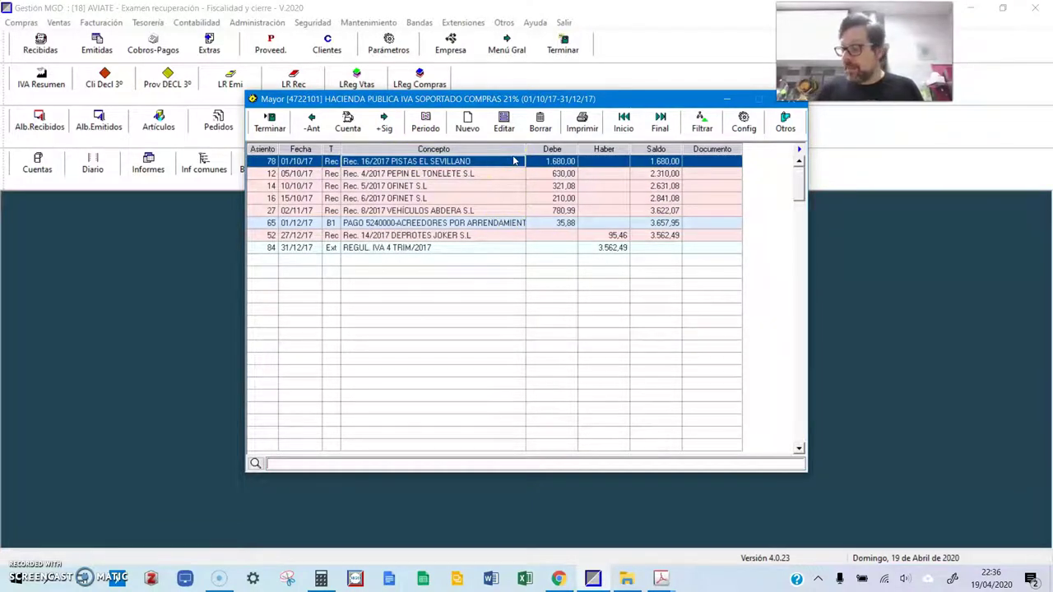
{"action": "left_click", "coordinate": [546, 180]}
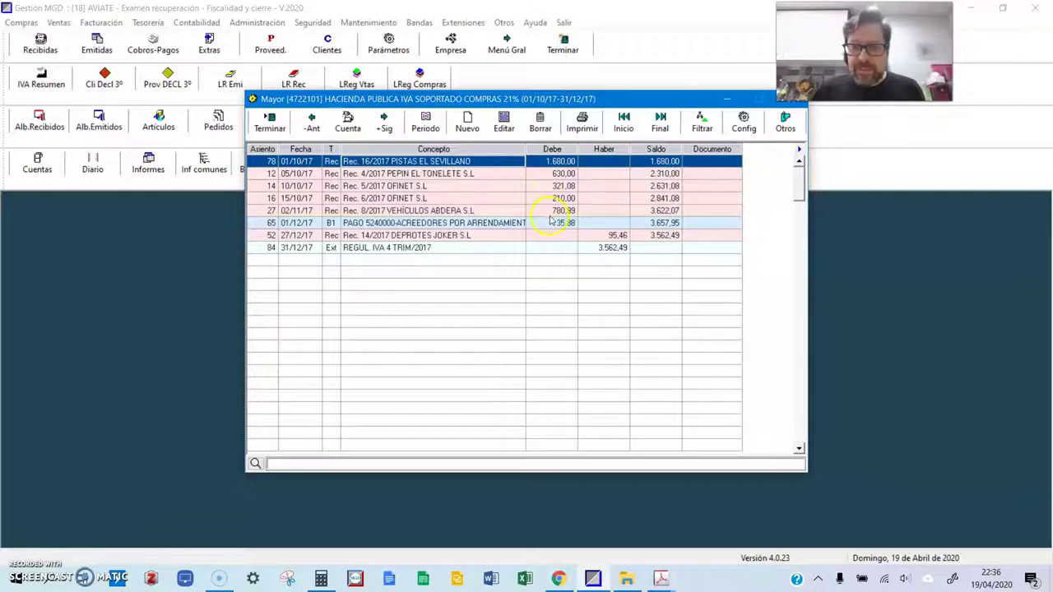
{"action": "left_click", "coordinate": [553, 211]}
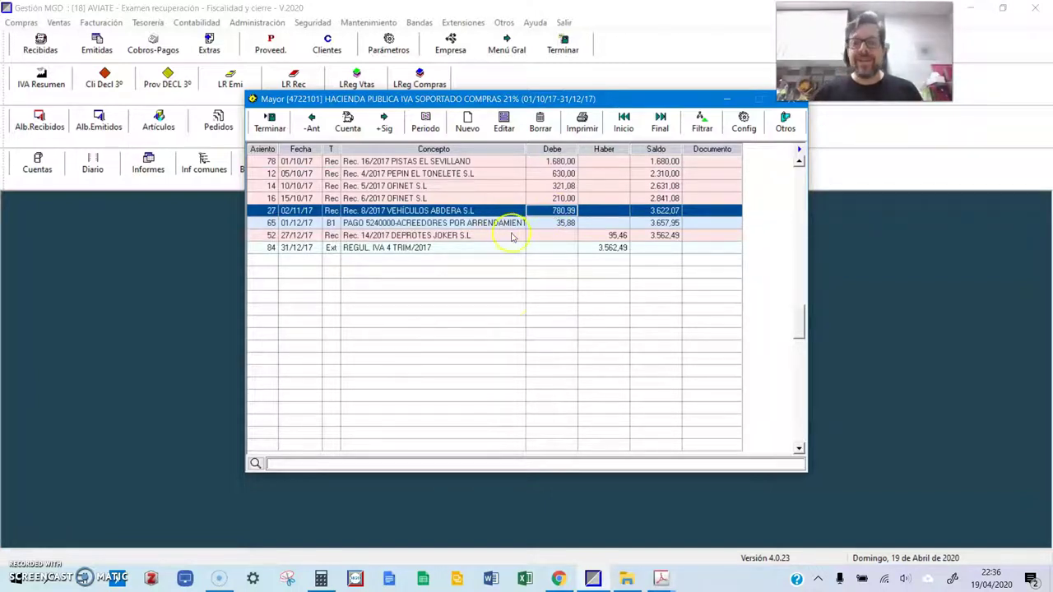
- On the Jamboard, frame the investment quotas 1.680 € and 780,99 €, draw an arrow from each towards the base column, and bring up the calculator
{"action": "left_click", "coordinate": [559, 579]}
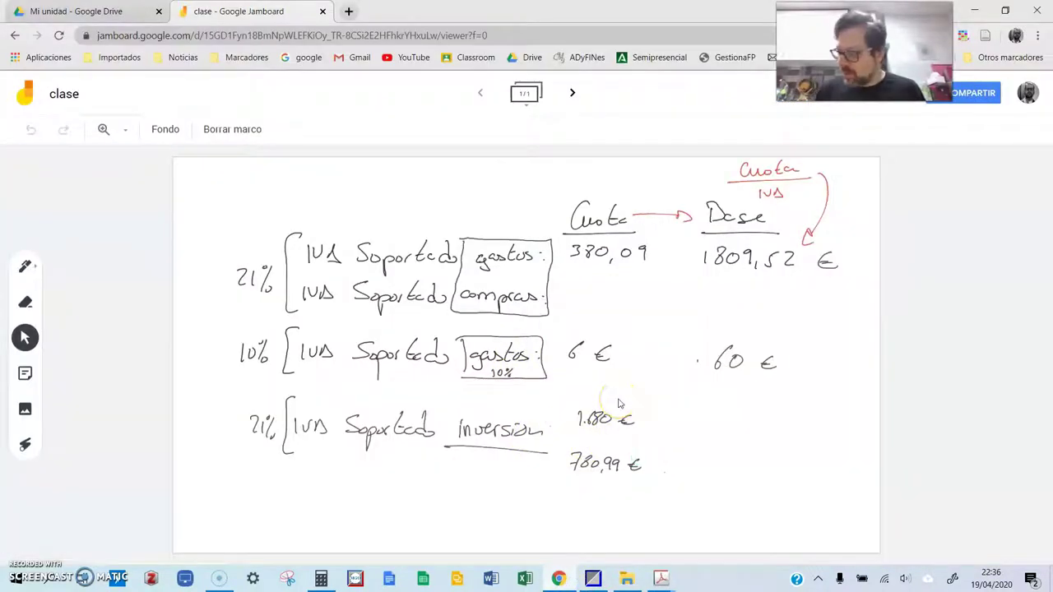
{"action": "mouse_move", "coordinate": [565, 403]}
{"action": "left_mouse_down"}
{"action": "mouse_move", "coordinate": [599, 392]}
{"action": "mouse_move", "coordinate": [554, 487]}
{"action": "left_mouse_up"}
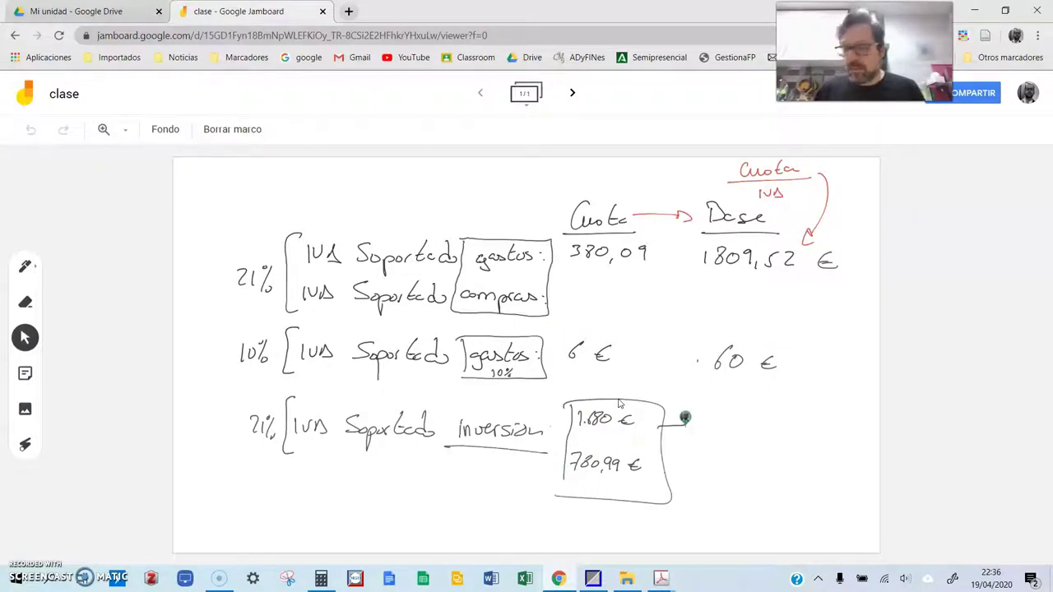
{"action": "left_click", "coordinate": [320, 578]}
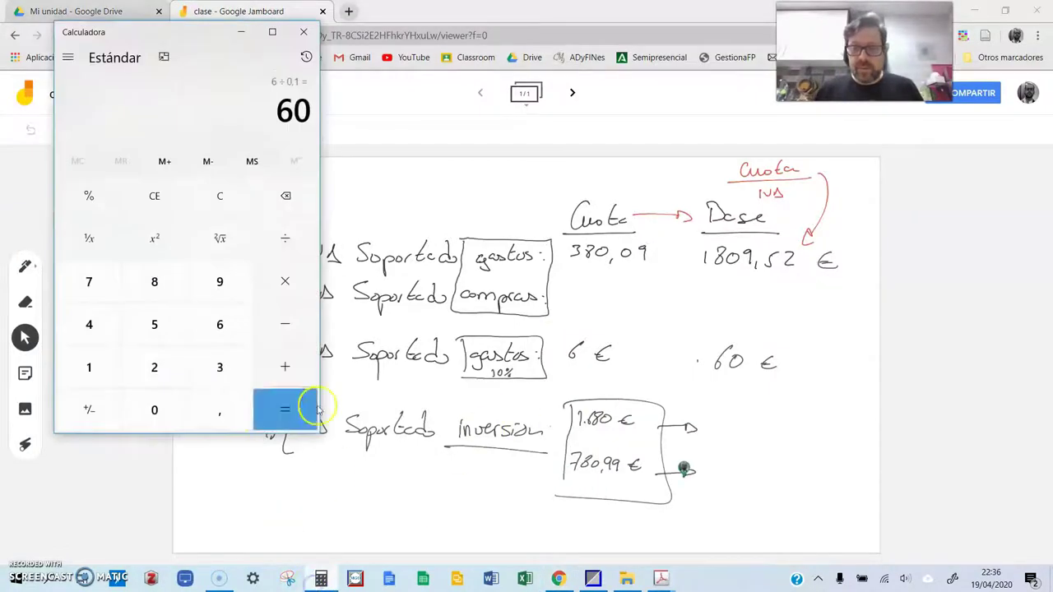
{"action": "left_click", "coordinate": [89, 367]}
{"action": "left_click", "coordinate": [220, 324]}
{"action": "left_click", "coordinate": [153, 281]}
{"action": "left_click", "coordinate": [156, 410]}
{"action": "left_click", "coordinate": [282, 283]}
{"action": "left_click", "coordinate": [156, 410]}
{"action": "left_click", "coordinate": [219, 410]}
{"action": "left_click", "coordinate": [154, 367]}
{"action": "left_click", "coordinate": [89, 367]}
{"action": "left_click", "coordinate": [285, 410]}
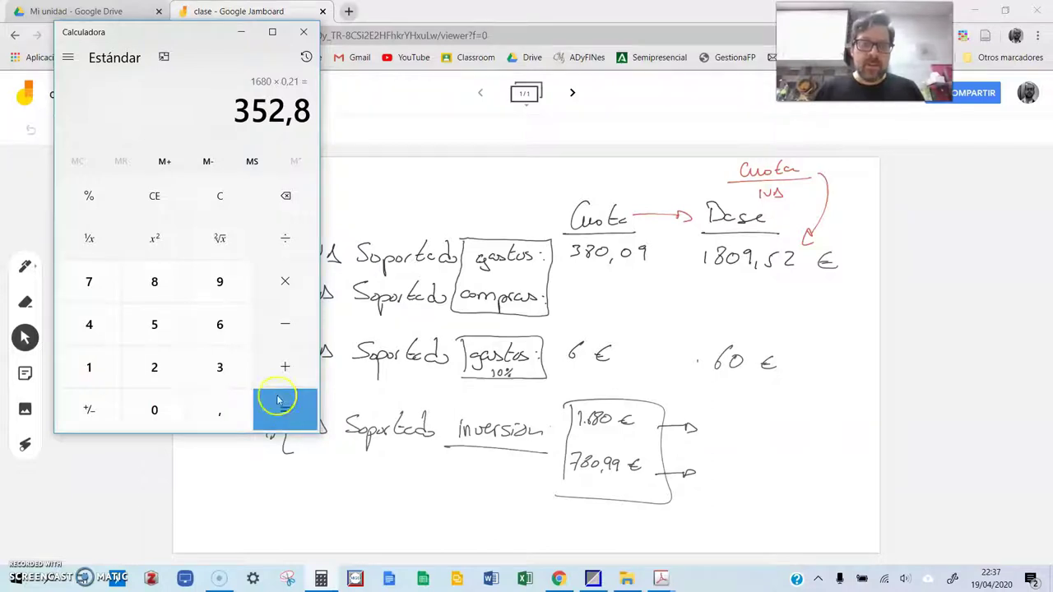
- Divide the 1680 quota by 0,21 and handwrite 8.000 as its base in the investment row
{"action": "left_click", "coordinate": [89, 367]}
{"action": "left_click", "coordinate": [220, 324]}
{"action": "left_click", "coordinate": [156, 288]}
{"action": "left_click", "coordinate": [156, 410]}
{"action": "left_click", "coordinate": [284, 237]}
{"action": "left_click", "coordinate": [156, 410]}
{"action": "left_click", "coordinate": [220, 410]}
{"action": "left_click", "coordinate": [154, 367]}
{"action": "left_click", "coordinate": [89, 367]}
{"action": "left_click", "coordinate": [268, 405]}
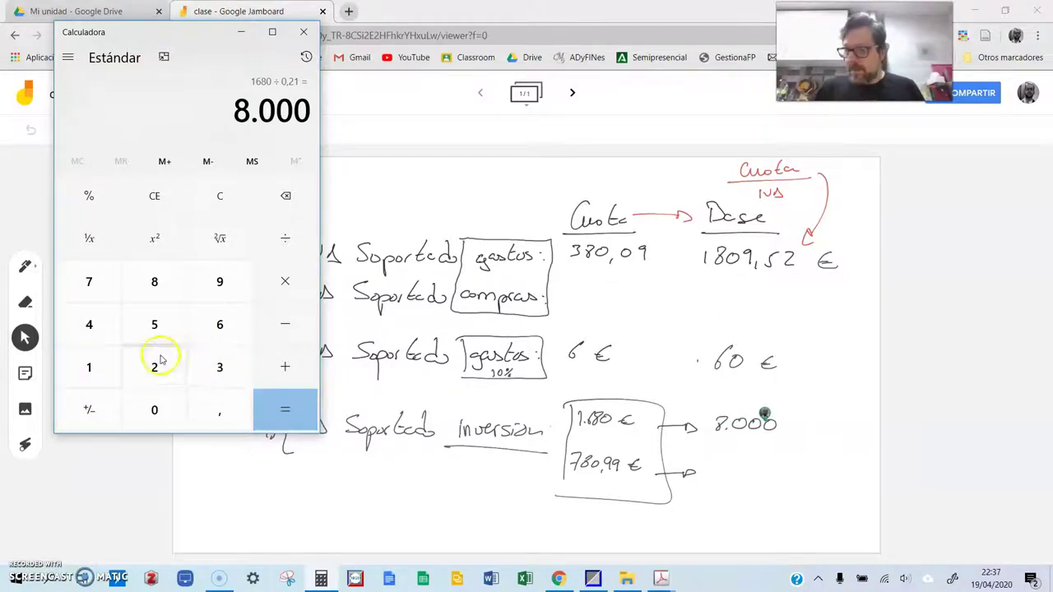
- Divide the 780,99 quota by 0,21, handwrite 3.719 as its base, and close the calculator
{"action": "left_click", "coordinate": [109, 284]}
{"action": "left_click", "coordinate": [155, 280]}
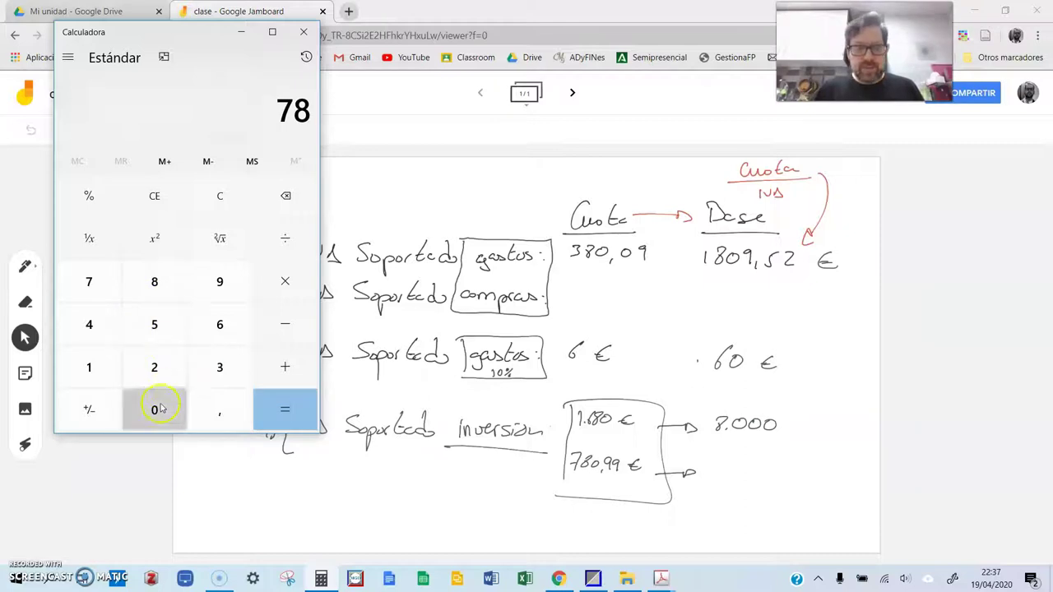
{"action": "left_click", "coordinate": [156, 409]}
{"action": "left_click", "coordinate": [219, 409]}
{"action": "left_click", "coordinate": [220, 281]}
{"action": "left_click", "coordinate": [219, 281]}
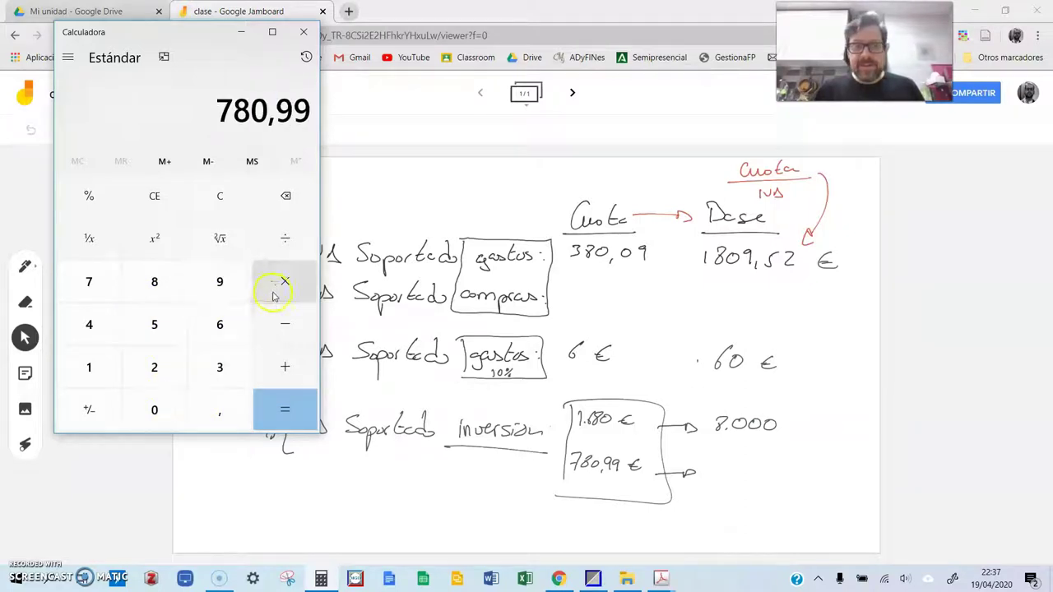
{"action": "left_click", "coordinate": [284, 240]}
{"action": "left_click", "coordinate": [155, 407]}
{"action": "left_click", "coordinate": [220, 409]}
{"action": "left_click", "coordinate": [155, 368]}
{"action": "left_click", "coordinate": [89, 367]}
{"action": "left_click", "coordinate": [283, 407]}
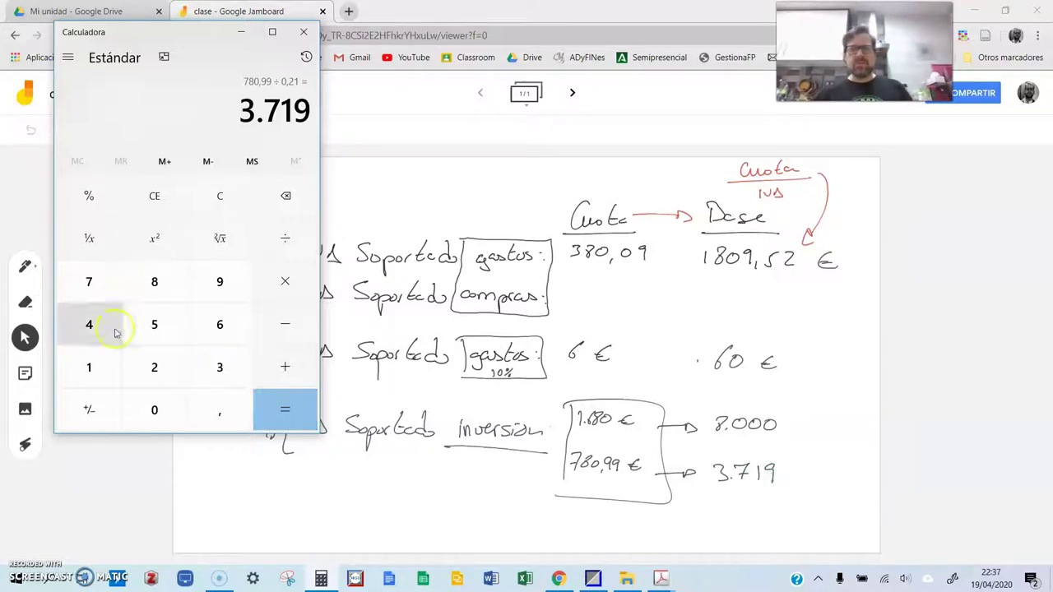
{"action": "left_click", "coordinate": [304, 33]}
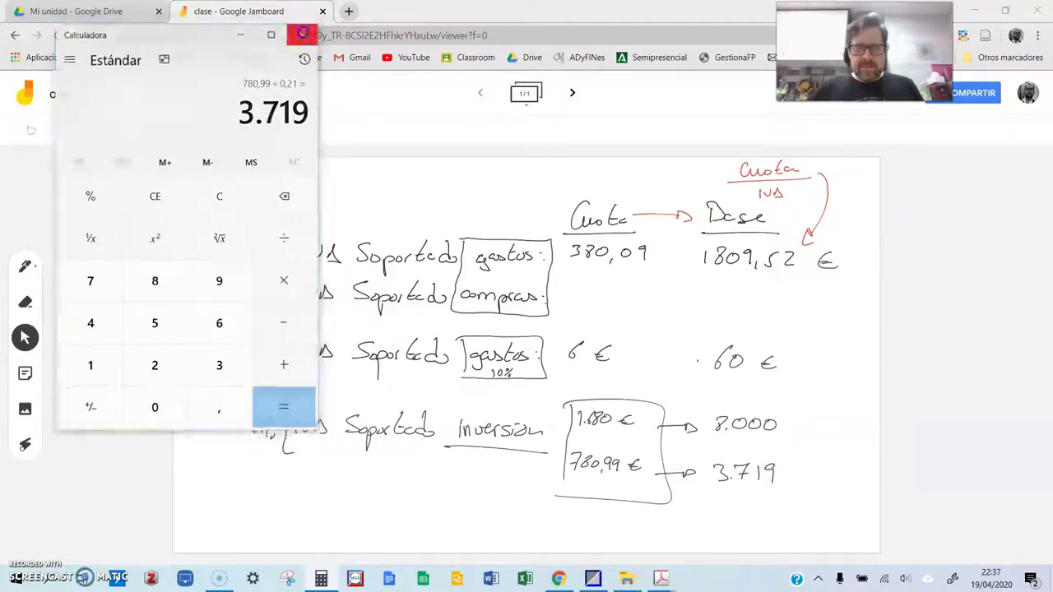
- Return to Gestión MGD and review the Pepin el Tonelete and Ofinet debit entries in the 21% purchases ledger
{"action": "left_click", "coordinate": [592, 578]}
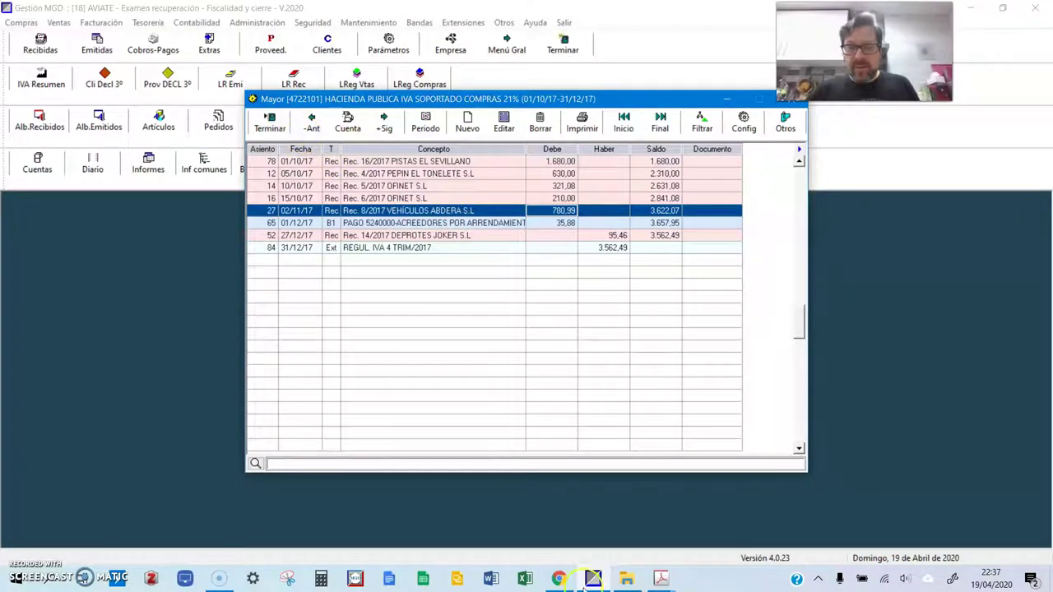
{"action": "left_click", "coordinate": [545, 173]}
{"action": "left_click", "coordinate": [551, 186]}
{"action": "left_click", "coordinate": [539, 198]}
- Advance the ledger to account 4722102, IVA soportado gastos 21%, and review its entries down to the fourth-quarter VAT regularisation
{"action": "left_click", "coordinate": [383, 128]}
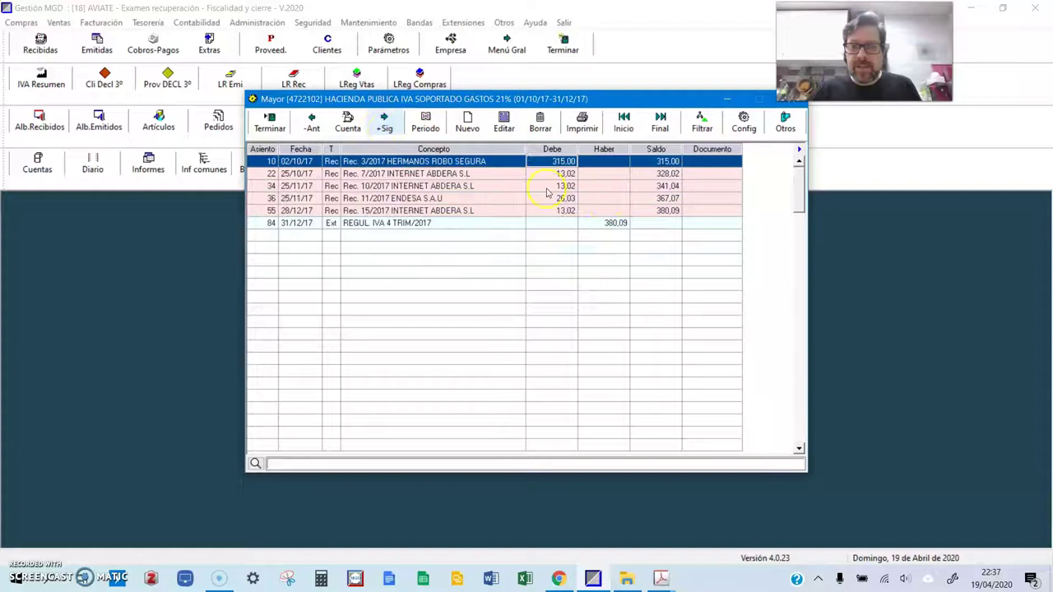
{"action": "left_click", "coordinate": [559, 173]}
{"action": "left_click", "coordinate": [563, 186]}
{"action": "left_click", "coordinate": [565, 198]}
{"action": "key", "text": "Down"}
{"action": "key", "text": "Down"}
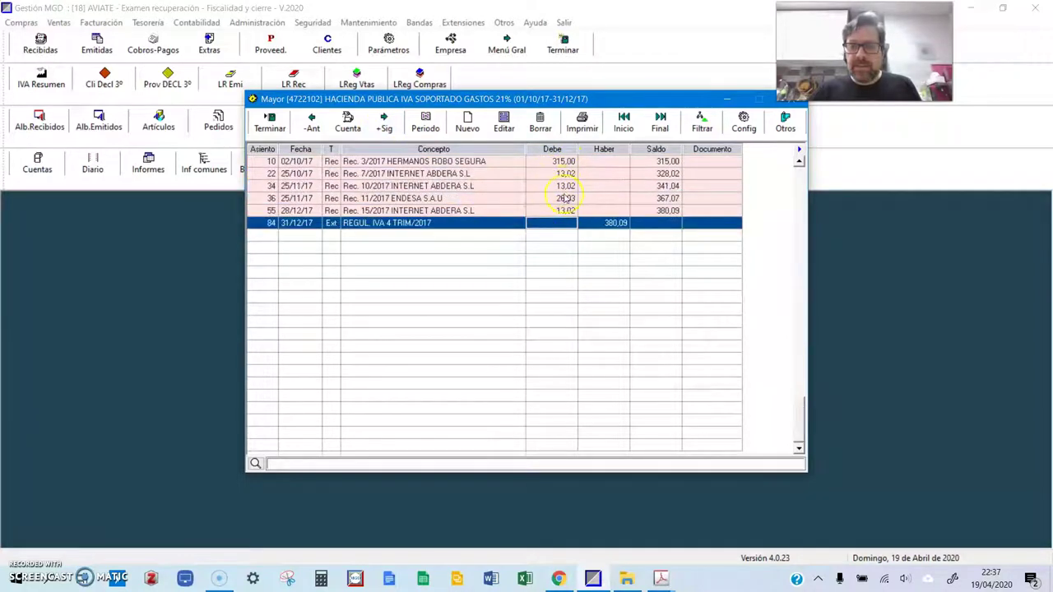
- Compare the 21% gastos quota on the Jamboard with the ledger balance at the last Internet Abdera entry, then close the ledger
{"action": "left_click", "coordinate": [559, 578]}
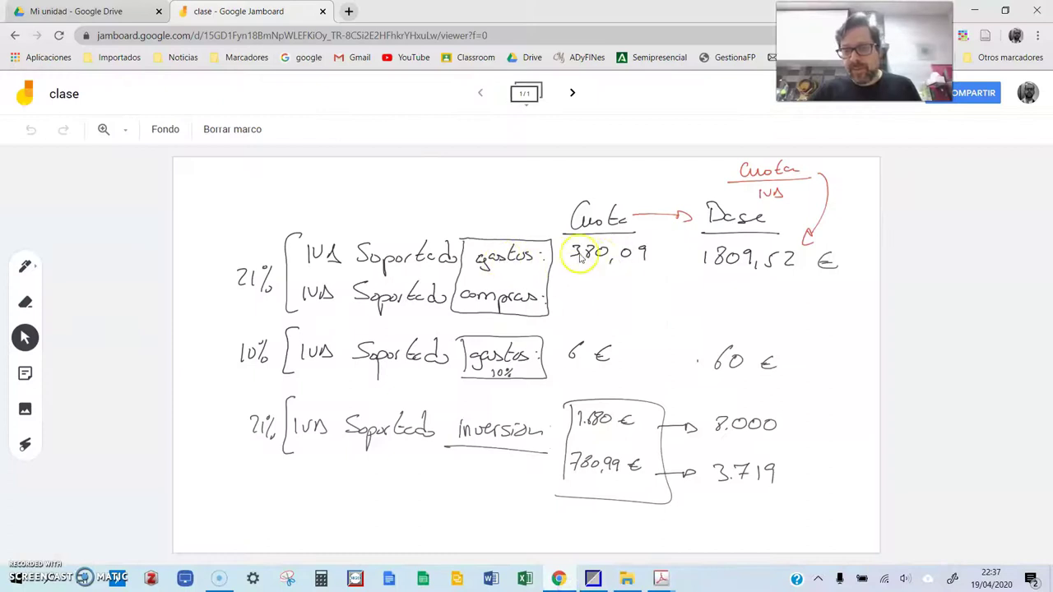
{"action": "left_click", "coordinate": [611, 259]}
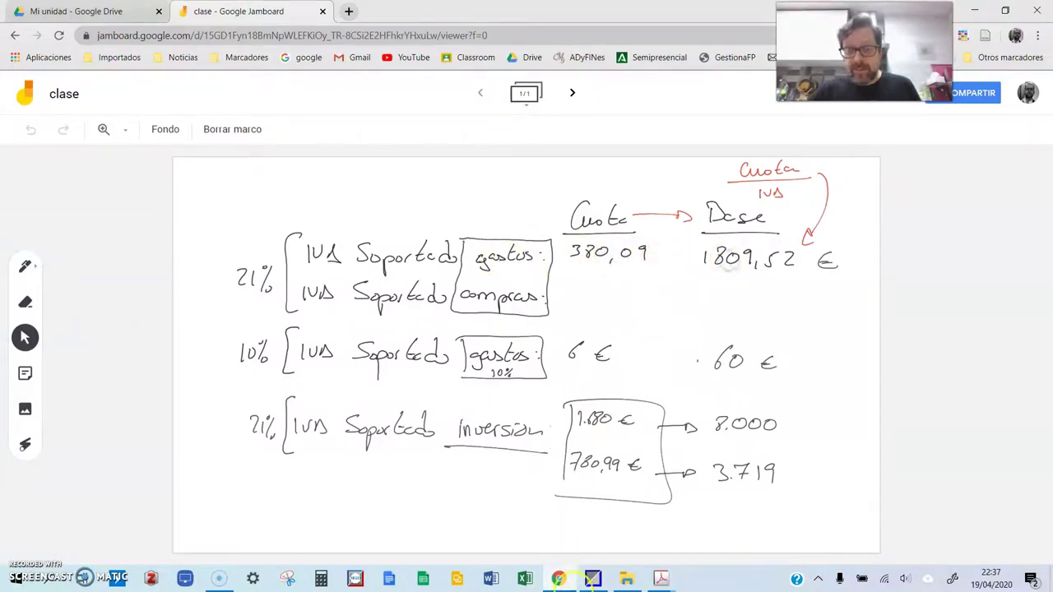
{"action": "left_click", "coordinate": [591, 578]}
{"action": "double_click", "coordinate": [661, 213]}
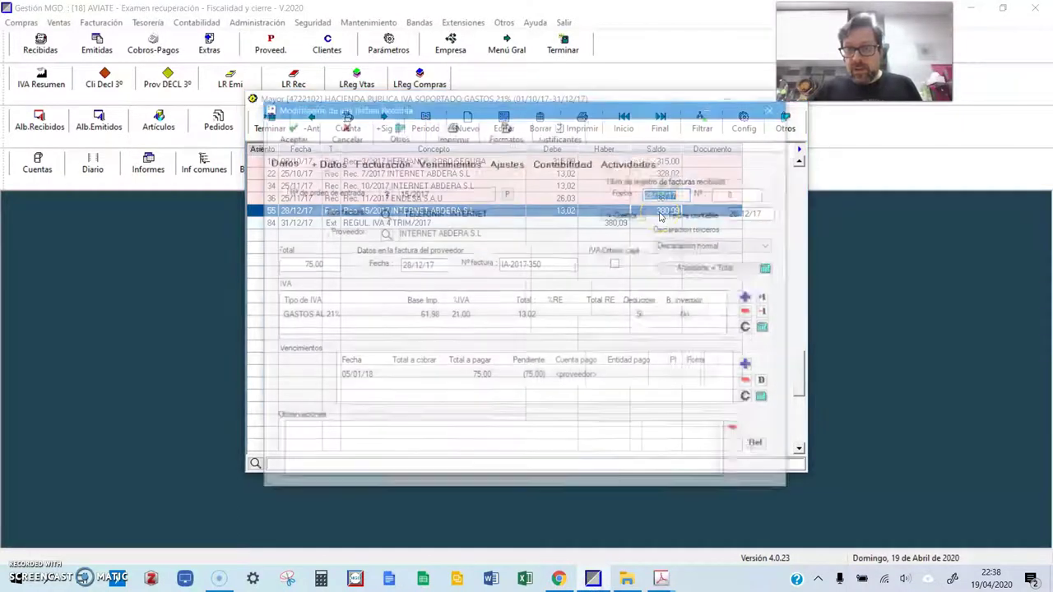
{"action": "left_click", "coordinate": [291, 130]}
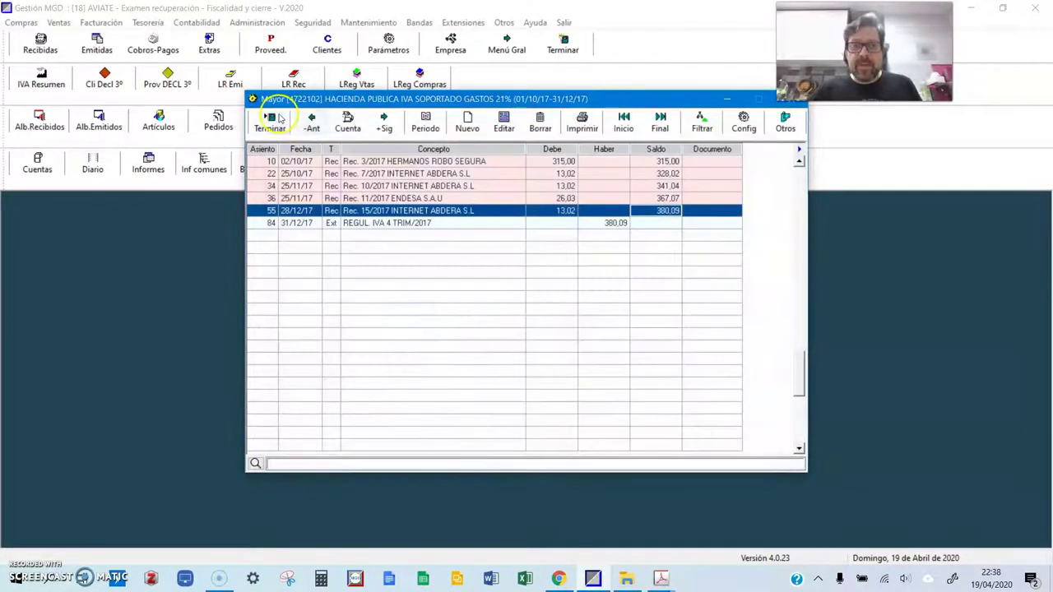
{"action": "left_click", "coordinate": [276, 121]}
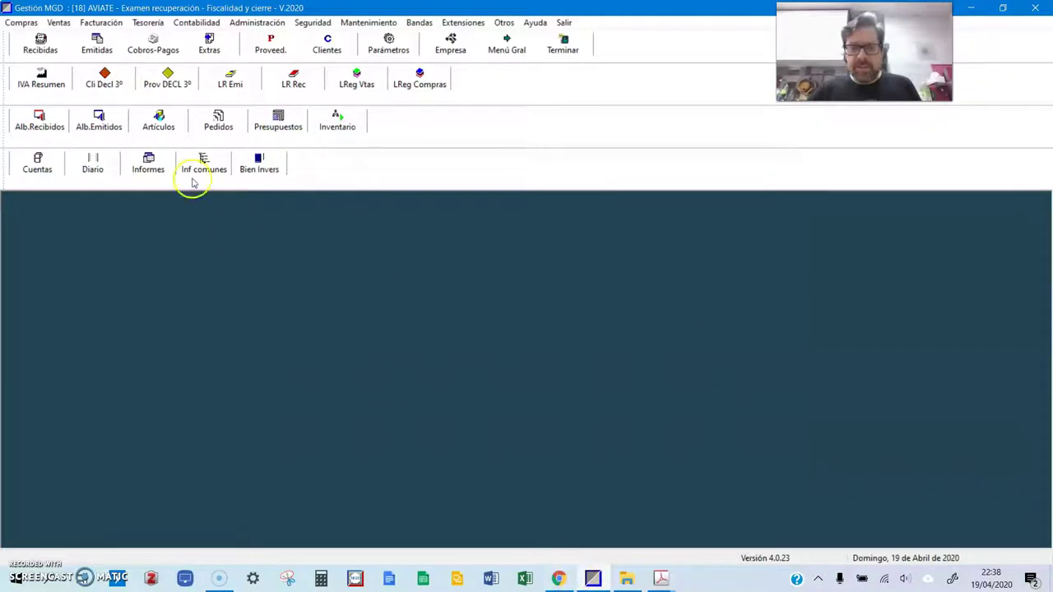
- Reopen the ledger from account 4720000 with the period 01/10/17 to 31/12/17 and advance to account 4722101, IVA soportado compras 21%
{"action": "left_click", "coordinate": [197, 22]}
{"action": "mouse_move", "coordinate": [313, 83]}
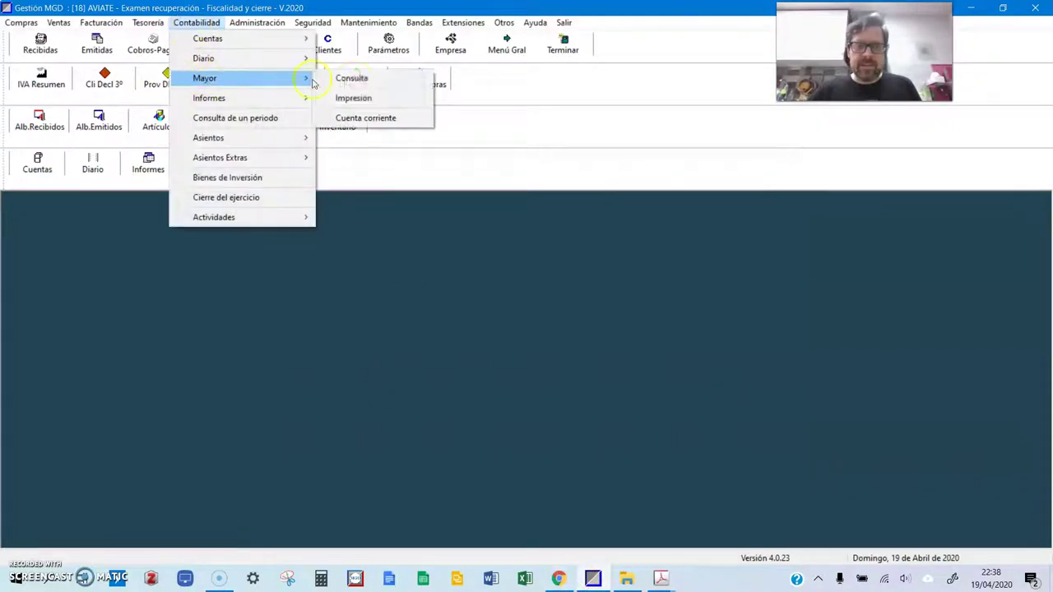
{"action": "left_click", "coordinate": [352, 78]}
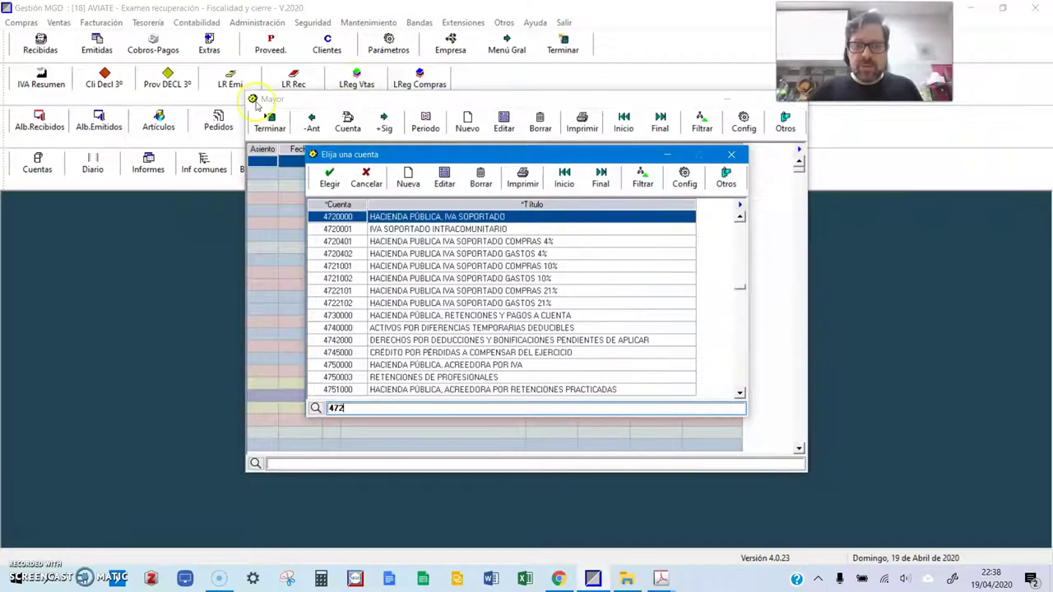
{"action": "left_click", "coordinate": [327, 176]}
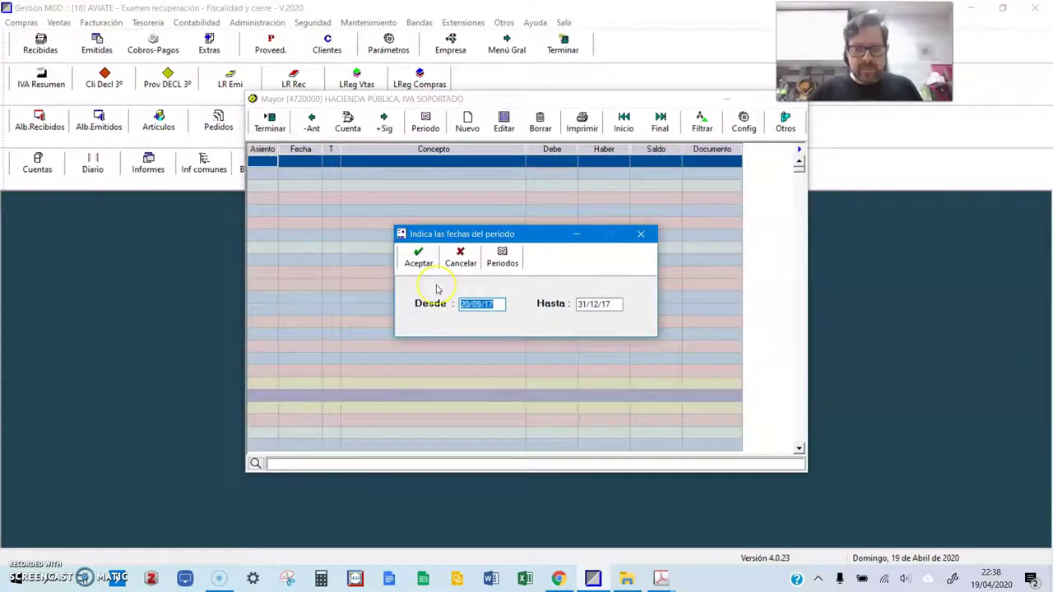
{"action": "type", "text": "01/10/17"}
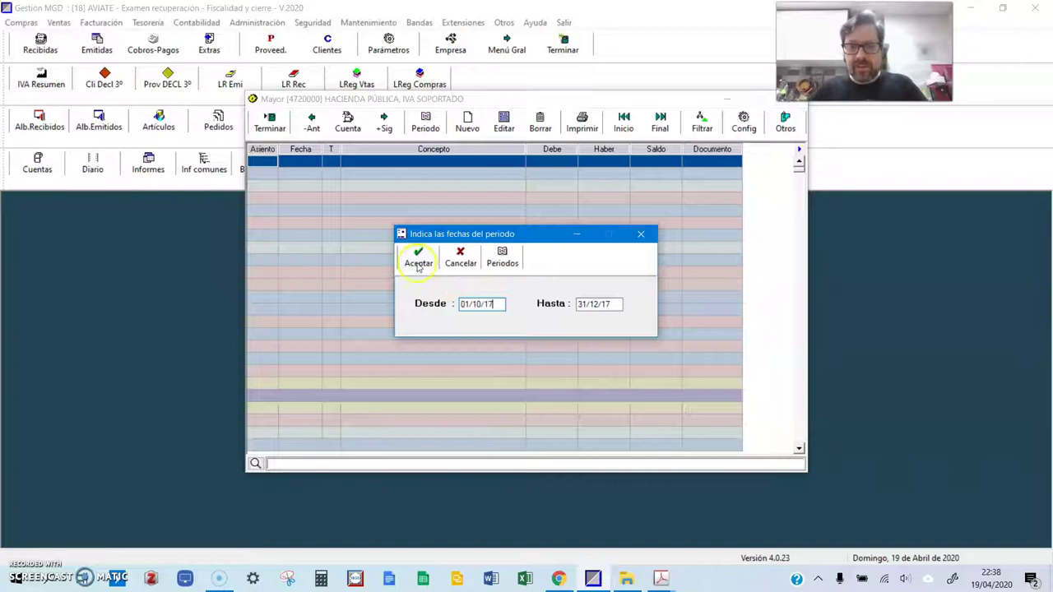
{"action": "left_click", "coordinate": [418, 258]}
{"action": "left_click", "coordinate": [385, 124]}
{"action": "left_click", "coordinate": [384, 123]}
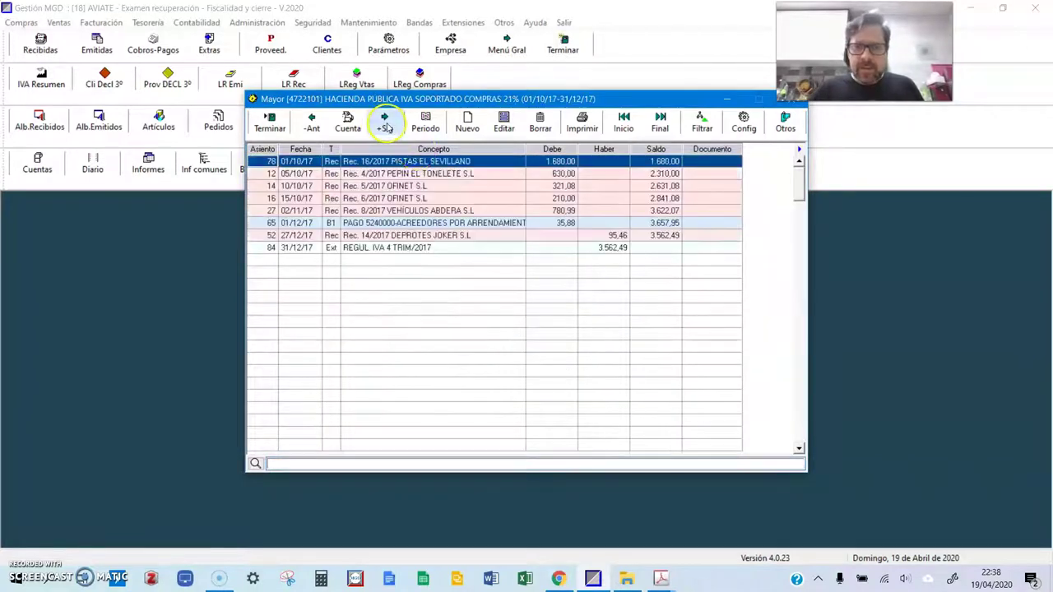
- Open the calculator and add the Pepin el Tonelete debit of 630 and the first Ofinet debit of 321,08
{"action": "left_click", "coordinate": [563, 174]}
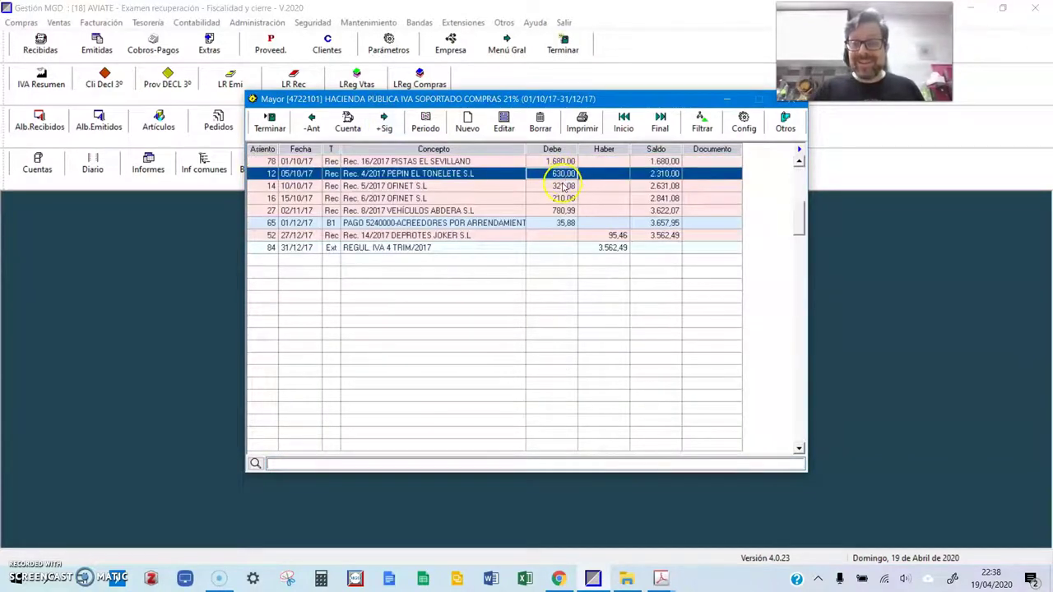
{"action": "key", "text": "XF86Calculator"}
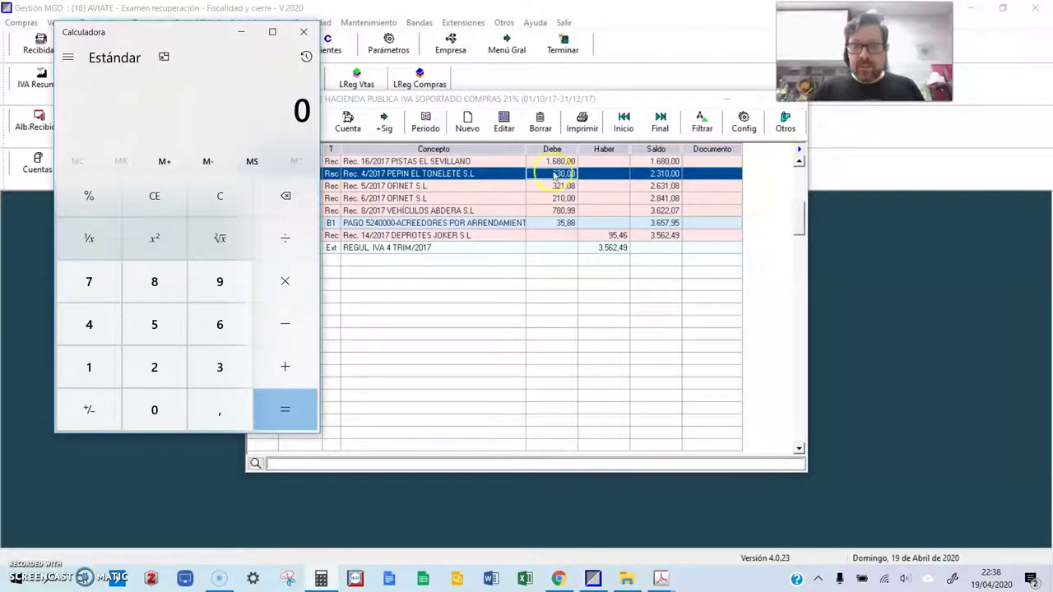
{"action": "left_click", "coordinate": [220, 324]}
{"action": "left_click", "coordinate": [220, 367]}
{"action": "left_click", "coordinate": [154, 410]}
{"action": "left_click", "coordinate": [285, 367]}
{"action": "left_click", "coordinate": [220, 367]}
{"action": "left_click", "coordinate": [154, 367]}
{"action": "left_click", "coordinate": [91, 367]}
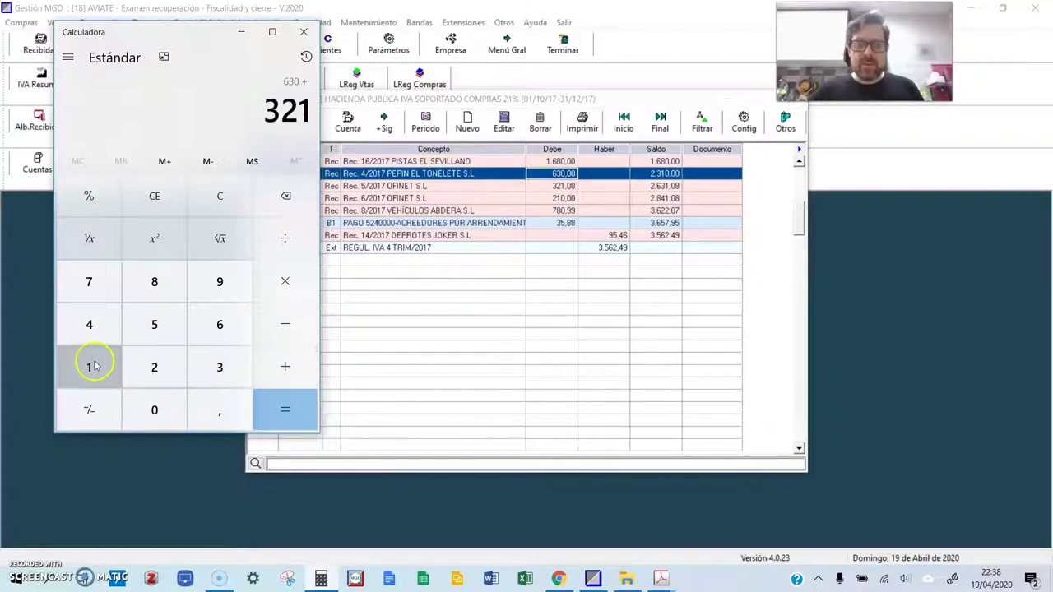
{"action": "left_click", "coordinate": [219, 410]}
{"action": "left_click", "coordinate": [154, 409]}
{"action": "left_click", "coordinate": [153, 281]}
{"action": "left_click", "coordinate": [276, 375]}
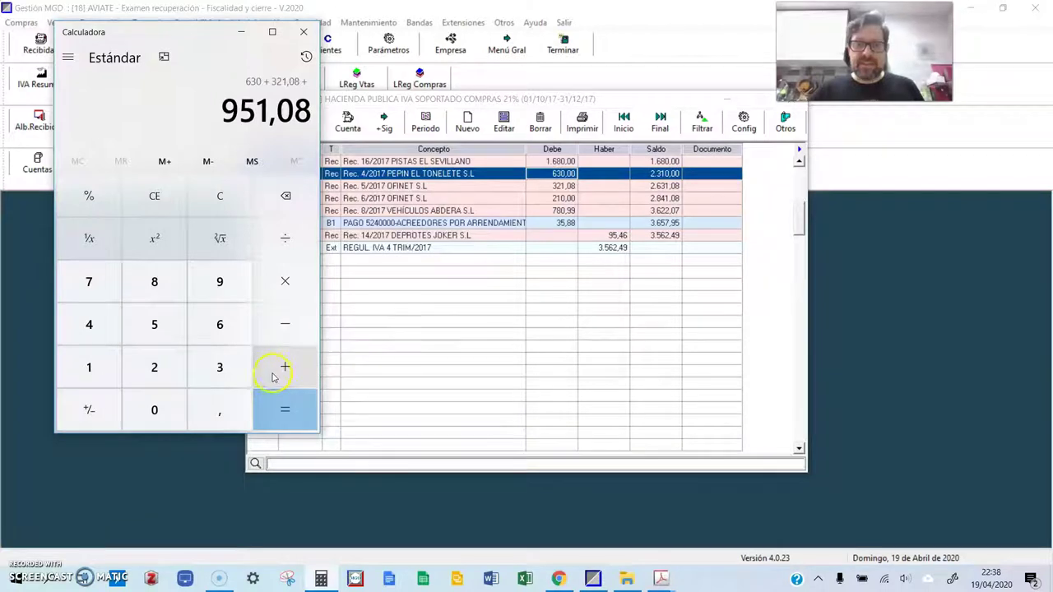
- Enter the second Ofinet debit of 210 as the next amount in the purchases quota sum
{"action": "left_click", "coordinate": [198, 366]}
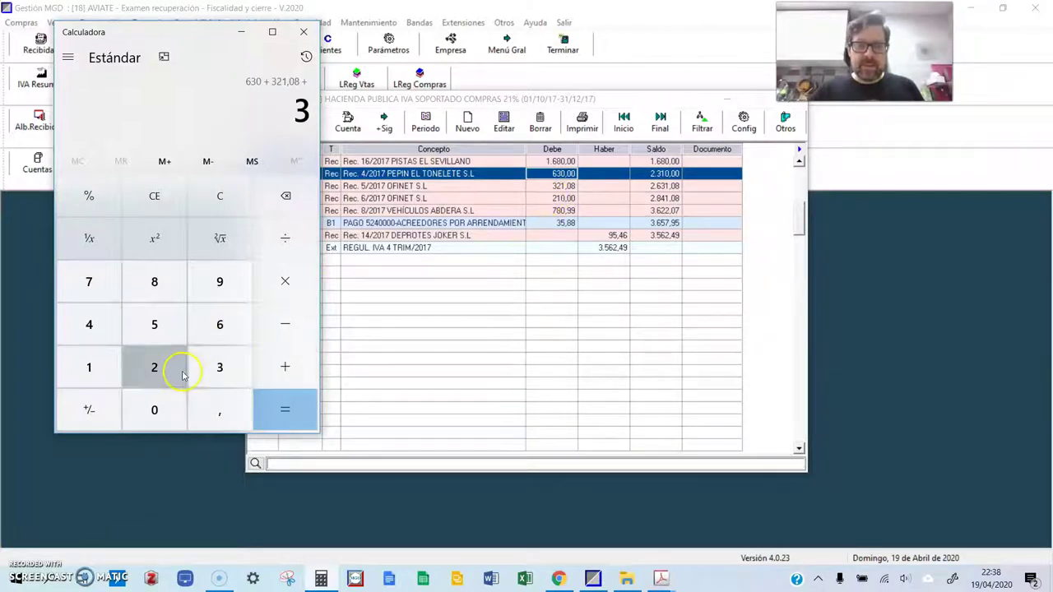
{"action": "key", "text": "BackSpace"}
{"action": "left_click", "coordinate": [171, 371]}
{"action": "left_click", "coordinate": [103, 370]}
{"action": "left_click", "coordinate": [146, 411]}
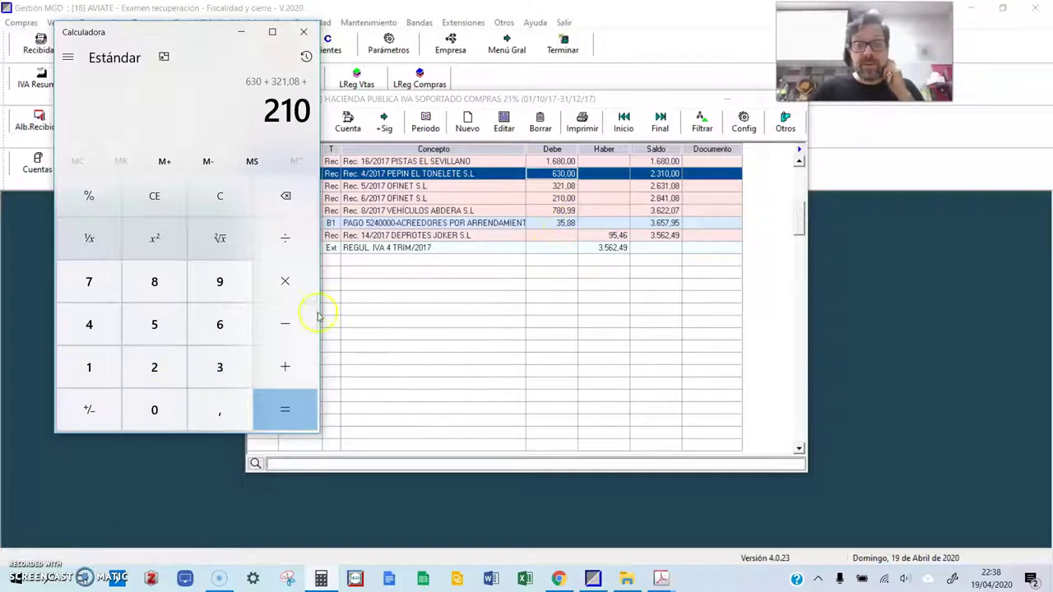
{"action": "left_click", "coordinate": [231, 369]}
{"action": "left_click", "coordinate": [154, 323]}
{"action": "left_click", "coordinate": [216, 410]}
{"action": "left_click", "coordinate": [154, 286]}
{"action": "left_click", "coordinate": [155, 285]}
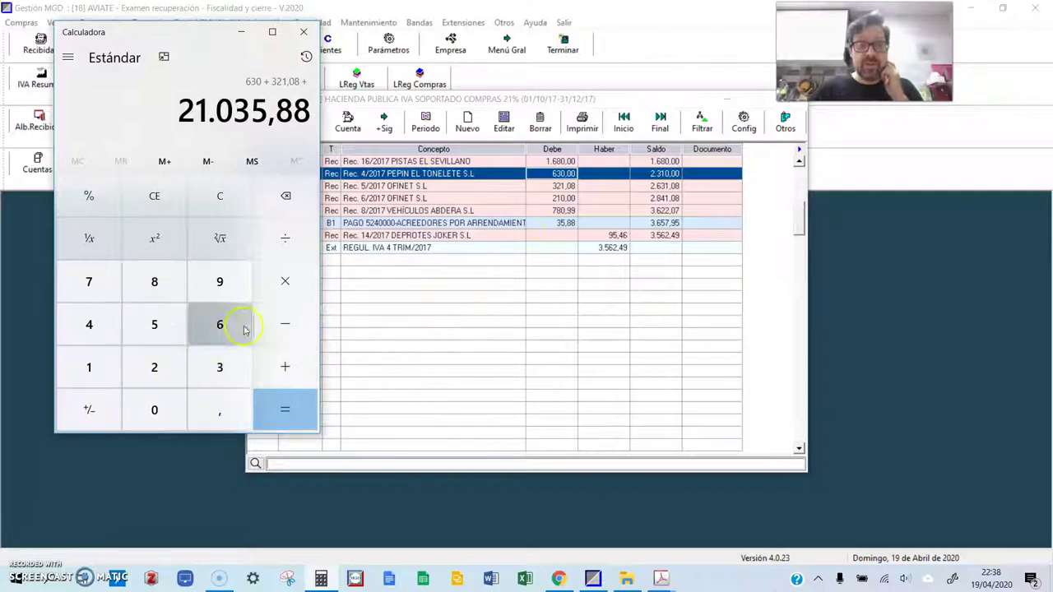
{"action": "key", "text": "BackSpace"}
{"action": "key", "text": "BackSpace"}
{"action": "key", "text": "BackSpace"}
{"action": "key", "text": "BackSpace"}
{"action": "key", "text": "BackSpace"}
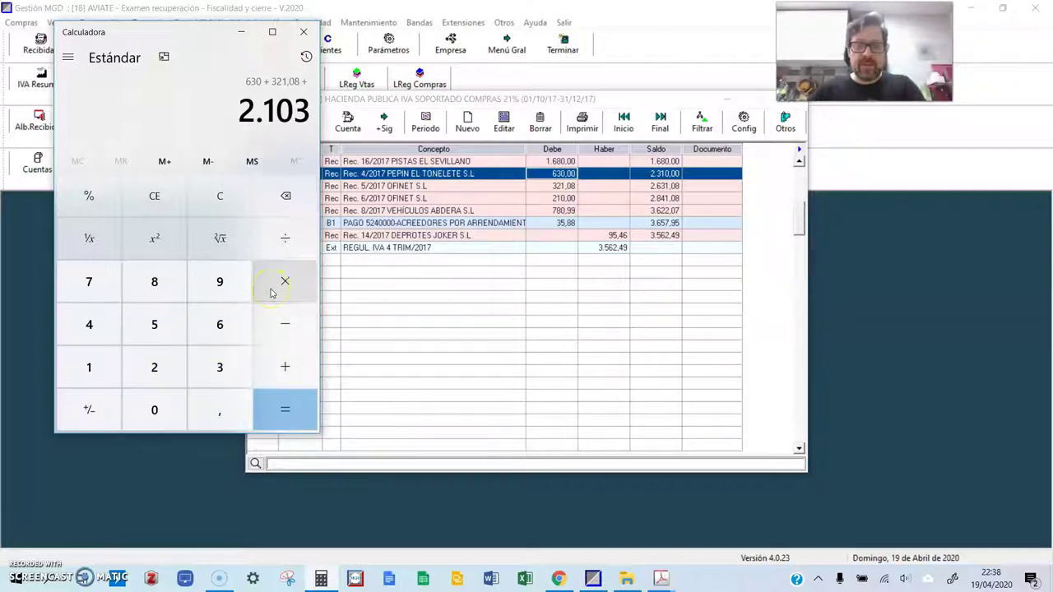
- Add the 35,88 debit of the arrendamiento payment and total the 21% purchases quota
{"action": "left_click", "coordinate": [285, 367]}
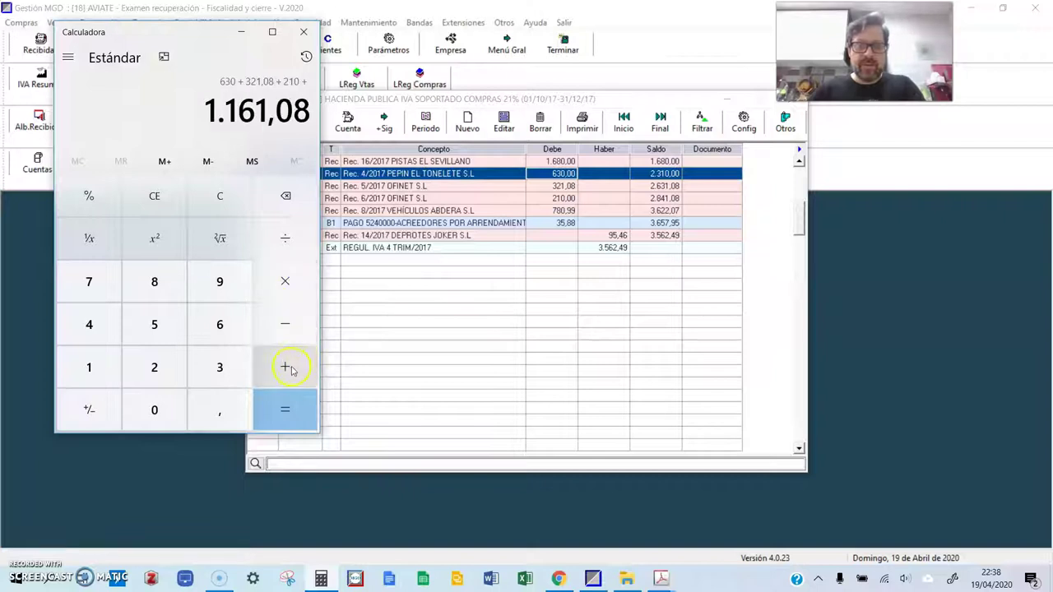
{"action": "left_click", "coordinate": [231, 365]}
{"action": "left_click", "coordinate": [154, 324]}
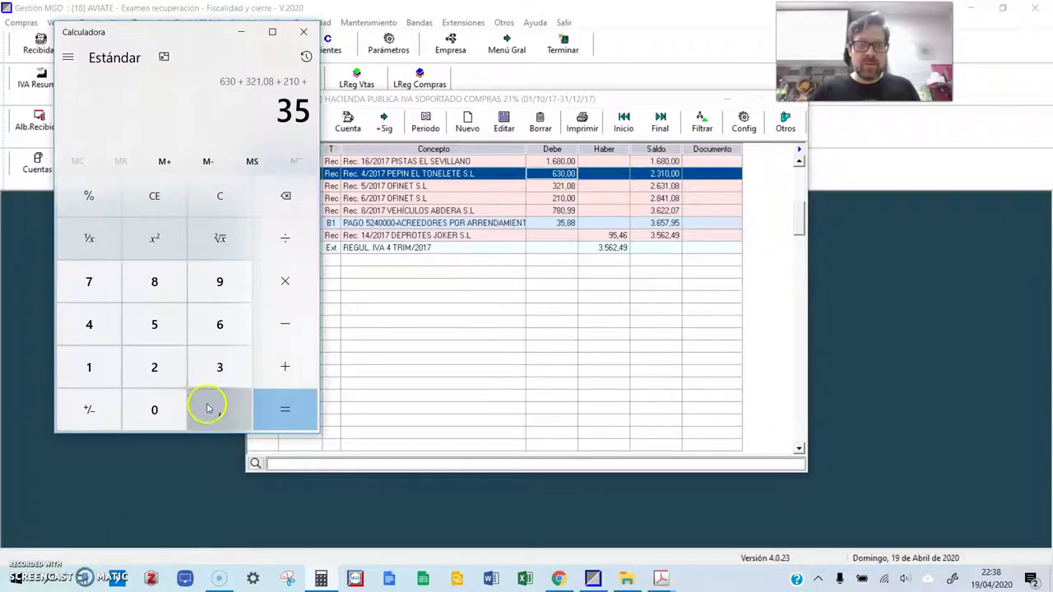
{"action": "left_click", "coordinate": [208, 408]}
{"action": "double_click", "coordinate": [154, 281]}
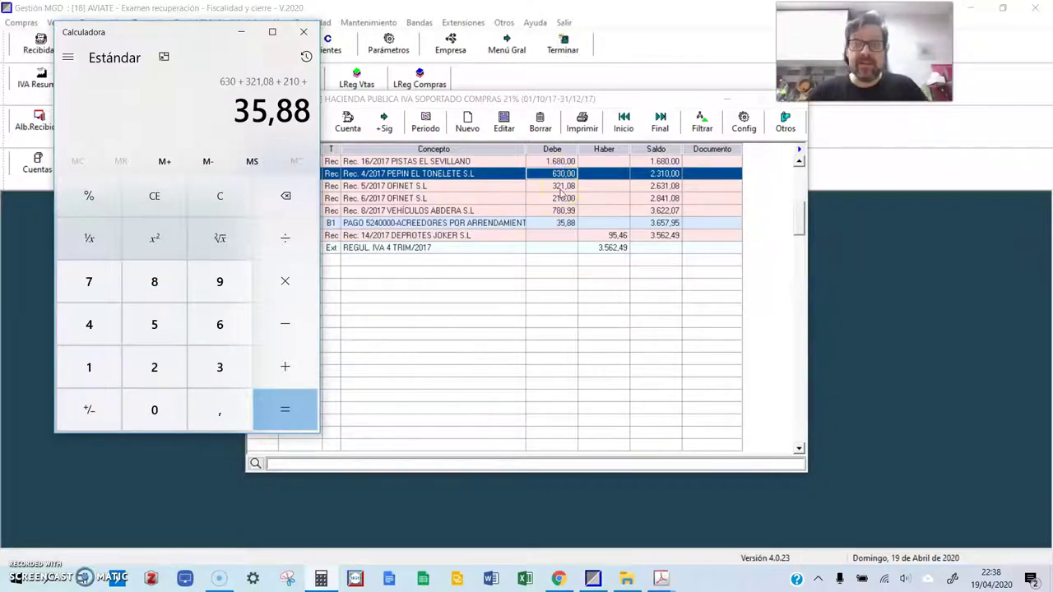
{"action": "left_click", "coordinate": [300, 404]}
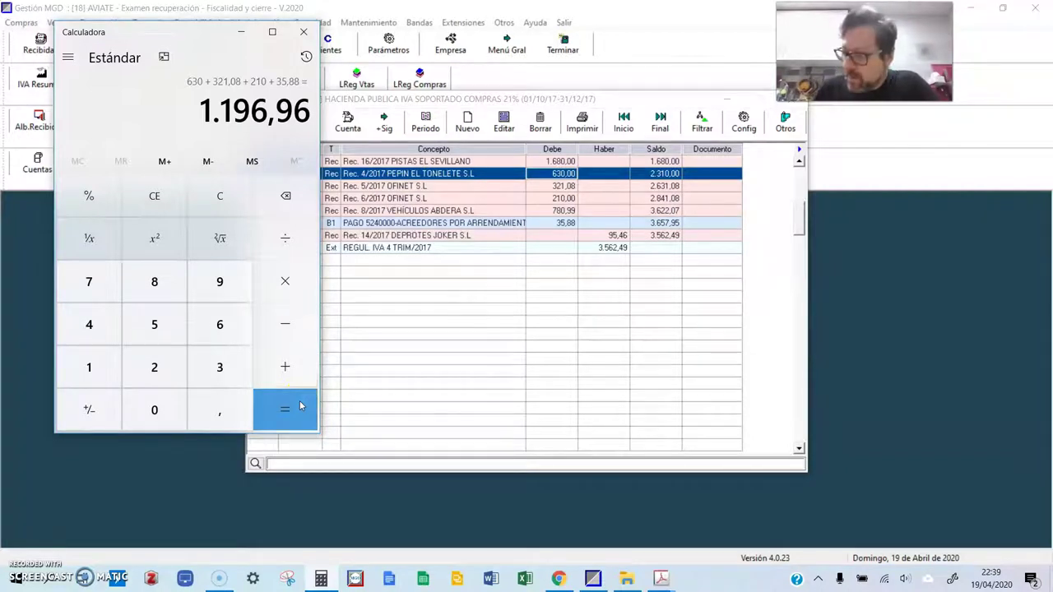
- Divide the 1196,96 purchases quota by 0,21 to get its taxable base
{"action": "left_click", "coordinate": [283, 238]}
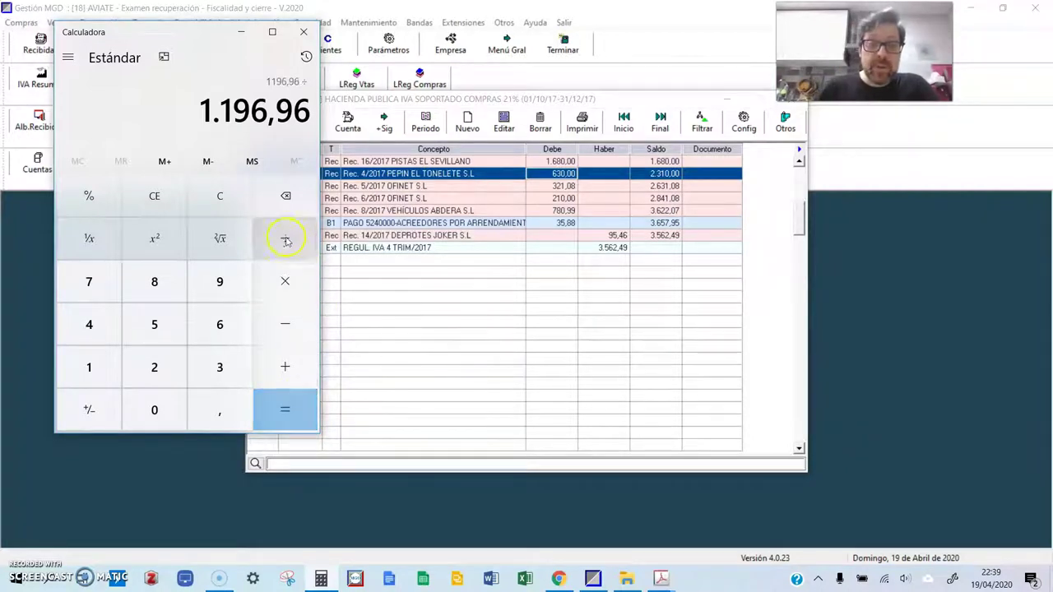
{"action": "left_click", "coordinate": [176, 406]}
{"action": "left_click", "coordinate": [199, 416]}
{"action": "left_click", "coordinate": [144, 370]}
{"action": "left_click", "coordinate": [90, 368]}
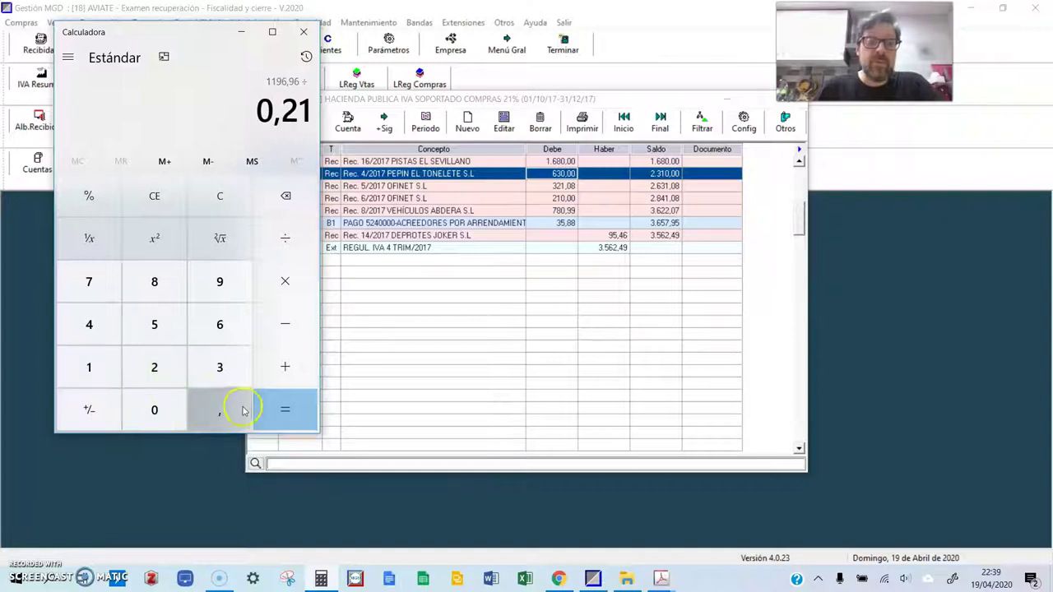
{"action": "left_click", "coordinate": [297, 411]}
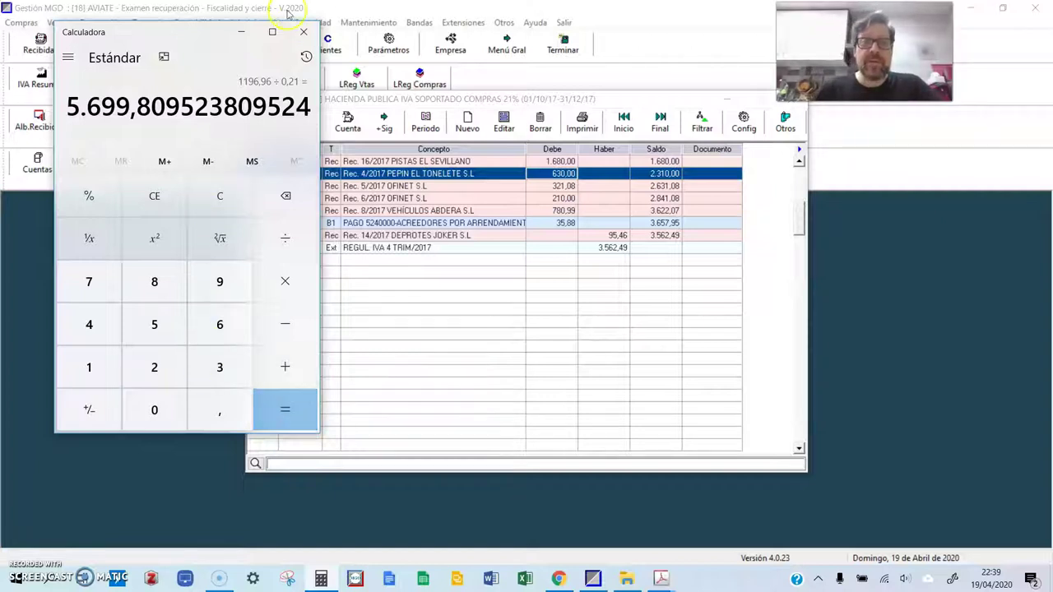
- Review the quotas and bases on the Jamboard and go to box 30 of form 303 in Adobe Acrobat
{"action": "left_click", "coordinate": [304, 31]}
{"action": "left_click", "coordinate": [559, 578]}
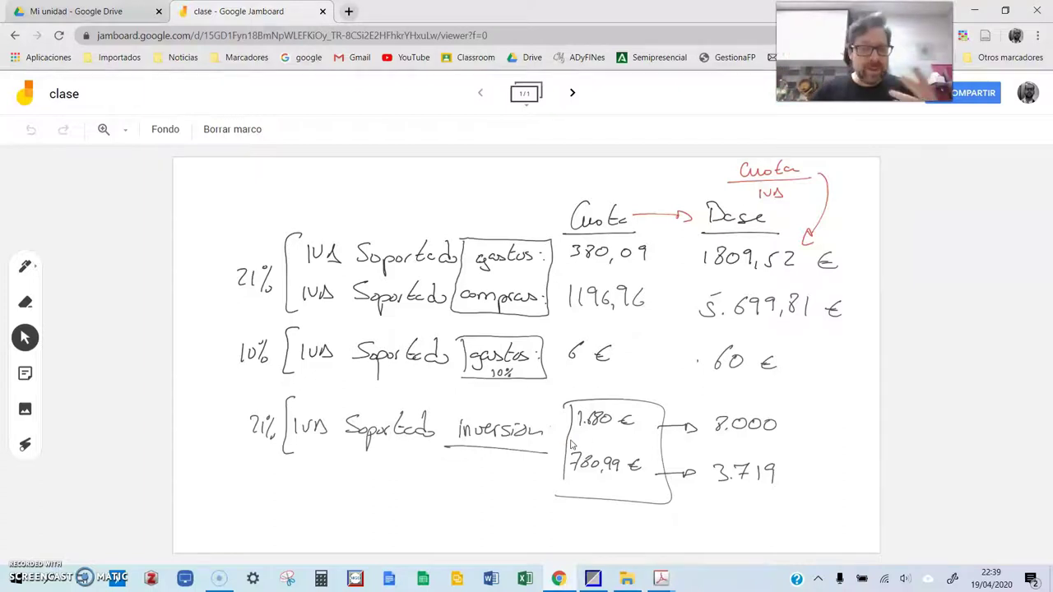
{"action": "mouse_move", "coordinate": [594, 580]}
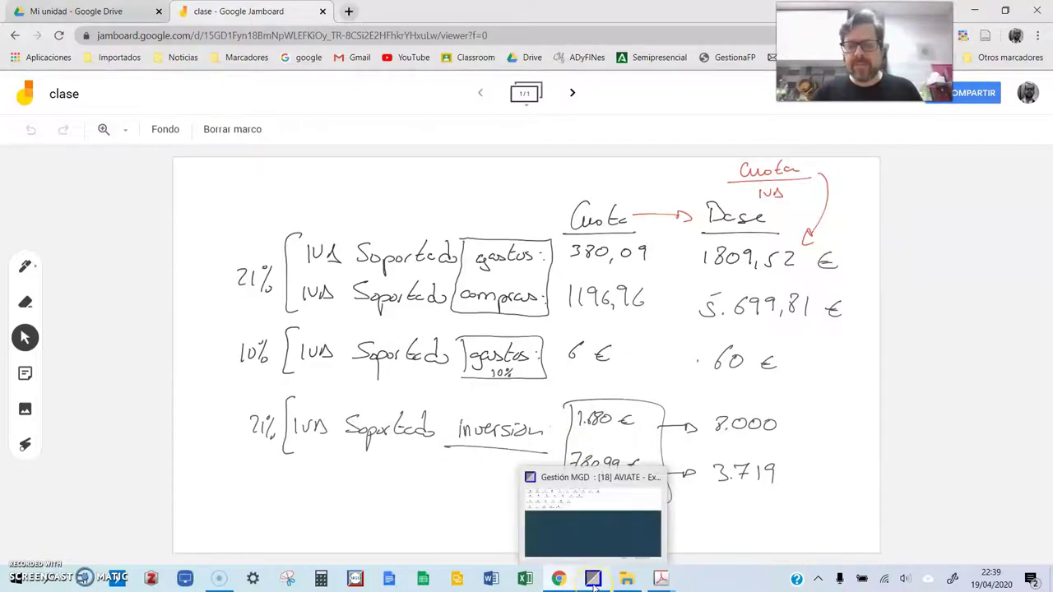
{"action": "mouse_move", "coordinate": [589, 556]}
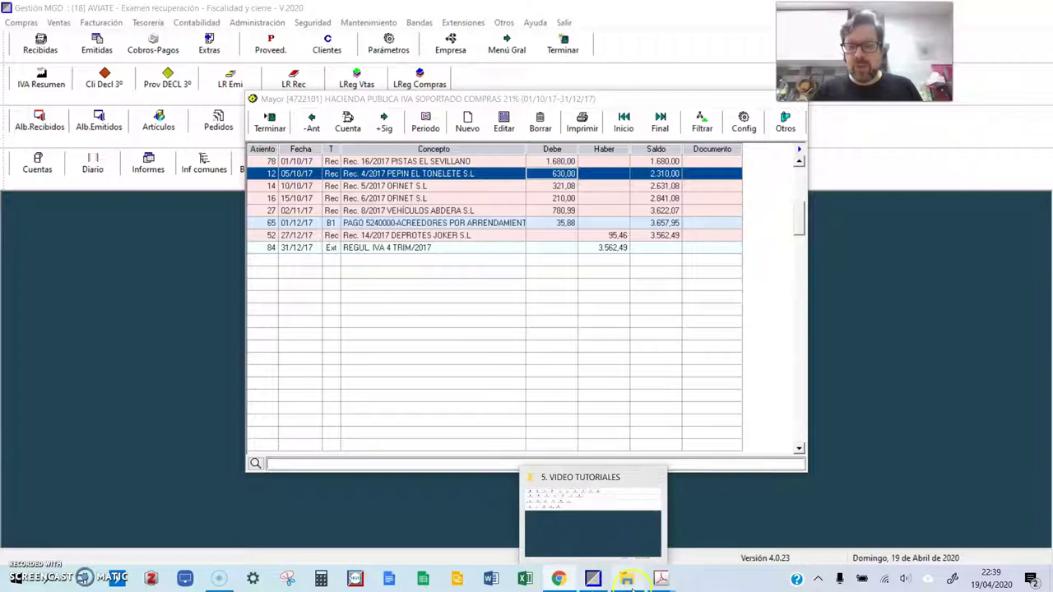
{"action": "mouse_move", "coordinate": [660, 579]}
{"action": "left_click", "coordinate": [601, 529]}
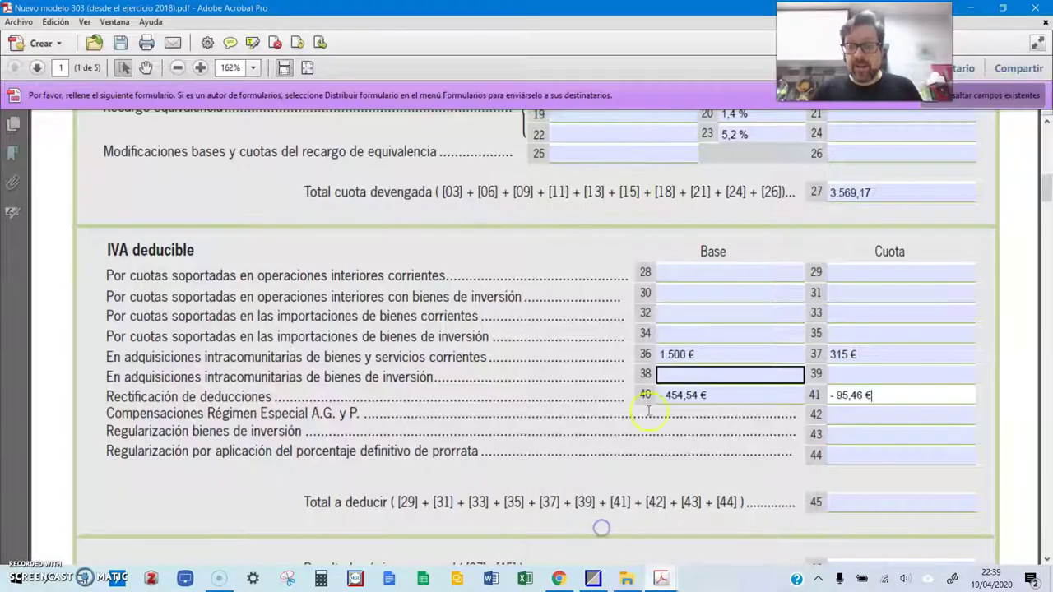
{"action": "left_click", "coordinate": [673, 276]}
{"action": "left_click", "coordinate": [703, 294]}
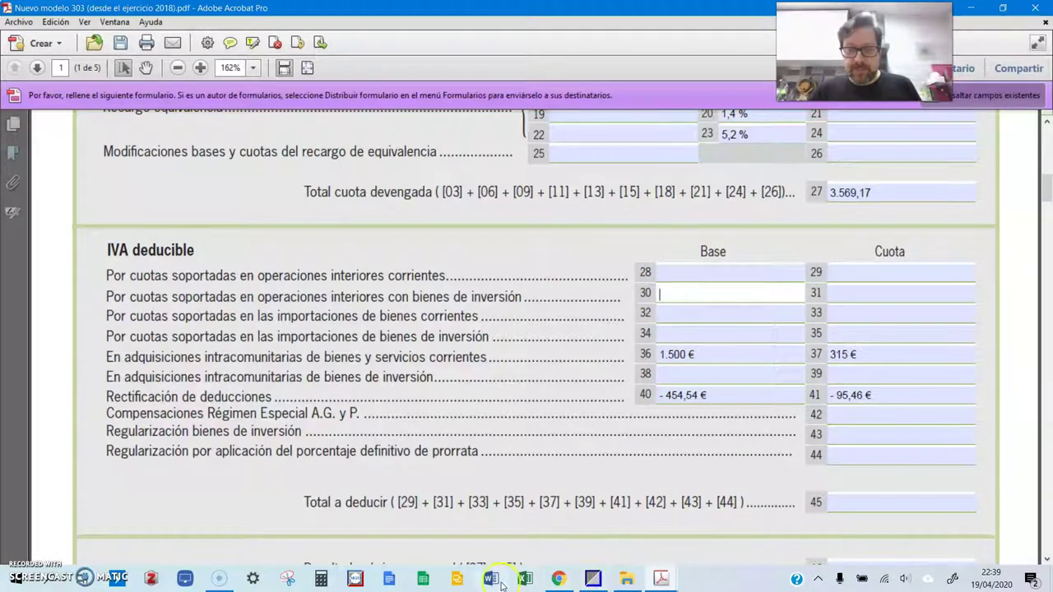
- Add the investment quotas 1680 and 780,99 in the calculator and enter 2.460,99 € as the quota in box 31
{"action": "left_click", "coordinate": [321, 578]}
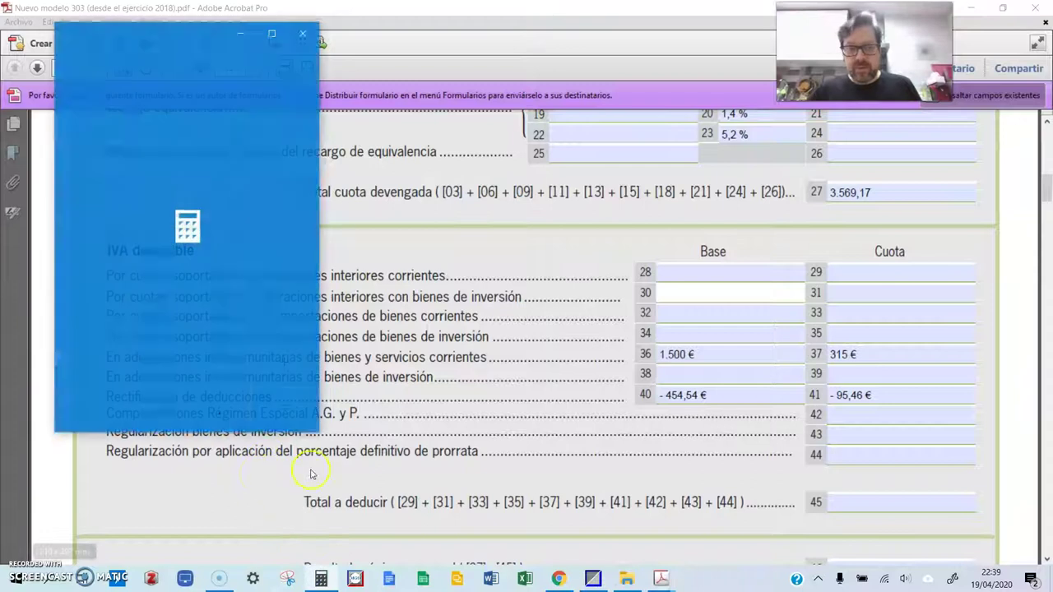
{"action": "left_click", "coordinate": [105, 362]}
{"action": "left_click", "coordinate": [227, 324]}
{"action": "left_click", "coordinate": [157, 286]}
{"action": "left_click", "coordinate": [158, 408]}
{"action": "left_click", "coordinate": [286, 352]}
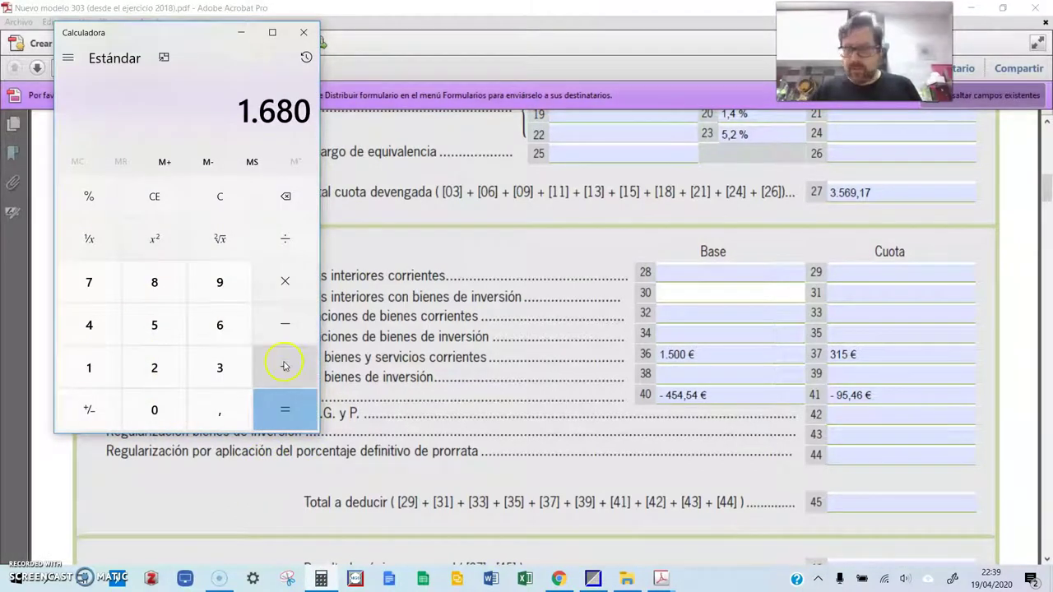
{"action": "left_click", "coordinate": [154, 410]}
{"action": "left_click", "coordinate": [219, 410]}
{"action": "double_click", "coordinate": [215, 282]}
{"action": "left_click", "coordinate": [288, 411]}
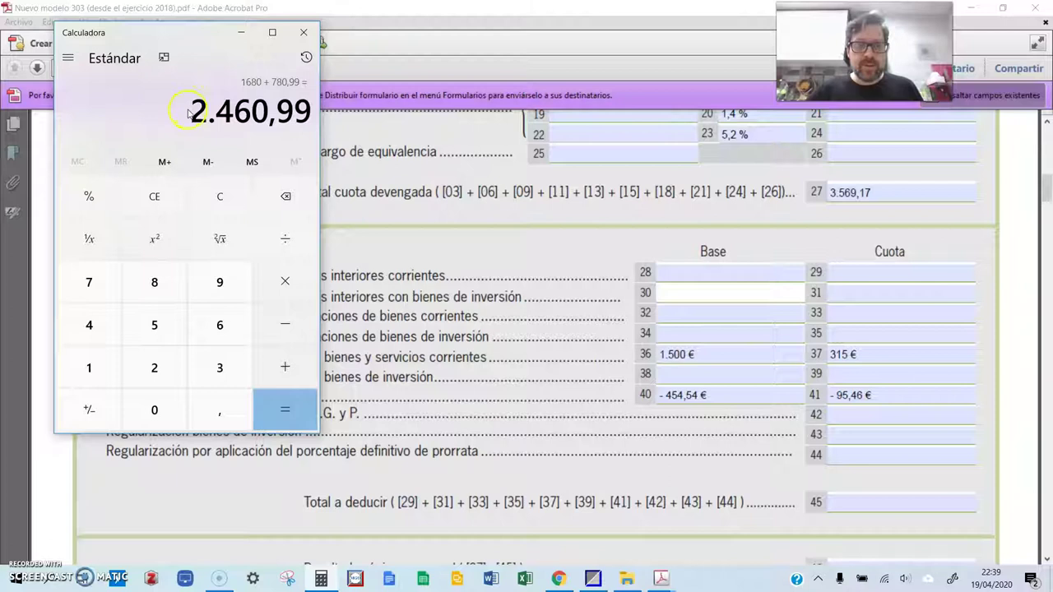
{"action": "left_click_drag", "start_coordinate": [268, 110], "coordinate": [305, 113]}
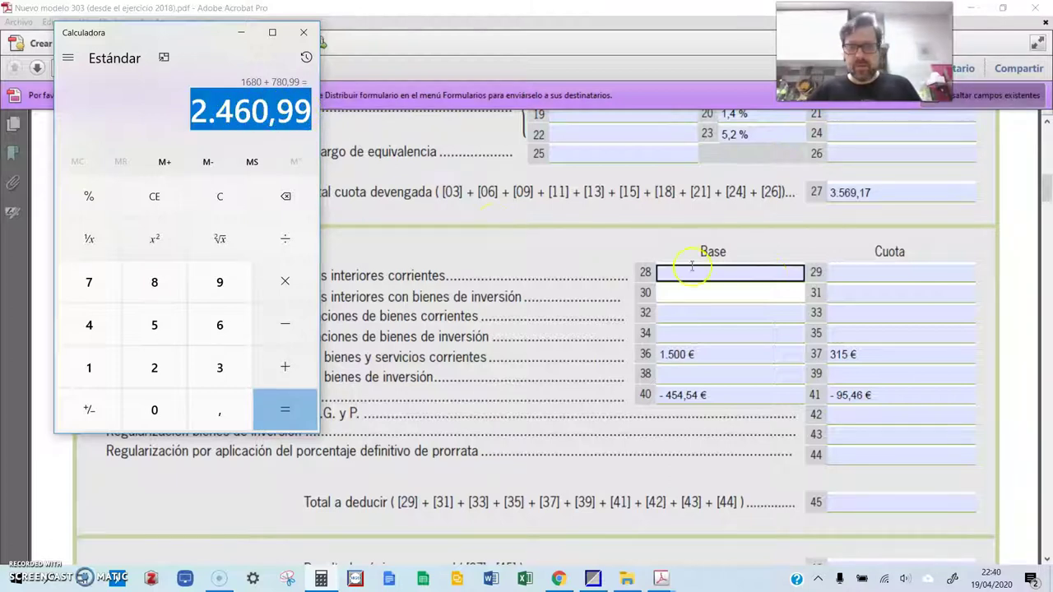
{"action": "left_click", "coordinate": [849, 294]}
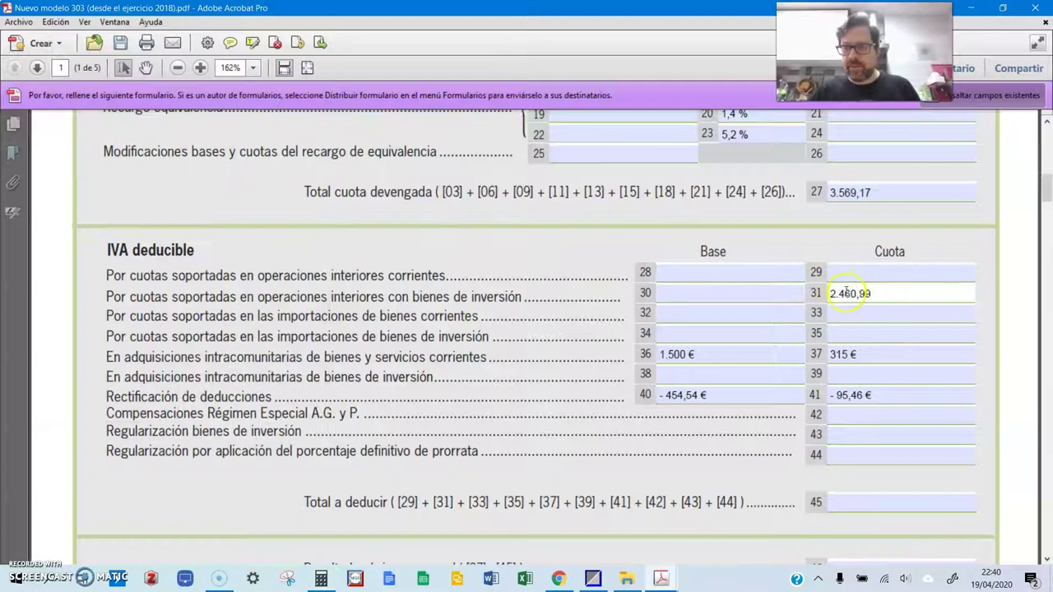
- Divide the investment quota of 2460,99 by 0,21 and enter 11.719 € as the base in box 30
{"action": "left_click", "coordinate": [757, 294]}
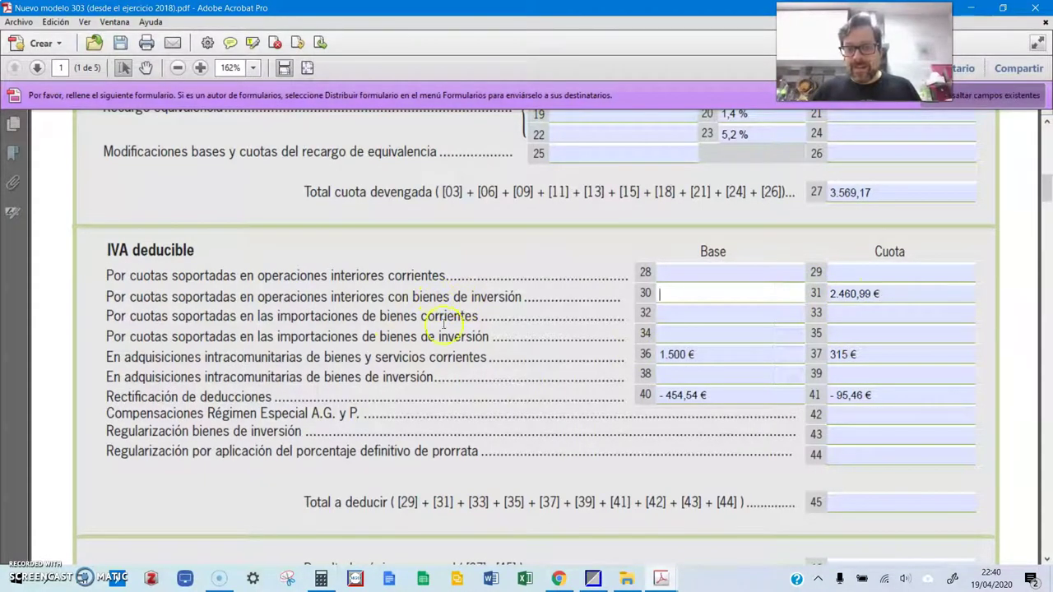
{"action": "left_click", "coordinate": [320, 578]}
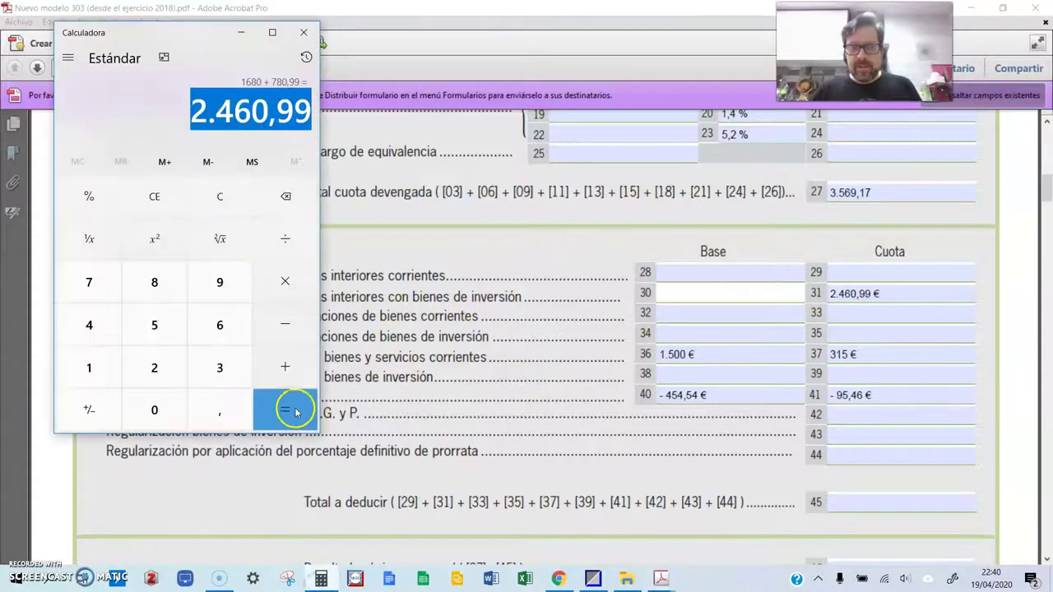
{"action": "left_click", "coordinate": [284, 325]}
{"action": "left_click", "coordinate": [153, 409]}
{"action": "left_click", "coordinate": [219, 409]}
{"action": "left_click", "coordinate": [154, 368]}
{"action": "left_click", "coordinate": [89, 368]}
{"action": "left_click", "coordinate": [284, 409]}
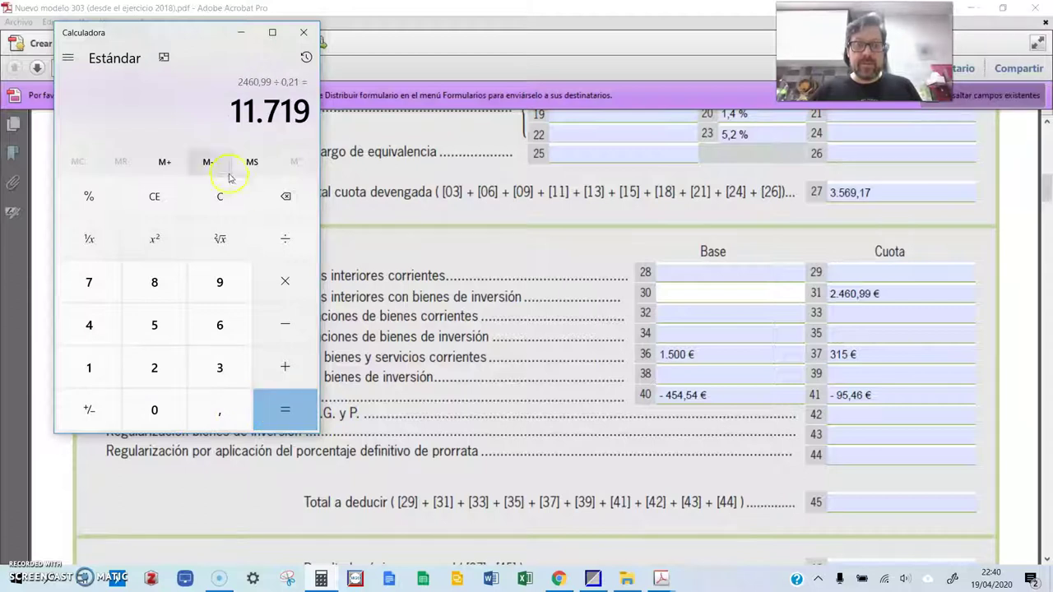
{"action": "left_click_drag", "start_coordinate": [236, 101], "coordinate": [345, 107]}
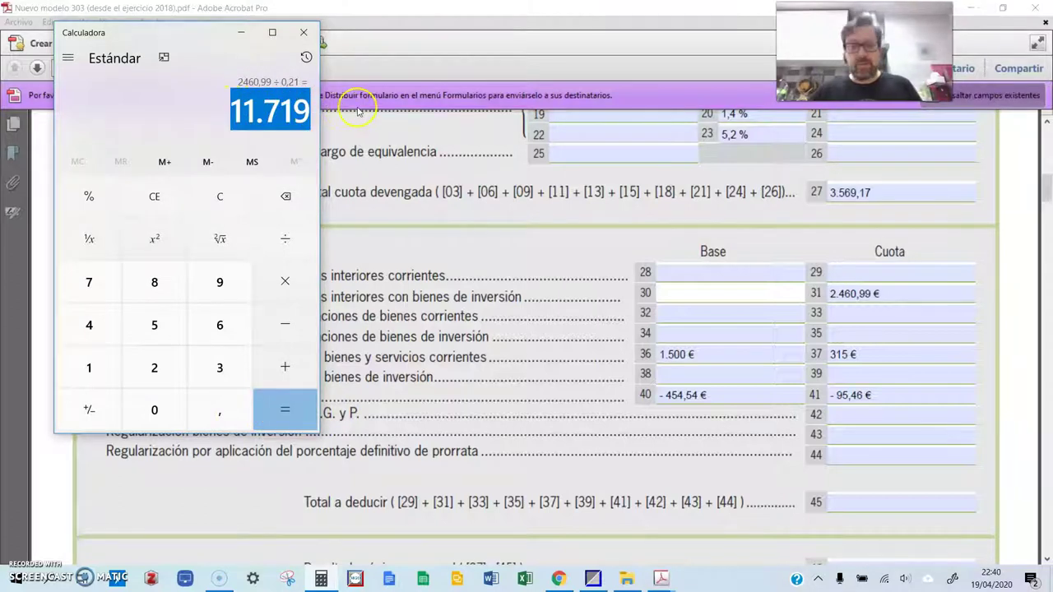
{"action": "left_click", "coordinate": [730, 292]}
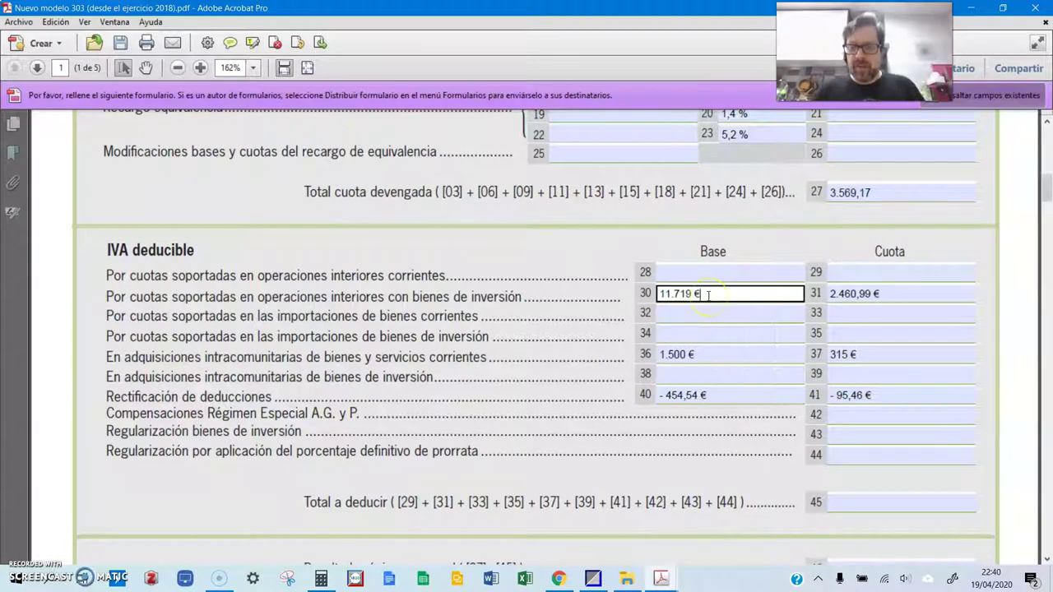
{"action": "key", "text": "Tab"}
- Go to box 29 of the form and point out the 21% gastos and compras amounts on the Jamboard
{"action": "left_click", "coordinate": [847, 278]}
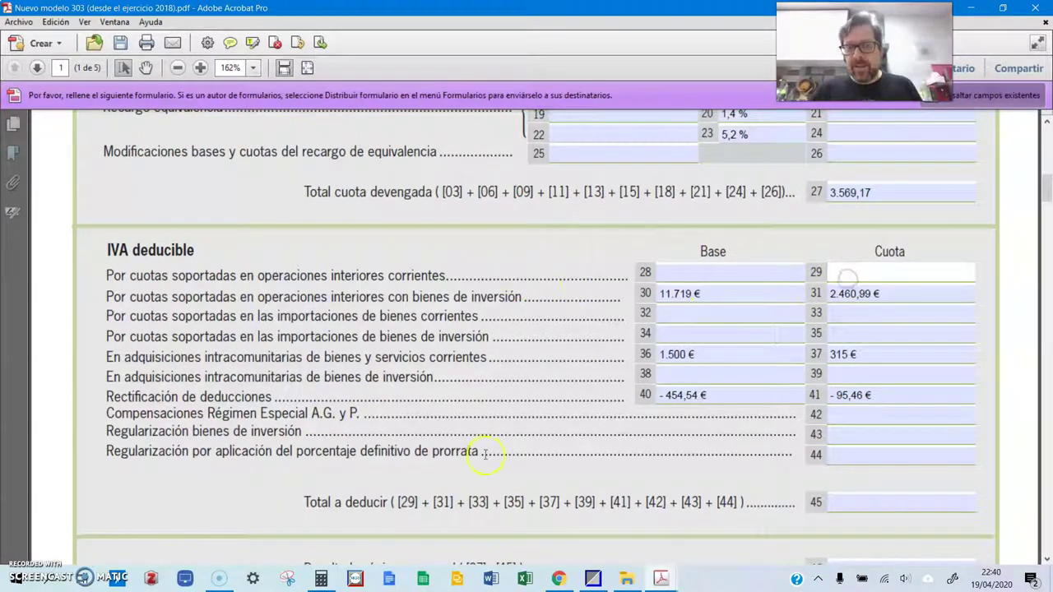
{"action": "left_click", "coordinate": [559, 579]}
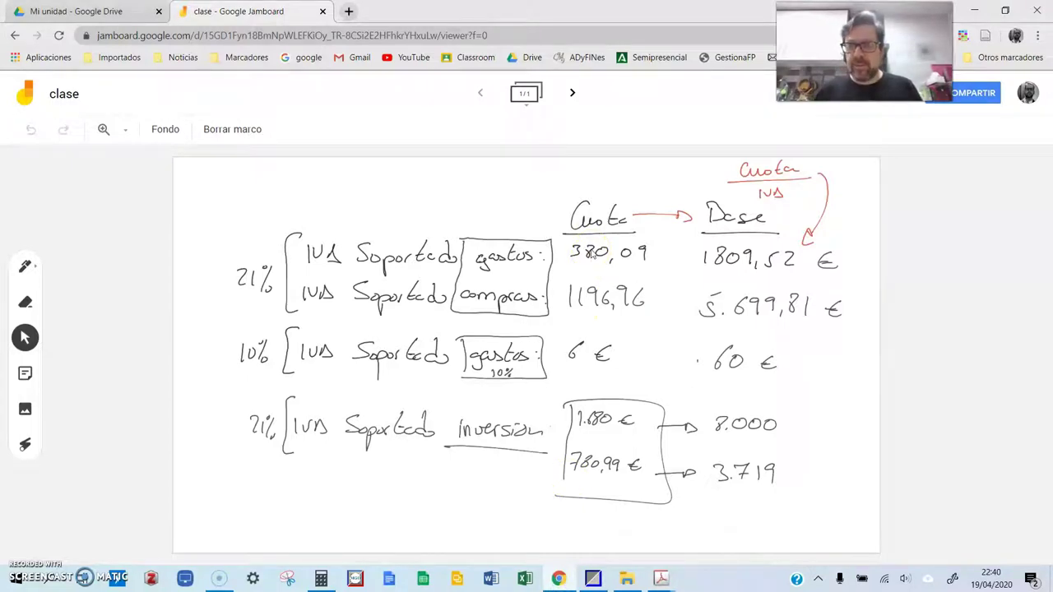
{"action": "mouse_move", "coordinate": [732, 233]}
{"action": "left_mouse_down"}
{"action": "mouse_move", "coordinate": [675, 307]}
{"action": "mouse_move", "coordinate": [576, 263]}
{"action": "left_mouse_up"}
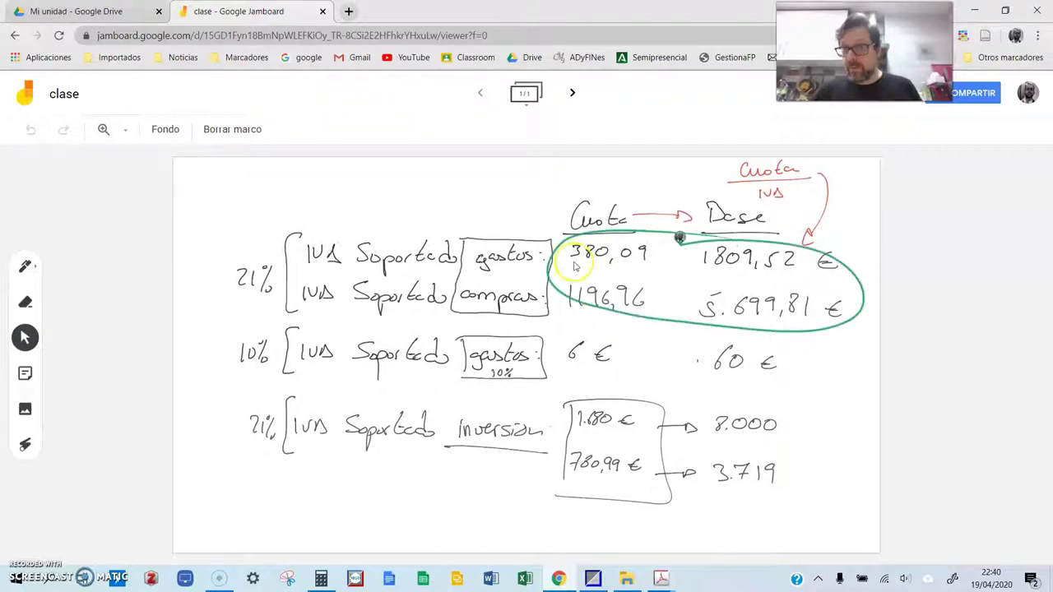
- Bring up the calculator over the Jamboard and enter the 21% gastos quota of 380,09 as the first addend
{"action": "left_click", "coordinate": [325, 580]}
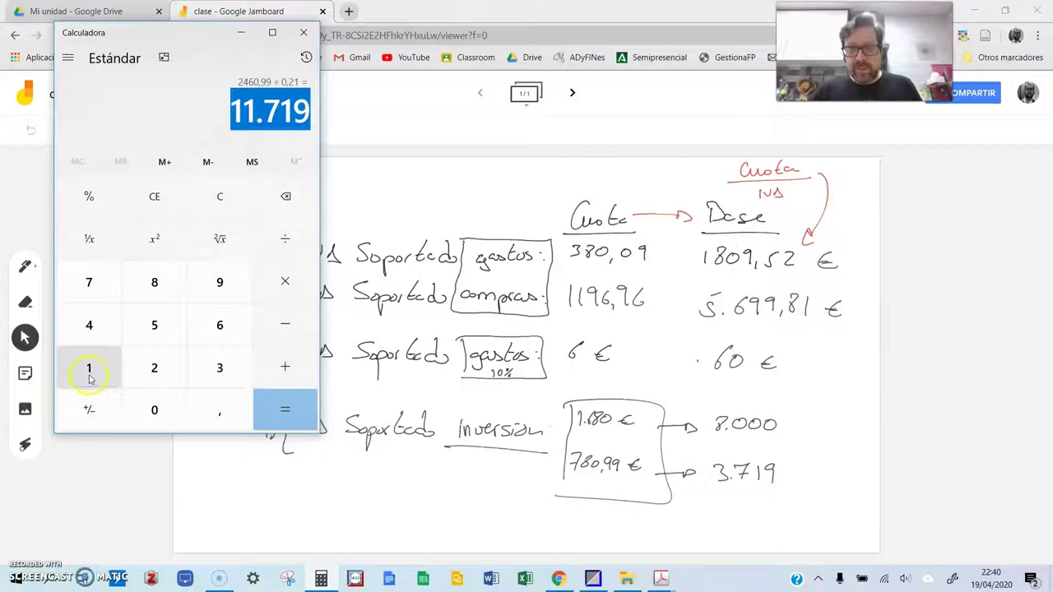
{"action": "left_click", "coordinate": [210, 370]}
{"action": "left_click", "coordinate": [151, 289]}
{"action": "left_click", "coordinate": [156, 411]}
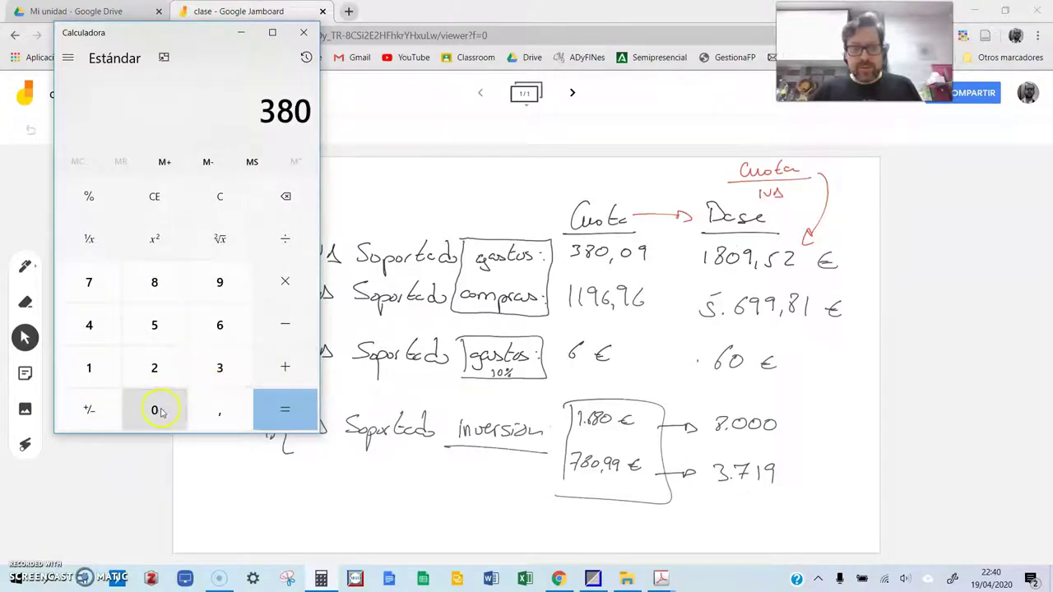
{"action": "left_click", "coordinate": [281, 375]}
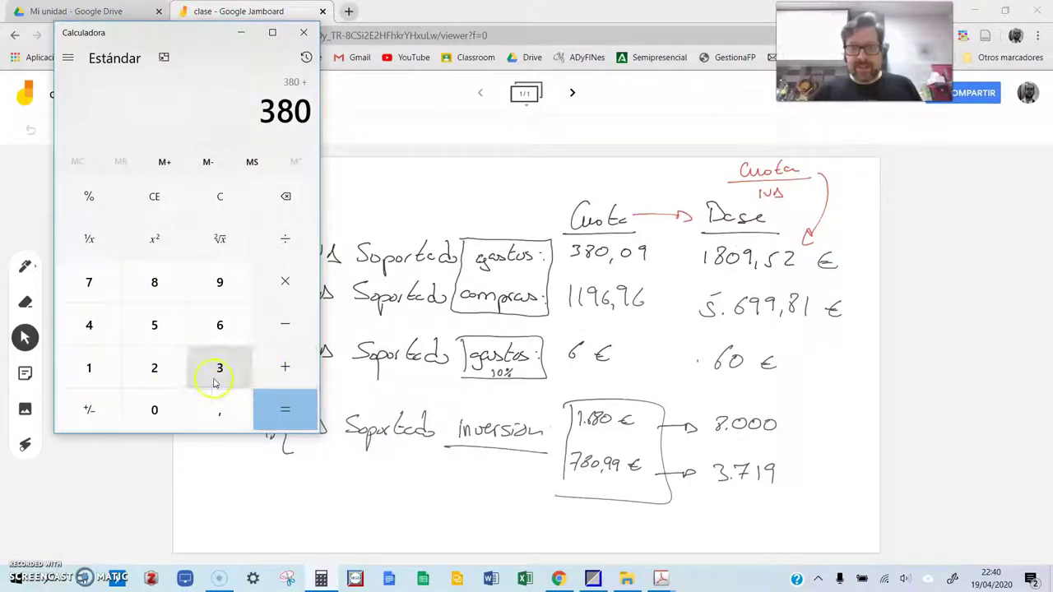
{"action": "left_click", "coordinate": [168, 407]}
{"action": "left_click", "coordinate": [217, 368]}
{"action": "left_click", "coordinate": [166, 290]}
{"action": "left_click", "coordinate": [173, 411]}
{"action": "left_click", "coordinate": [220, 410]}
{"action": "left_click", "coordinate": [164, 410]}
{"action": "left_click", "coordinate": [220, 288]}
{"action": "left_click", "coordinate": [283, 370]}
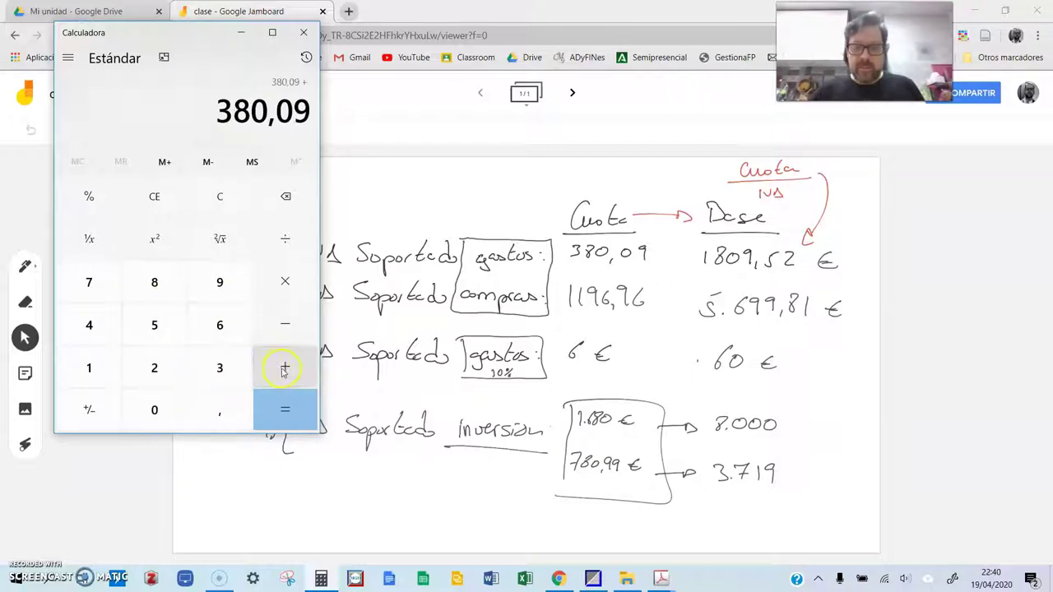
- Add the compras quota of 1196,96 and the 10% gastos quota of 6 to the sum and calculate the total
{"action": "left_click", "coordinate": [90, 371]}
{"action": "left_click", "coordinate": [91, 371]}
{"action": "left_click", "coordinate": [222, 295]}
{"action": "left_click", "coordinate": [219, 325]}
{"action": "left_click", "coordinate": [218, 406]}
{"action": "left_click", "coordinate": [210, 292]}
{"action": "left_click", "coordinate": [210, 333]}
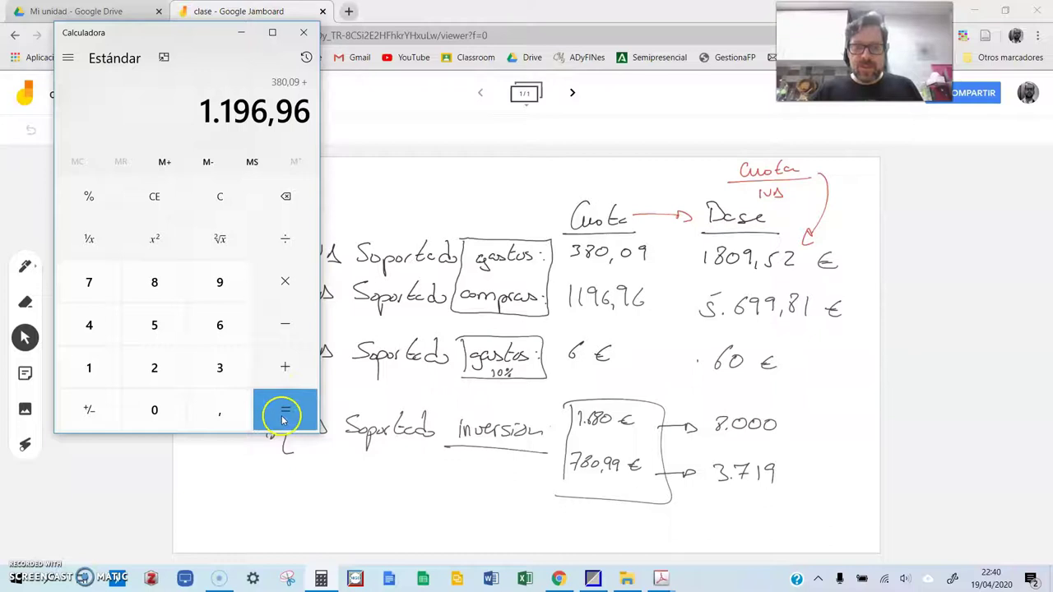
{"action": "left_click", "coordinate": [284, 369]}
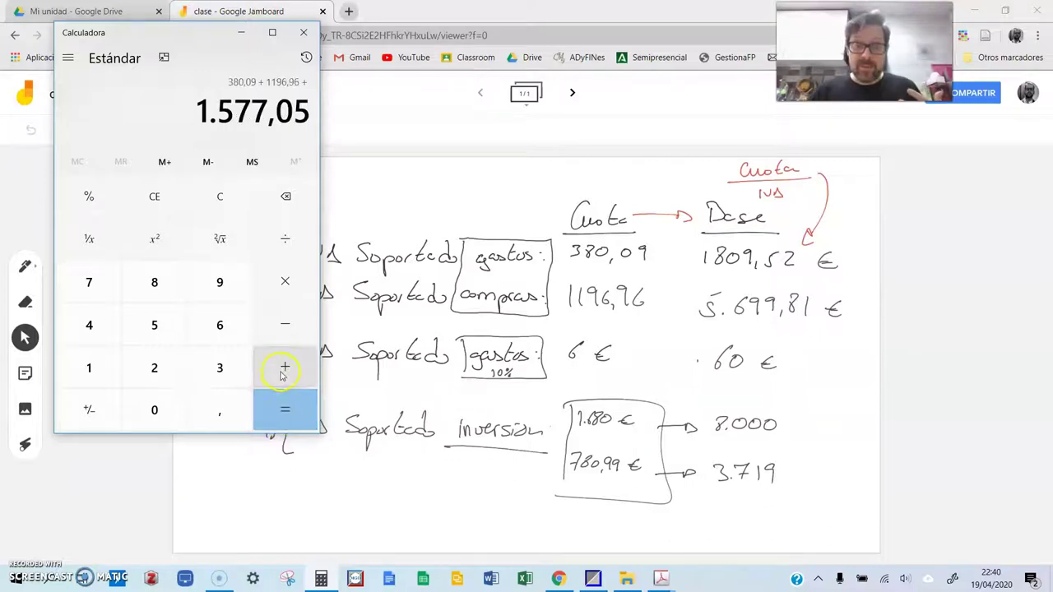
{"action": "left_click", "coordinate": [220, 325]}
{"action": "left_click", "coordinate": [295, 409]}
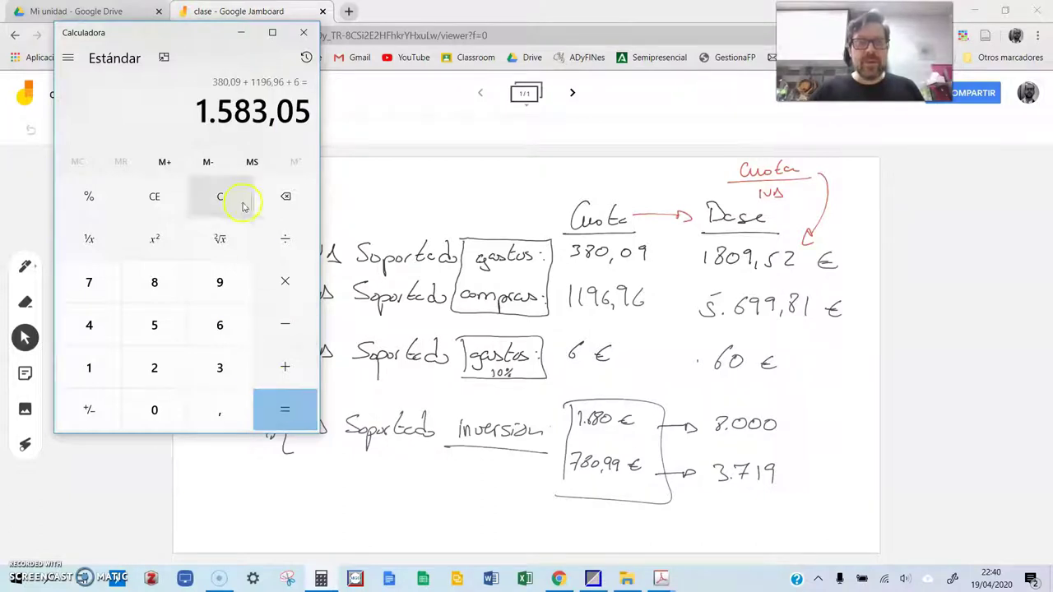
- Copy the calculated quota total into form 303 in Adobe Acrobat, entering 1.583,05 € in box 29
{"action": "left_click_drag", "start_coordinate": [201, 115], "coordinate": [306, 115]}
{"action": "key", "text": "ctrl+c"}
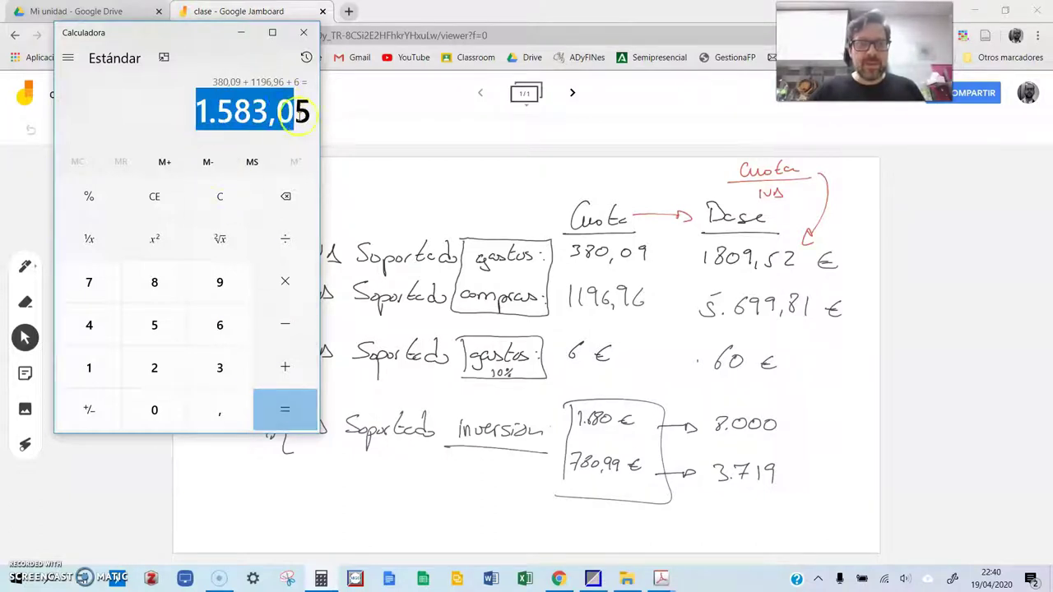
{"action": "left_click", "coordinate": [592, 578]}
{"action": "mouse_move", "coordinate": [661, 579]}
{"action": "left_click", "coordinate": [623, 525]}
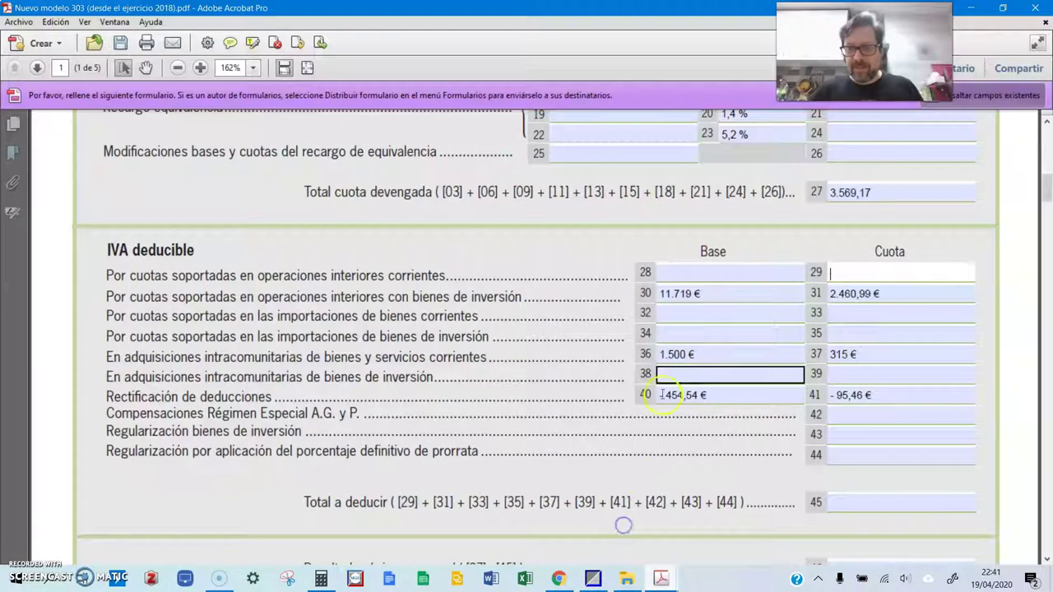
{"action": "left_click", "coordinate": [842, 276]}
{"action": "key", "text": "ctrl+v"}
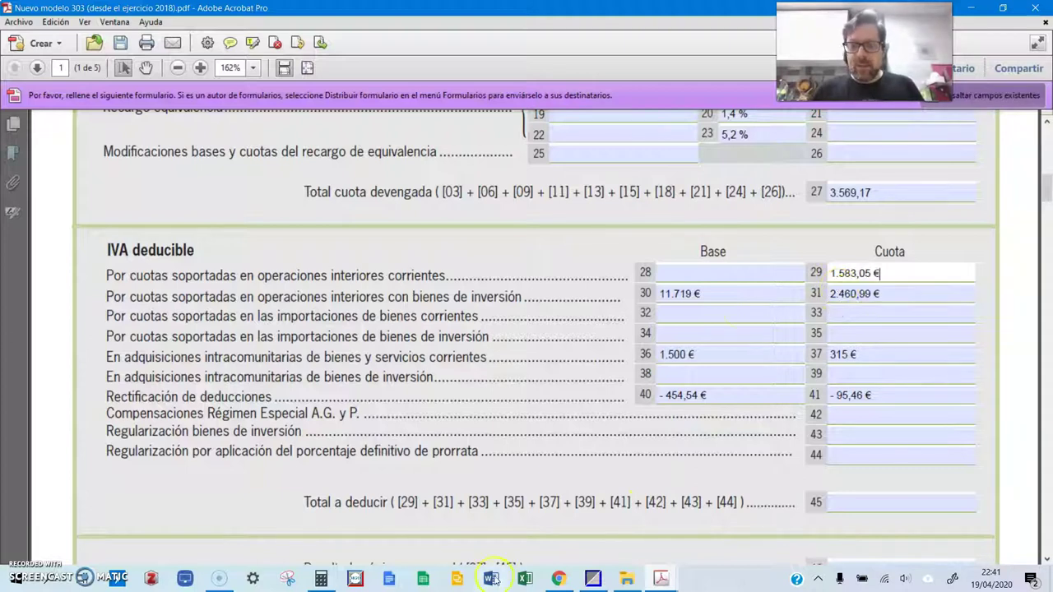
- Return to the Jamboard and enter the 21% gastos base of 1809,52 in the calculator as the first addend
{"action": "left_click", "coordinate": [557, 578]}
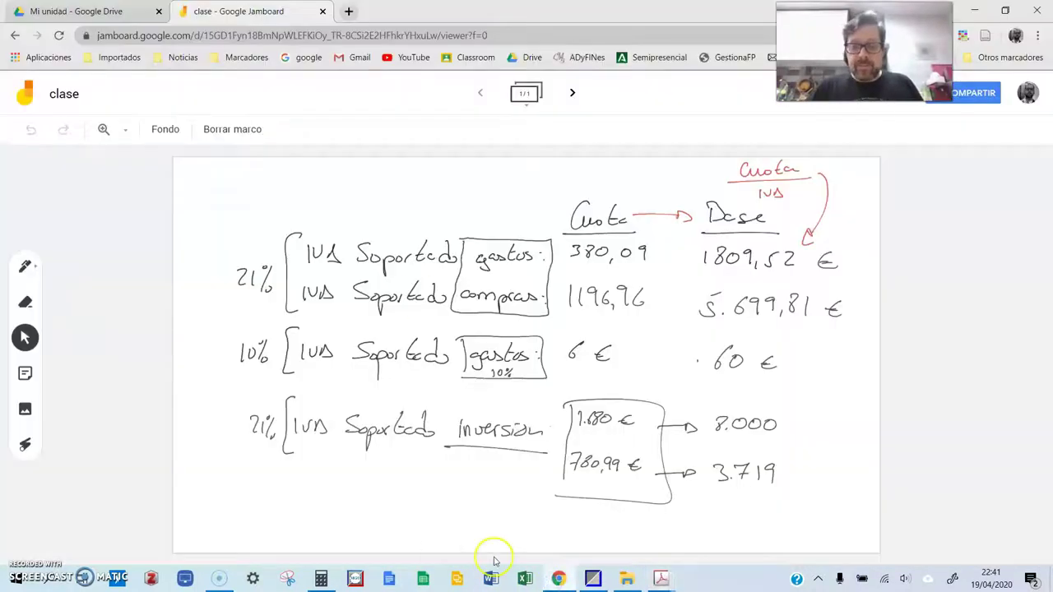
{"action": "left_click", "coordinate": [321, 579]}
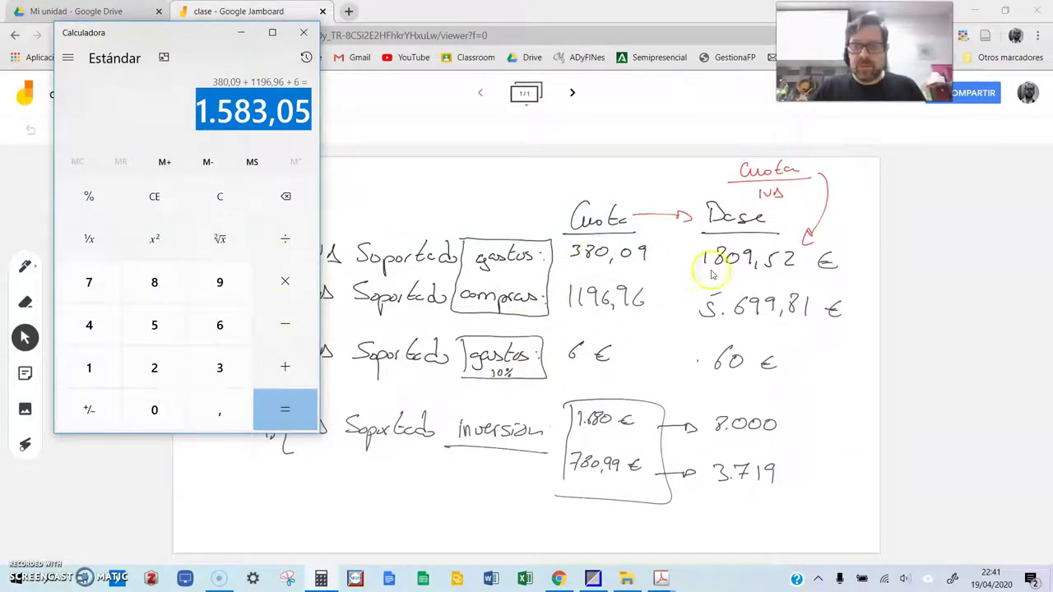
{"action": "left_click", "coordinate": [89, 368]}
{"action": "left_click", "coordinate": [153, 282]}
{"action": "left_click", "coordinate": [154, 409]}
{"action": "left_click", "coordinate": [228, 294]}
{"action": "left_click", "coordinate": [220, 410]}
{"action": "left_click", "coordinate": [154, 325]}
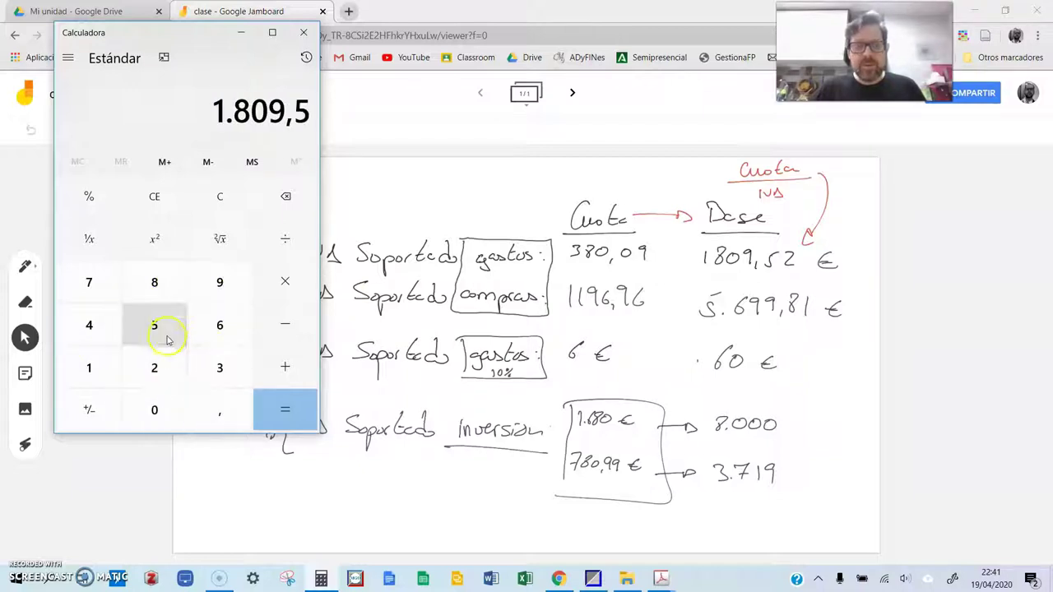
{"action": "left_click", "coordinate": [154, 367]}
{"action": "left_click", "coordinate": [284, 367]}
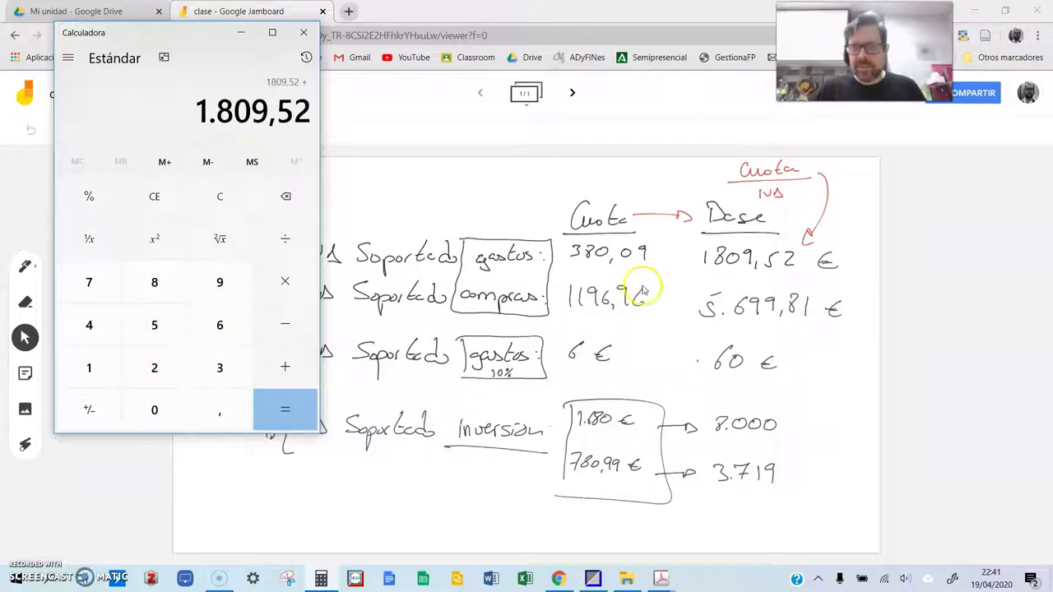
- Add the compras base of 5699,81 and the amount 30 to the sum and calculate the total base
{"action": "left_click", "coordinate": [154, 325]}
{"action": "left_click", "coordinate": [220, 325]}
{"action": "double_click", "coordinate": [219, 282]}
{"action": "left_click", "coordinate": [219, 409]}
{"action": "left_click", "coordinate": [153, 282]}
{"action": "left_click", "coordinate": [89, 368]}
{"action": "left_click", "coordinate": [285, 367]}
{"action": "left_click", "coordinate": [220, 368]}
{"action": "left_click", "coordinate": [154, 409]}
{"action": "left_click", "coordinate": [280, 410]}
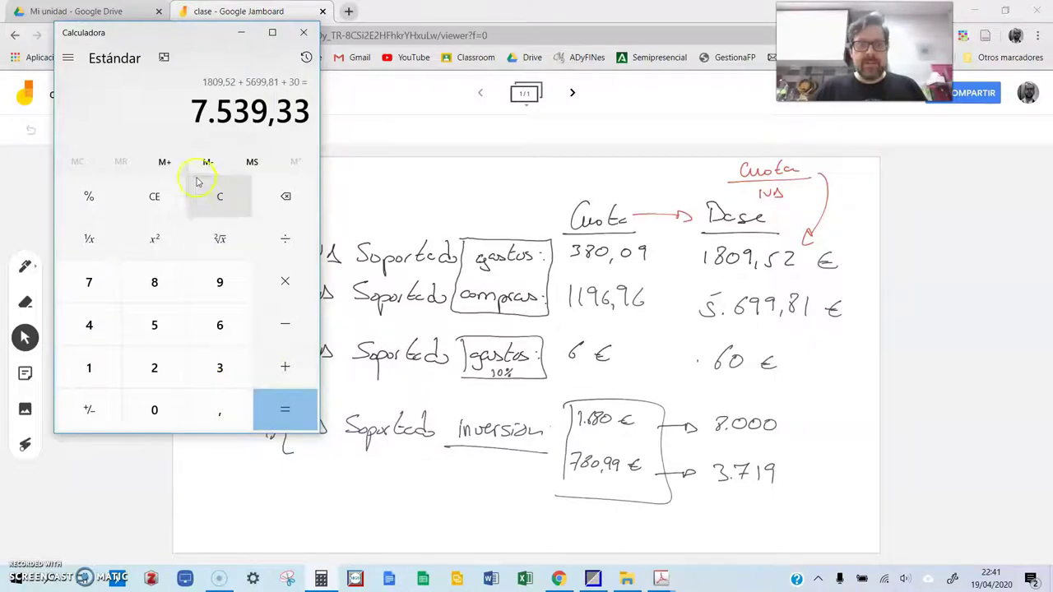
- Copy the calculated base total into form 303 in Adobe Acrobat, entering 7.539,33 € in box 28
{"action": "left_click_drag", "start_coordinate": [194, 111], "coordinate": [312, 109]}
{"action": "key", "text": "ctrl+c"}
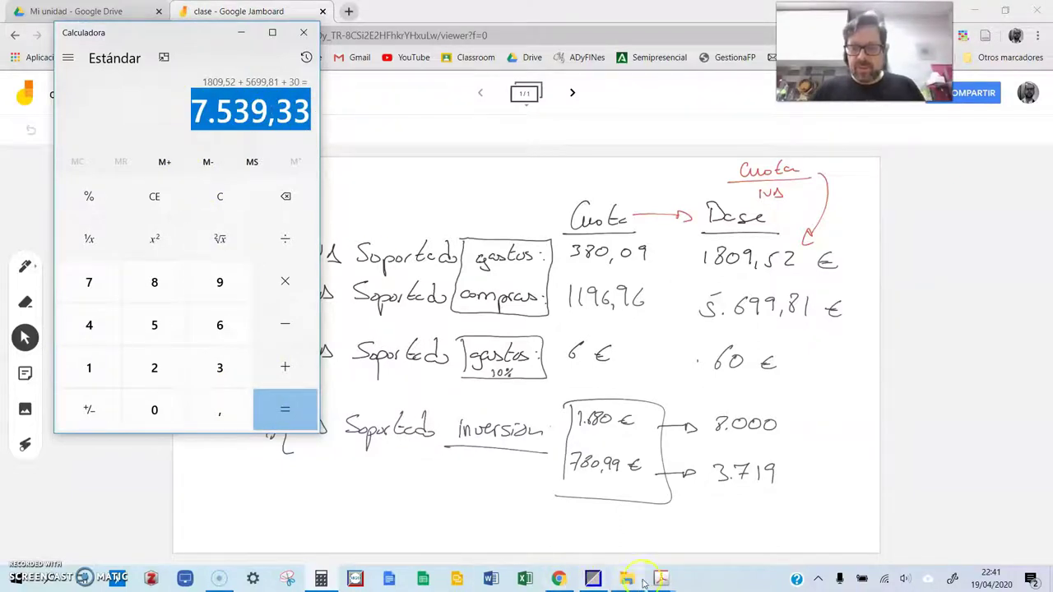
{"action": "mouse_move", "coordinate": [654, 580]}
{"action": "left_click", "coordinate": [612, 534]}
{"action": "left_click", "coordinate": [667, 274]}
{"action": "key", "text": "ctrl+v"}
{"action": "left_click", "coordinate": [720, 275]}
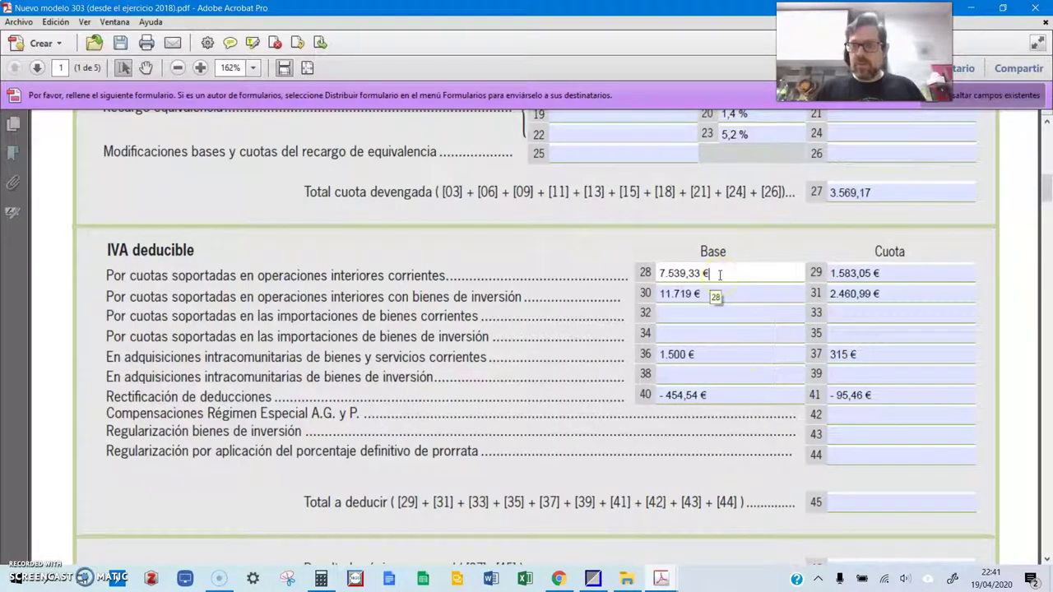
- Go to box 45, Total a deducir, and start its sum in the calculator with the box 29 quota of 1583,05
{"action": "left_click", "coordinate": [881, 497]}
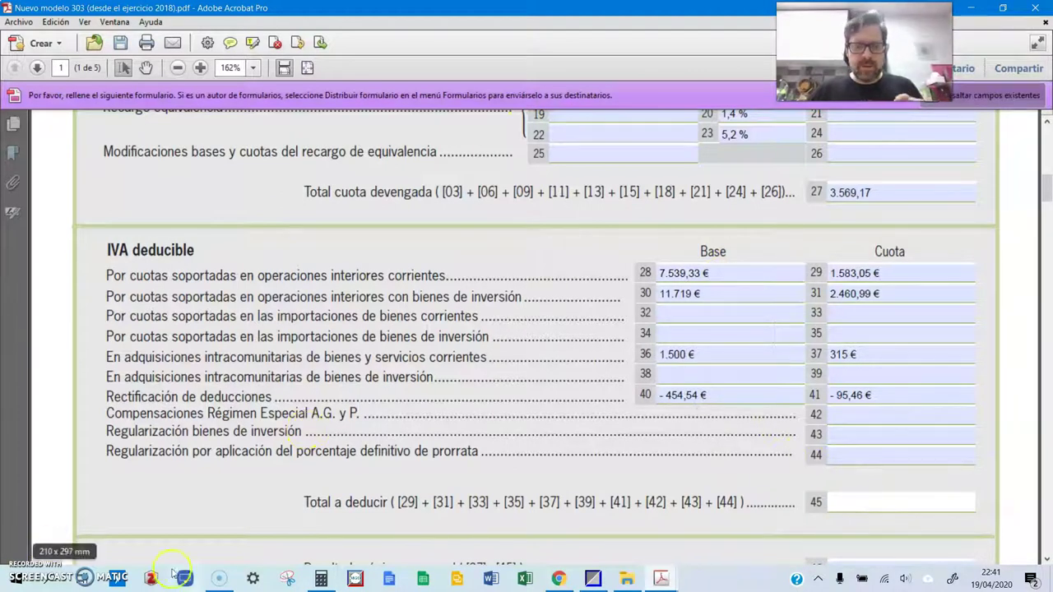
{"action": "left_click", "coordinate": [217, 580]}
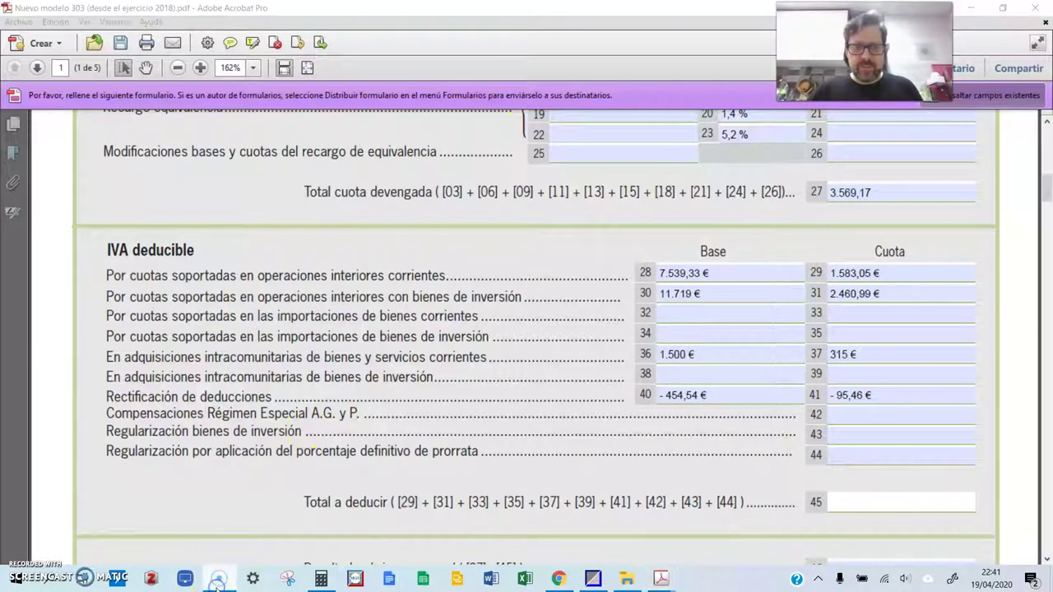
{"action": "left_click", "coordinate": [858, 502]}
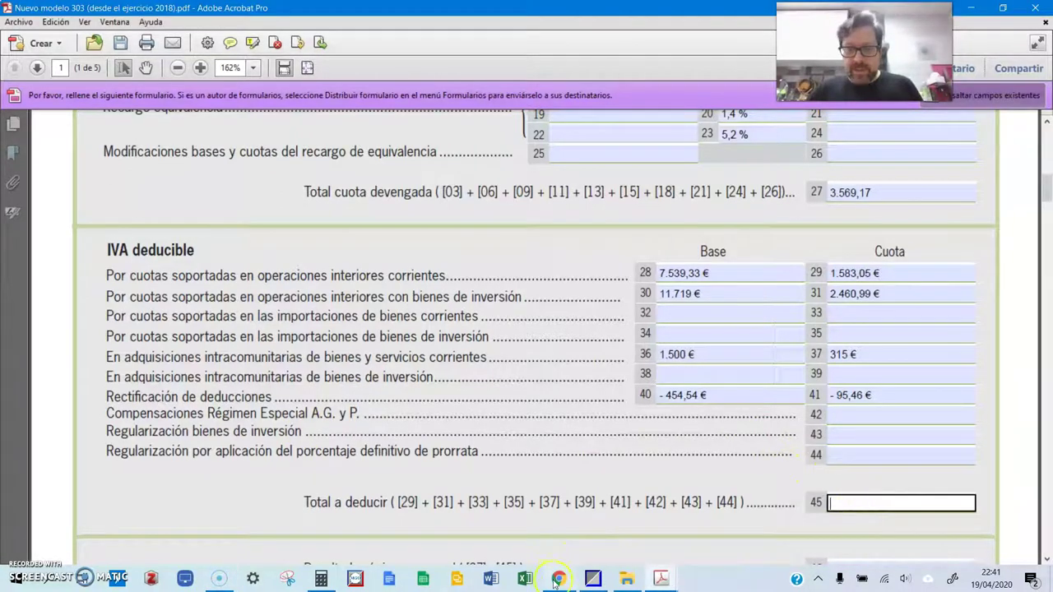
{"action": "left_click", "coordinate": [321, 580]}
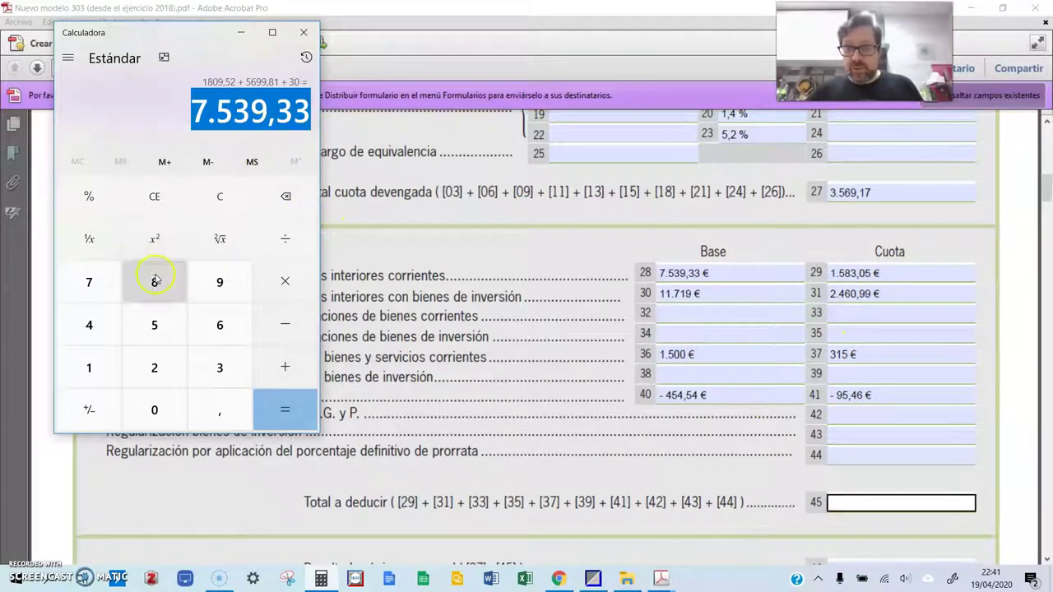
{"action": "left_click", "coordinate": [90, 368]}
{"action": "left_click", "coordinate": [153, 280]}
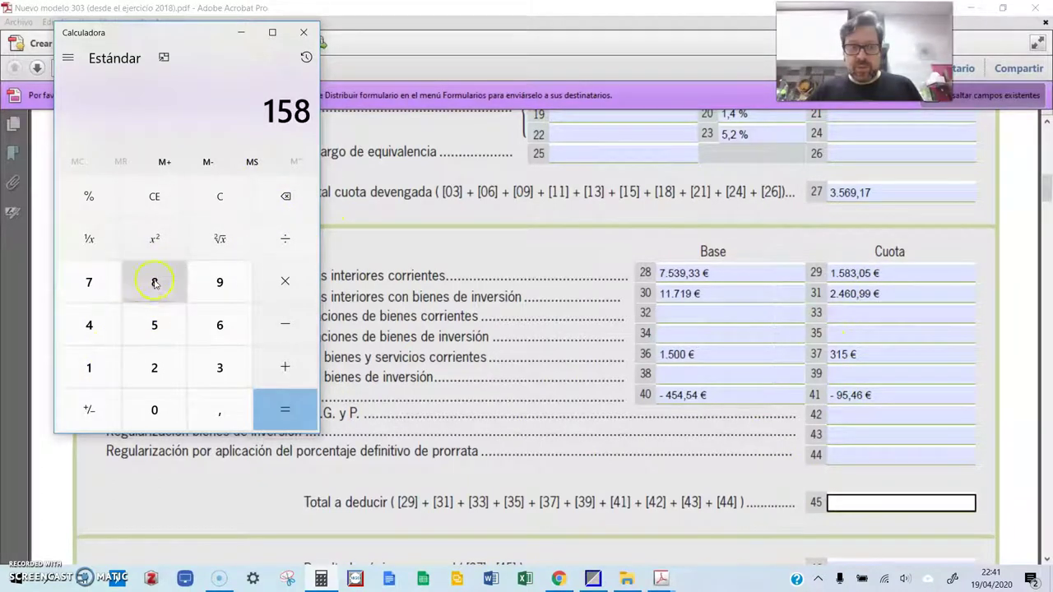
{"action": "left_click", "coordinate": [217, 367]}
{"action": "left_click", "coordinate": [217, 409]}
{"action": "left_click", "coordinate": [173, 411]}
{"action": "left_click", "coordinate": [164, 324]}
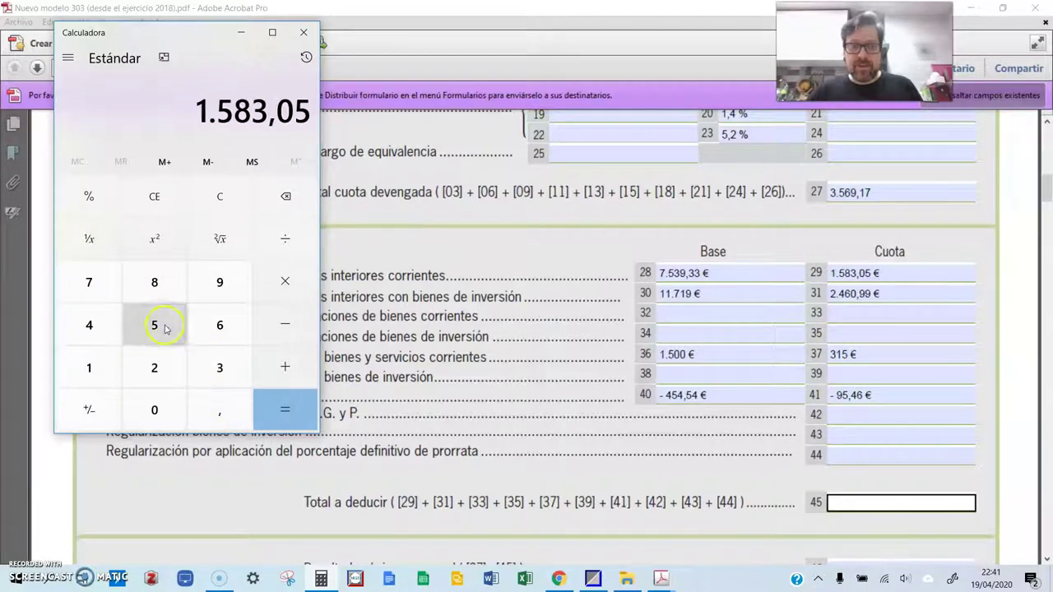
{"action": "left_click", "coordinate": [288, 375]}
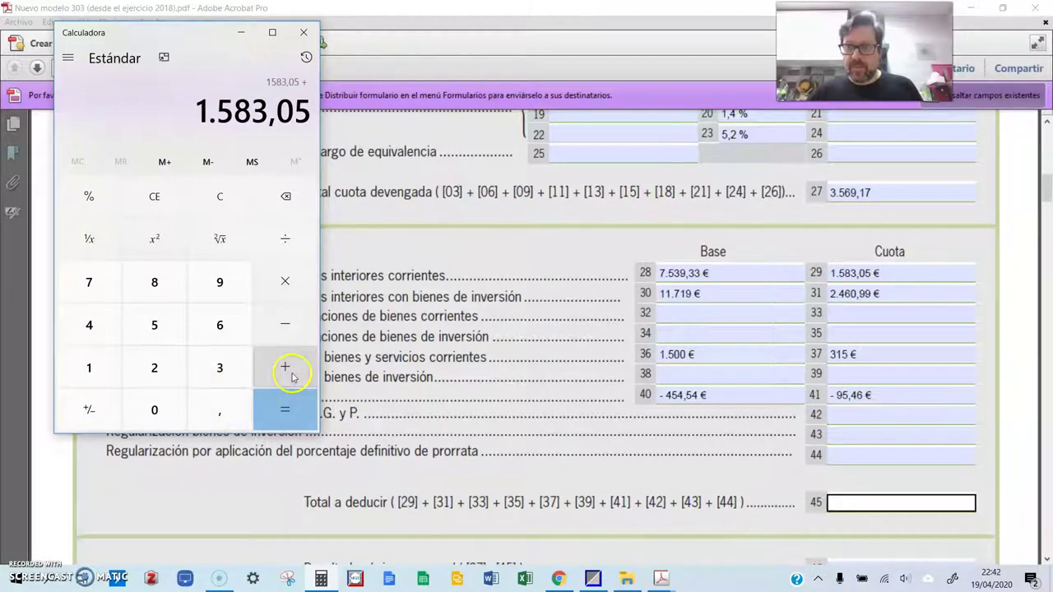
- Add the box 31 quota of 2460,99 and the box 37 quota of 315 to the running sum
{"action": "left_click", "coordinate": [155, 370]}
{"action": "left_click", "coordinate": [92, 329]}
{"action": "left_click", "coordinate": [224, 331]}
{"action": "left_click", "coordinate": [164, 408]}
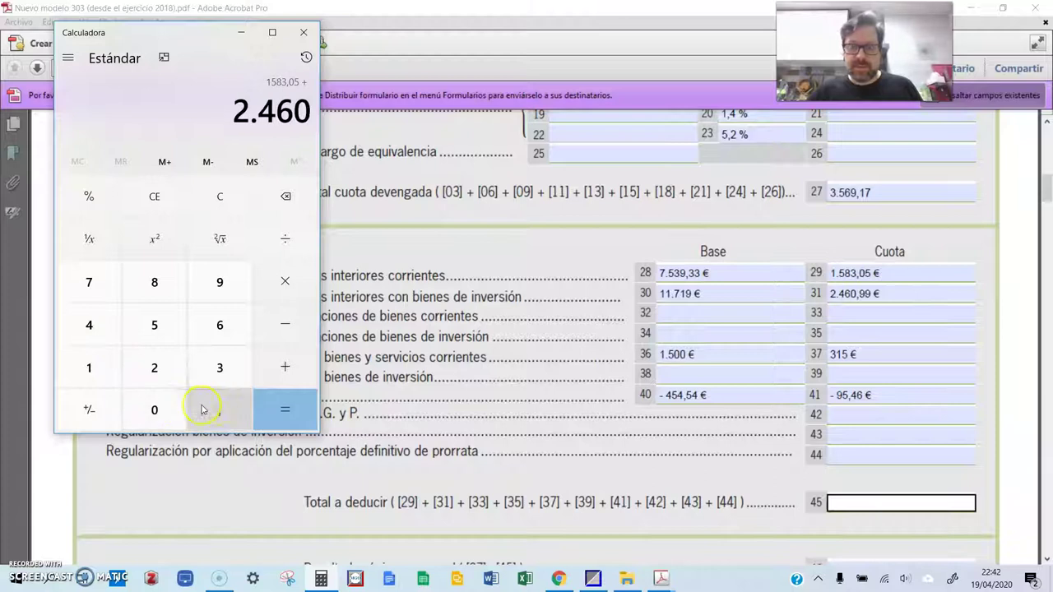
{"action": "left_click", "coordinate": [203, 409]}
{"action": "left_click", "coordinate": [226, 287]}
{"action": "left_click", "coordinate": [226, 286]}
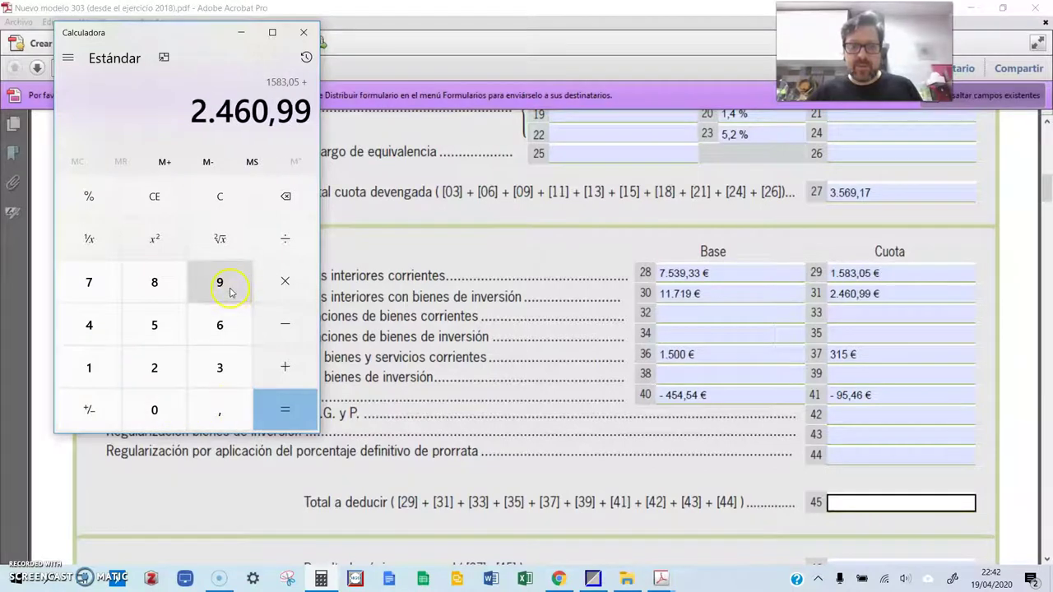
{"action": "left_click", "coordinate": [280, 370]}
{"action": "left_click", "coordinate": [210, 366]}
{"action": "left_click", "coordinate": [88, 360]}
{"action": "left_click", "coordinate": [153, 329]}
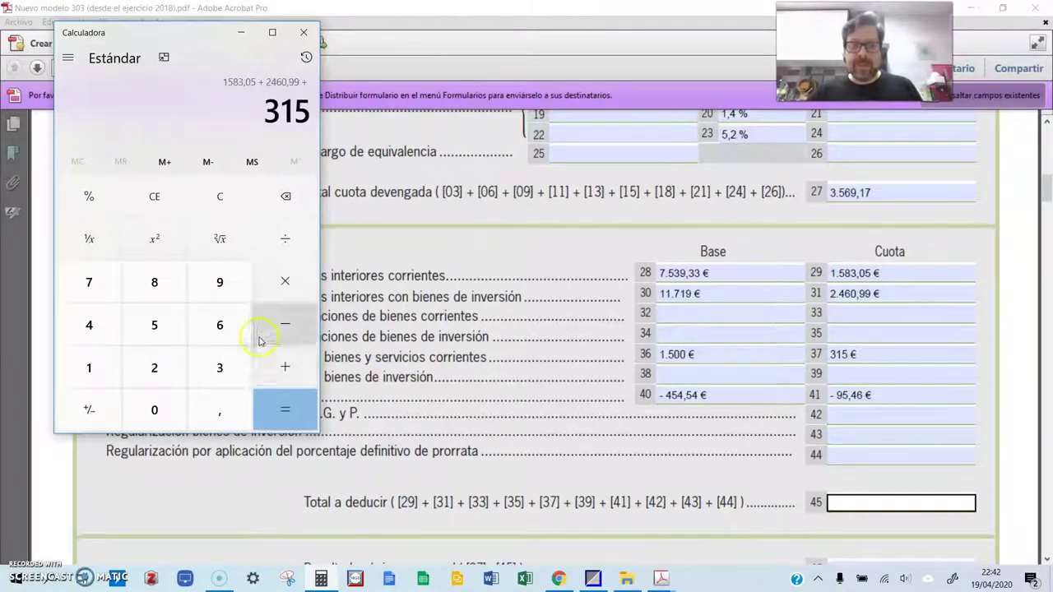
- Subtract the box 41 rectification of 95,46 from the sum and calculate the total to deduct
{"action": "left_click", "coordinate": [260, 340]}
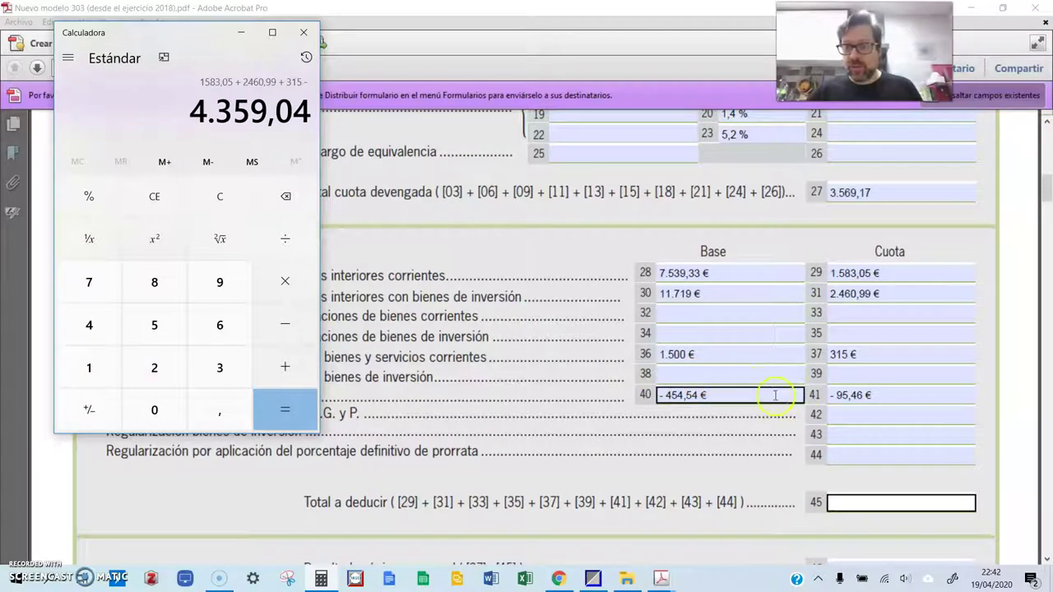
{"action": "left_click", "coordinate": [220, 282]}
{"action": "left_click", "coordinate": [153, 325]}
{"action": "left_click", "coordinate": [209, 398]}
{"action": "left_click", "coordinate": [98, 341]}
{"action": "left_click", "coordinate": [221, 329]}
{"action": "left_click", "coordinate": [275, 404]}
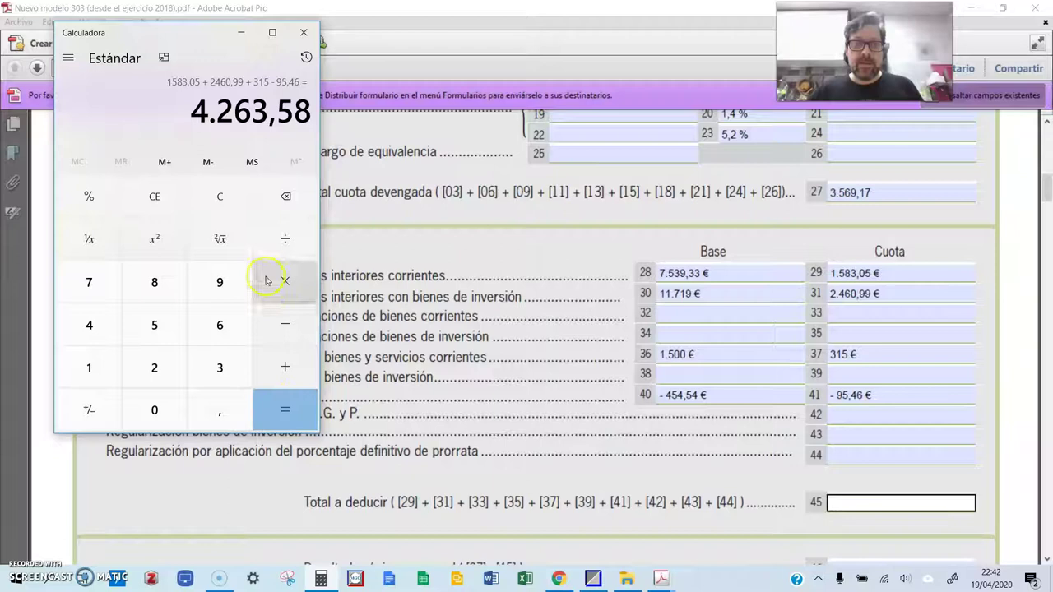
- Copy the calculated total into the form, entering 4.263,58 € in box 45
{"action": "left_click_drag", "start_coordinate": [194, 116], "coordinate": [311, 115]}
{"action": "key", "text": "ctrl+c"}
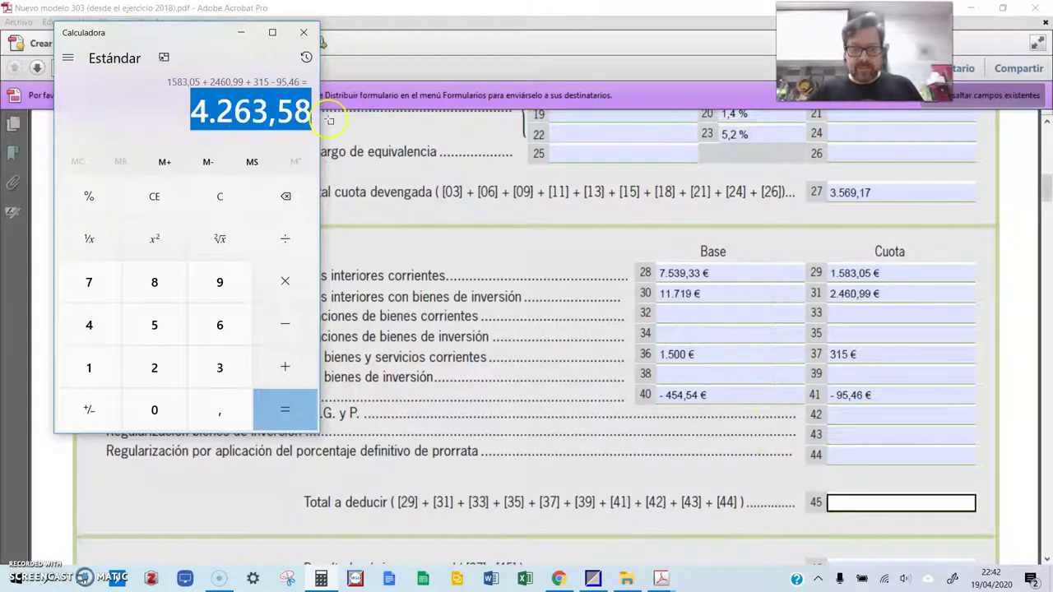
{"action": "left_click", "coordinate": [852, 505]}
{"action": "key", "text": "ctrl+v"}
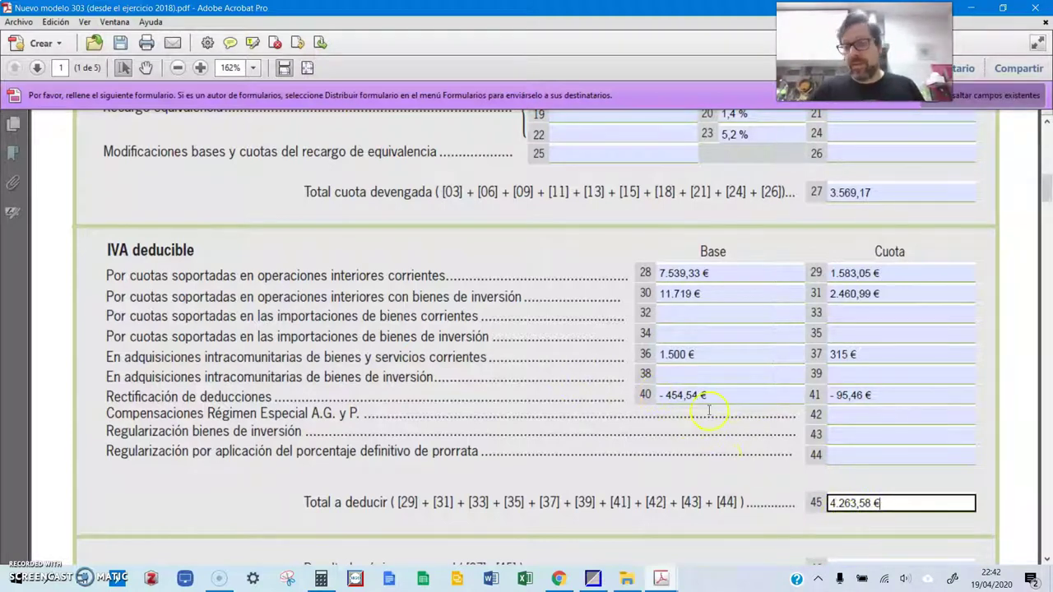
- Calculate the general regime result by subtracting the box 27 total of 3569,17 from the 4263,58 in the calculator
{"action": "scroll", "coordinate": [754, 399], "scroll_direction": "down", "scroll_amount": 2}
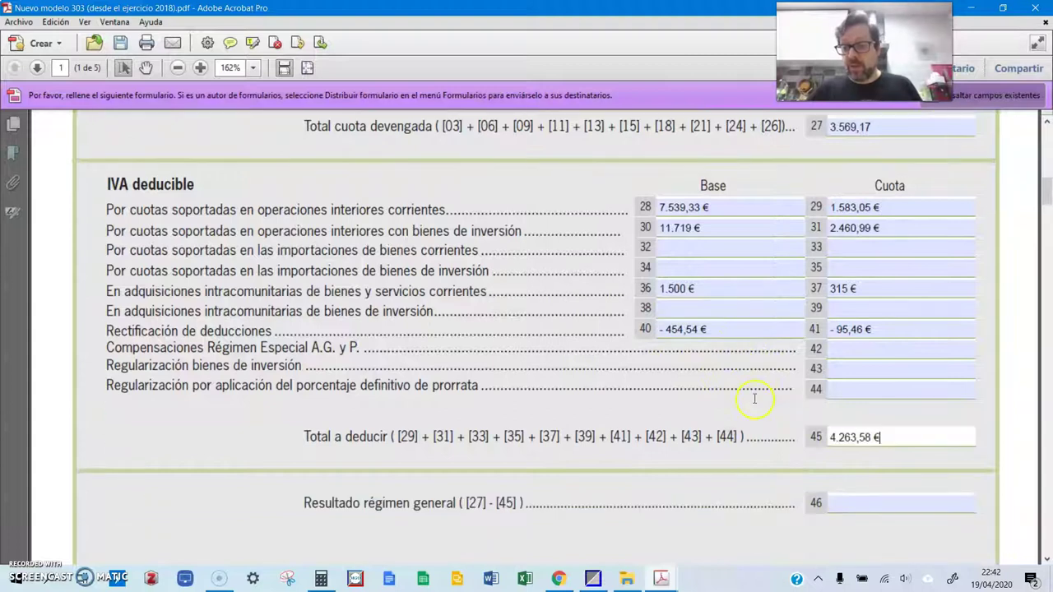
{"action": "left_click", "coordinate": [322, 578]}
{"action": "left_click", "coordinate": [285, 325]}
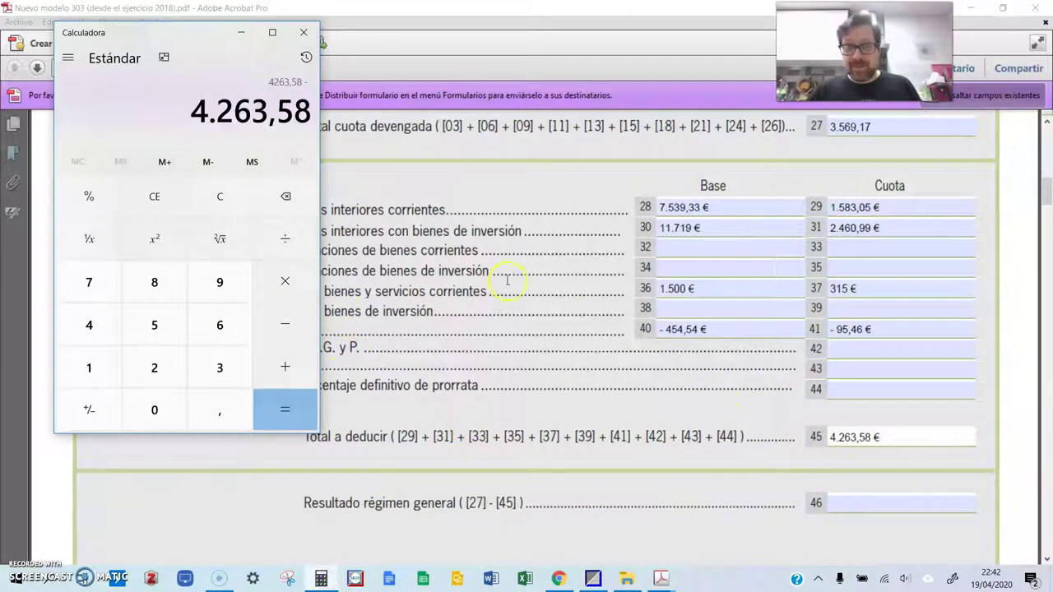
{"action": "left_click", "coordinate": [211, 375]}
{"action": "left_click", "coordinate": [158, 325]}
{"action": "left_click", "coordinate": [217, 325]}
{"action": "left_click", "coordinate": [219, 282]}
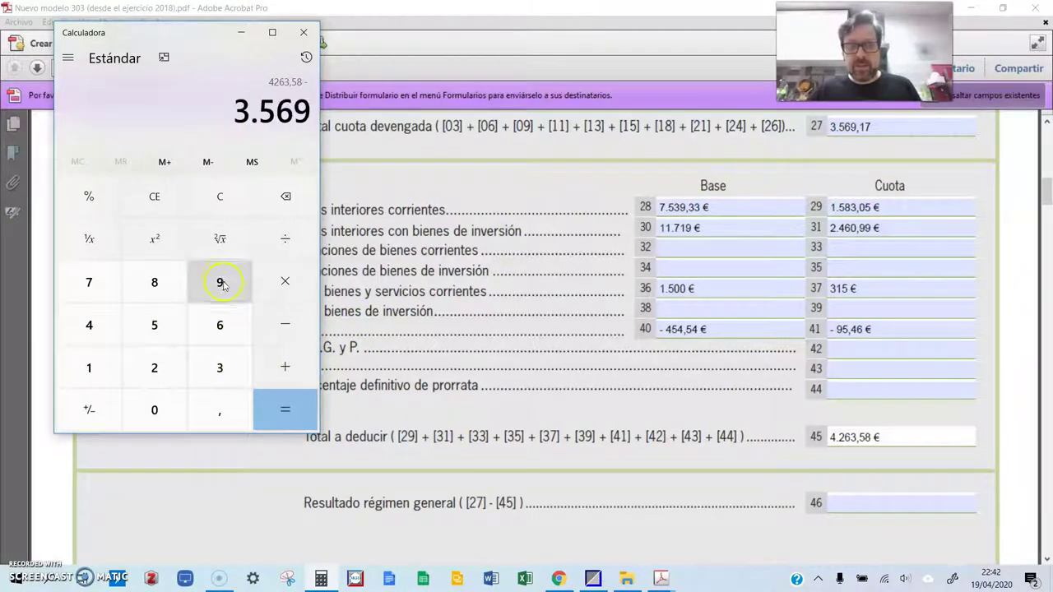
{"action": "left_click", "coordinate": [222, 420]}
{"action": "left_click", "coordinate": [86, 366]}
{"action": "left_click", "coordinate": [89, 288]}
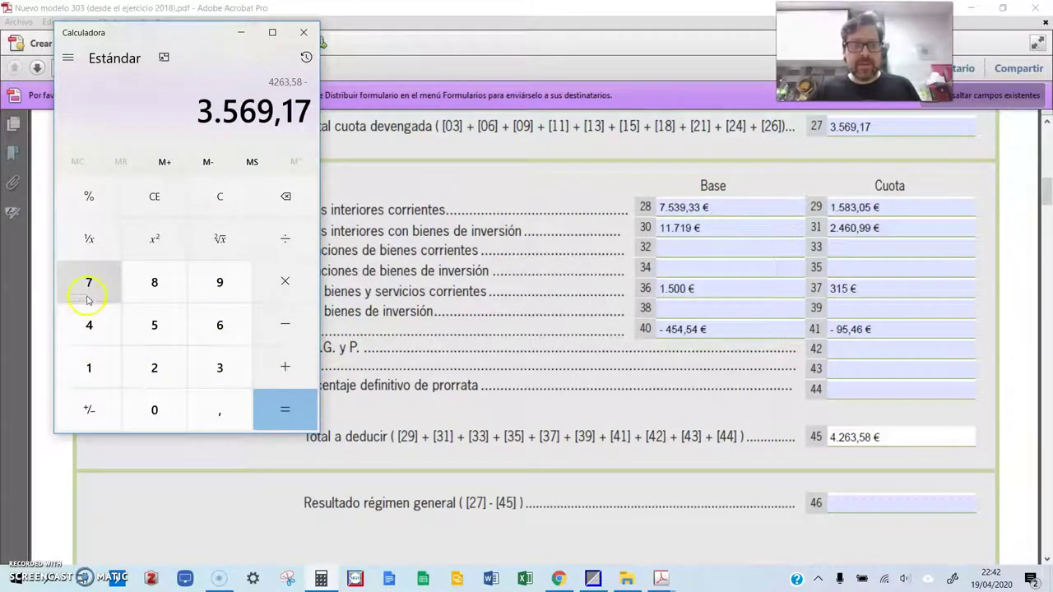
{"action": "left_click", "coordinate": [284, 409]}
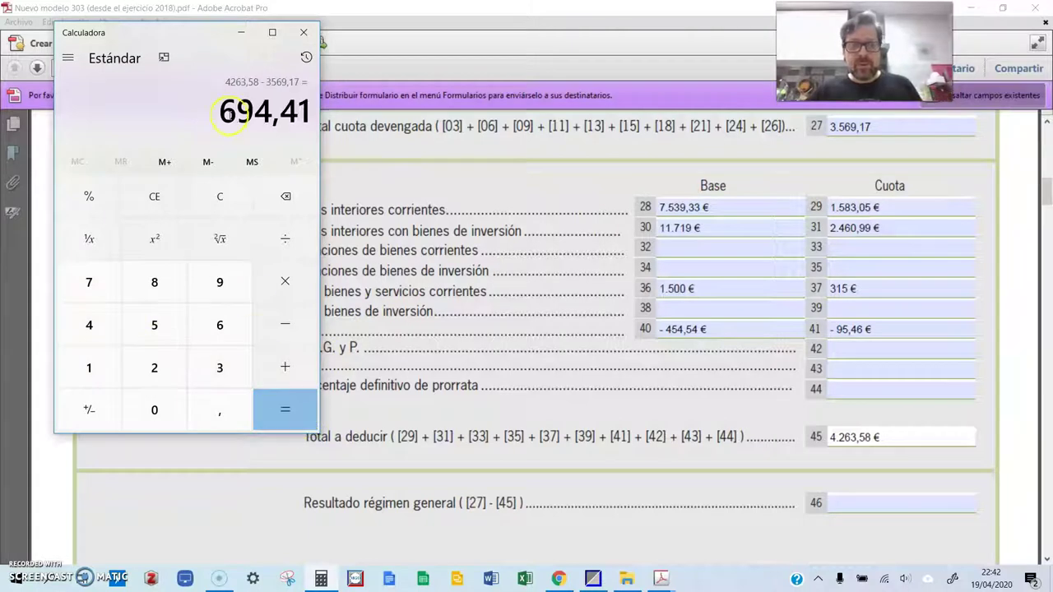
- Copy the calculated difference into box 46, Resultado régimen general, as a negative amount of - 694,41 €
{"action": "left_click_drag", "start_coordinate": [223, 111], "coordinate": [317, 110]}
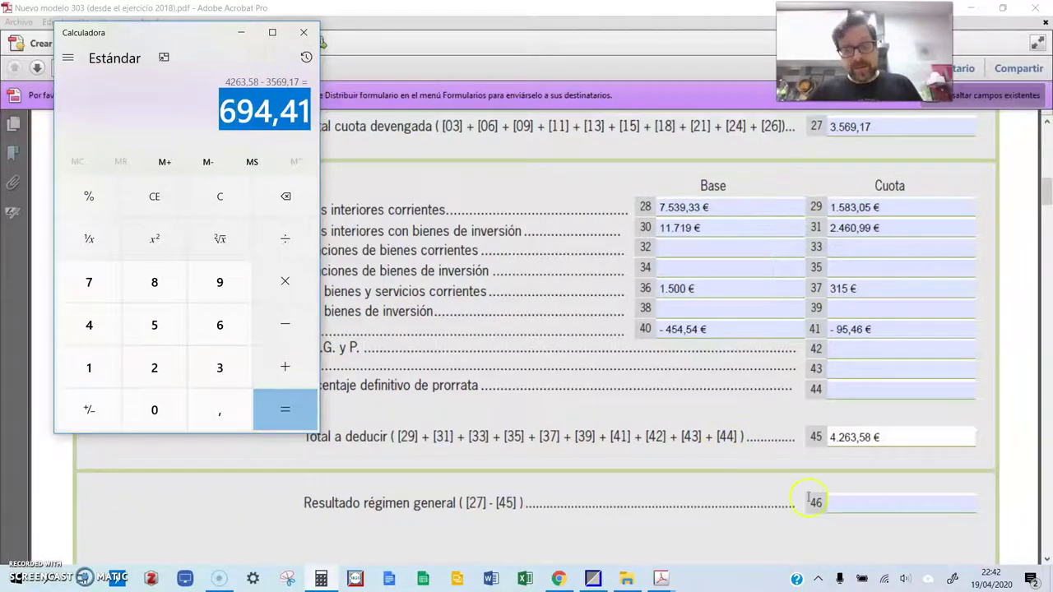
{"action": "left_click", "coordinate": [848, 503]}
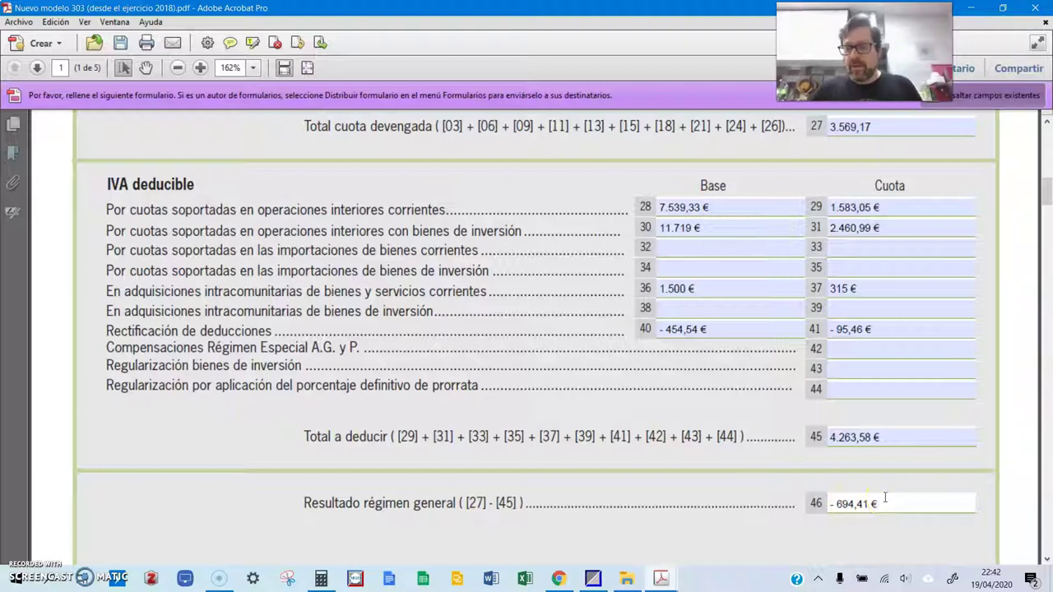
{"action": "left_click", "coordinate": [910, 451]}
- Copy the box 46 amount of - 694,41 € into boxes 64 and 66 of the Resultado section on page 3
{"action": "scroll", "coordinate": [701, 413], "scroll_direction": "up", "scroll_amount": 2}
{"action": "scroll", "coordinate": [717, 402], "scroll_direction": "down", "scroll_amount": 6}
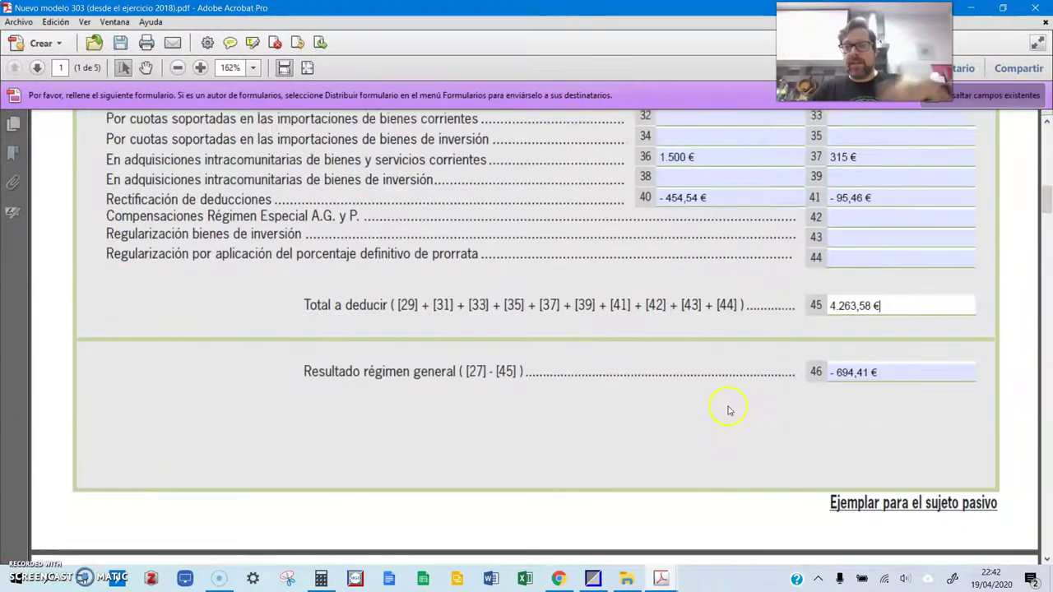
{"action": "scroll", "coordinate": [728, 411], "scroll_direction": "down", "scroll_amount": 2}
{"action": "left_click_drag", "start_coordinate": [878, 323], "coordinate": [783, 311]}
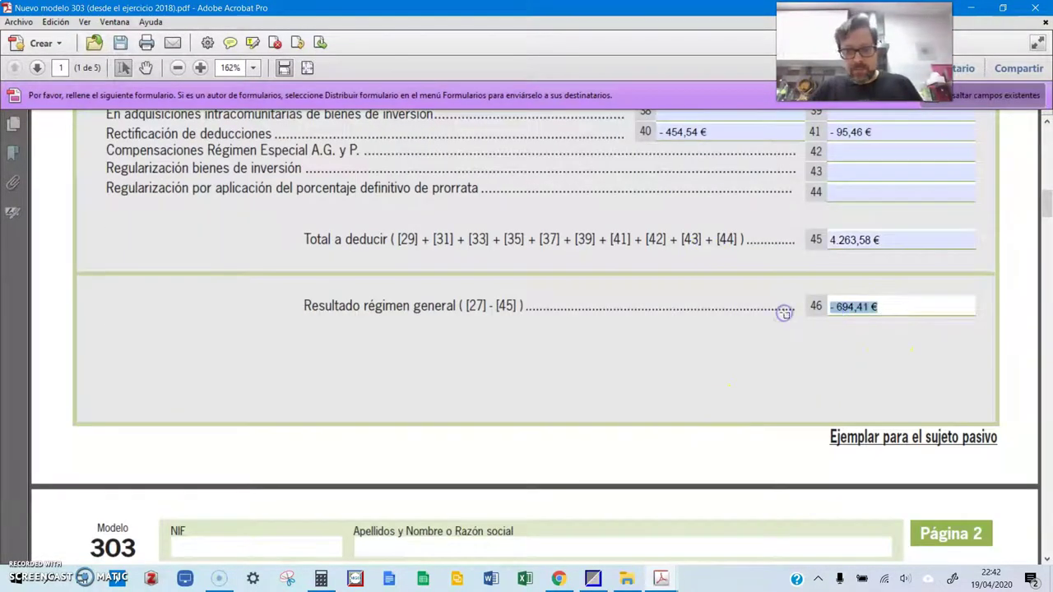
{"action": "scroll", "coordinate": [754, 345], "scroll_direction": "down", "scroll_amount": 10}
{"action": "scroll", "coordinate": [748, 354], "scroll_direction": "down", "scroll_amount": 15}
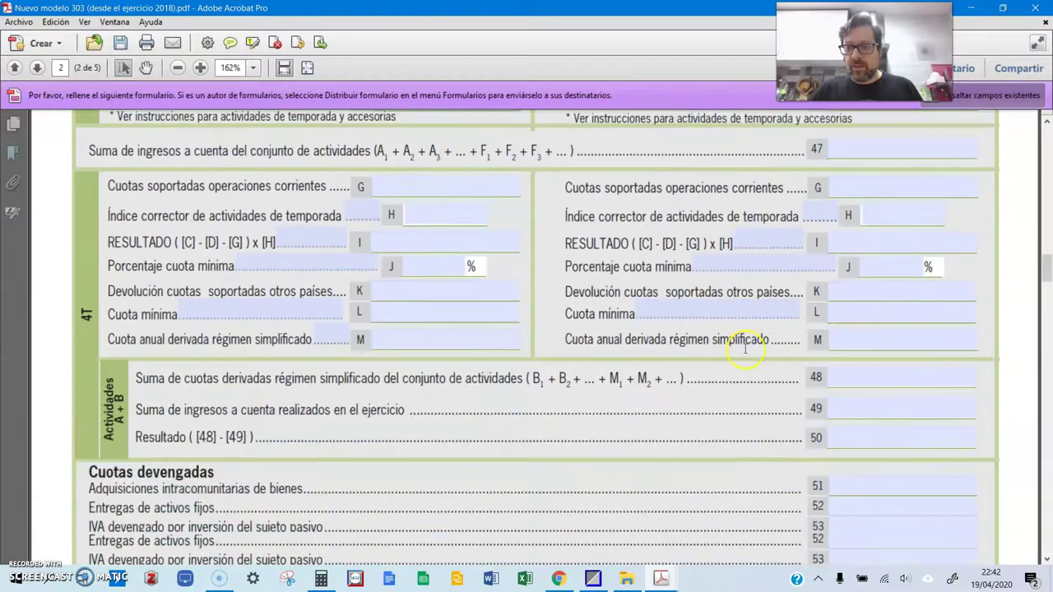
{"action": "scroll", "coordinate": [749, 354], "scroll_direction": "down", "scroll_amount": 4}
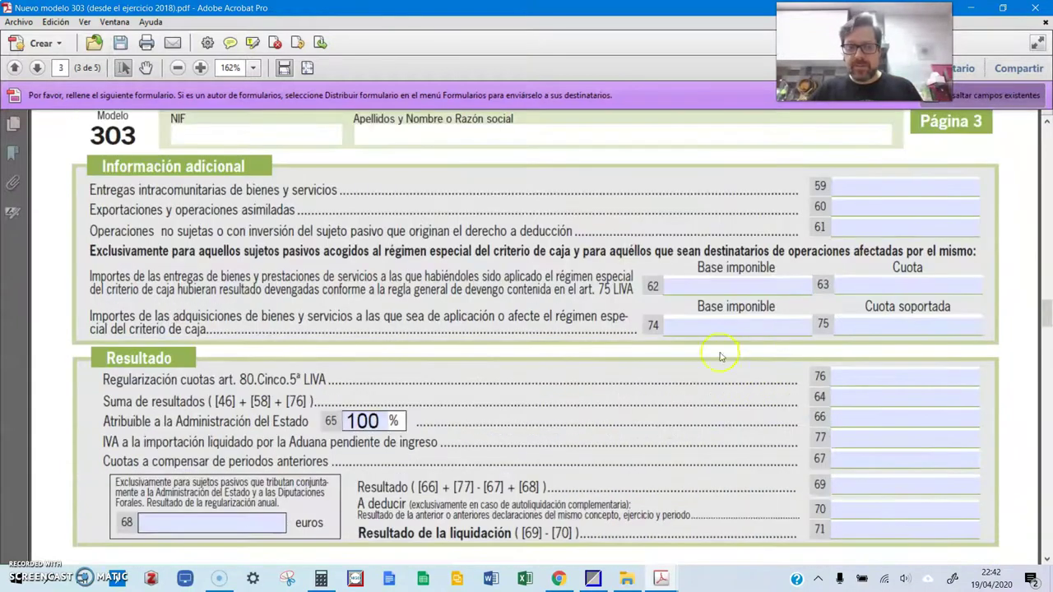
{"action": "left_click", "coordinate": [845, 400]}
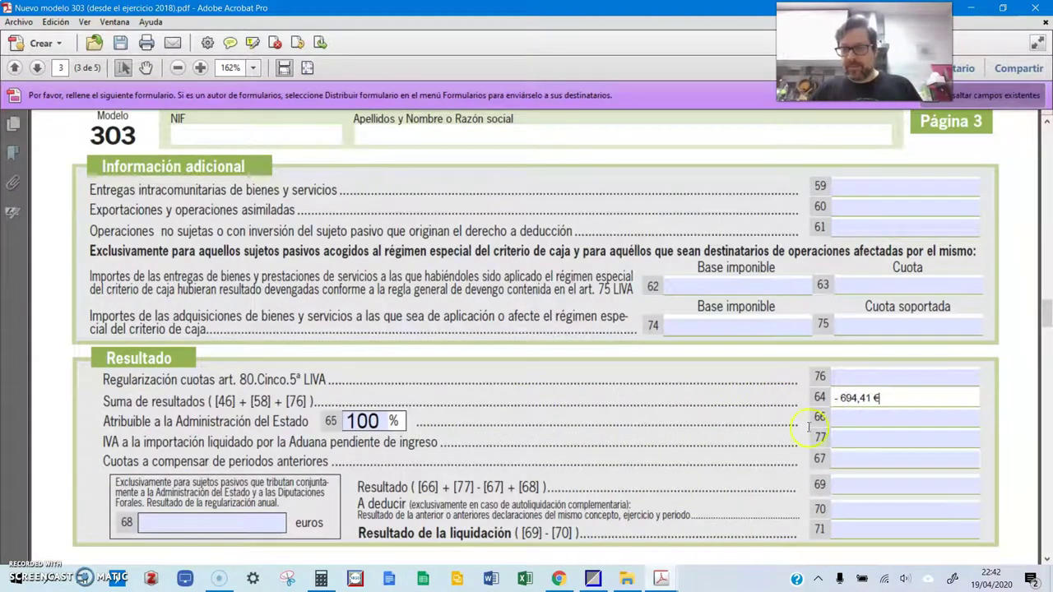
{"action": "left_click", "coordinate": [855, 421]}
- Open the 3T version of the form 303 PDF and check the amount left to compensate on its page 3
{"action": "left_click", "coordinate": [852, 458]}
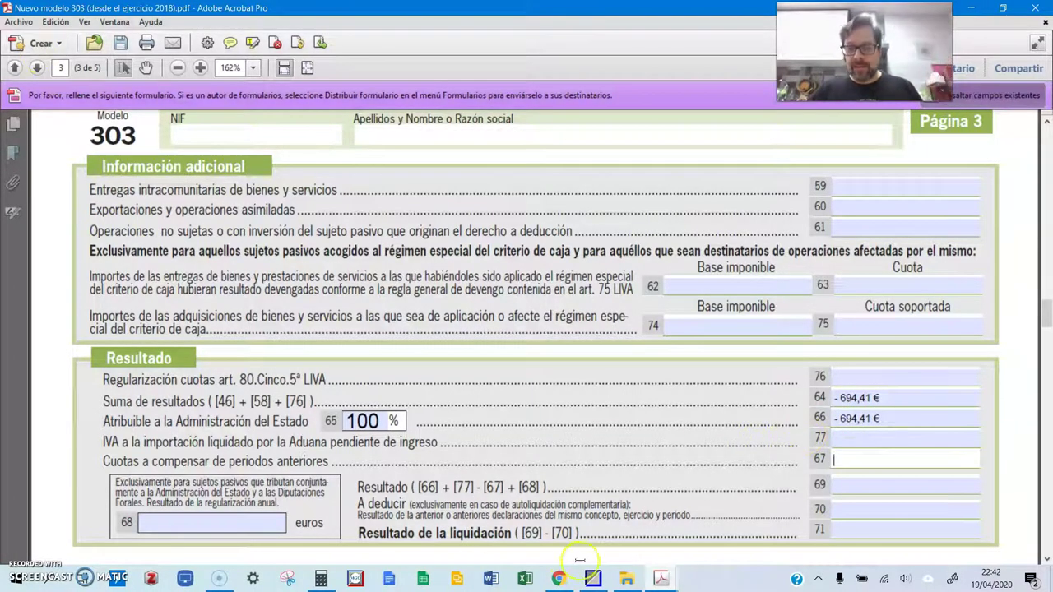
{"action": "left_click", "coordinate": [624, 581]}
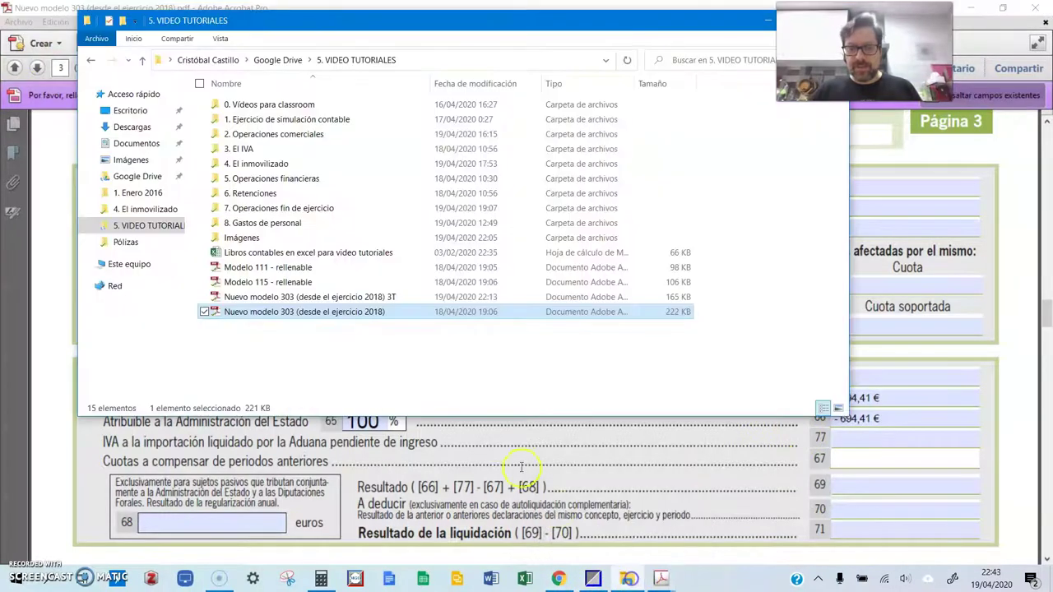
{"action": "left_click", "coordinate": [316, 297]}
{"action": "double_click", "coordinate": [316, 298]}
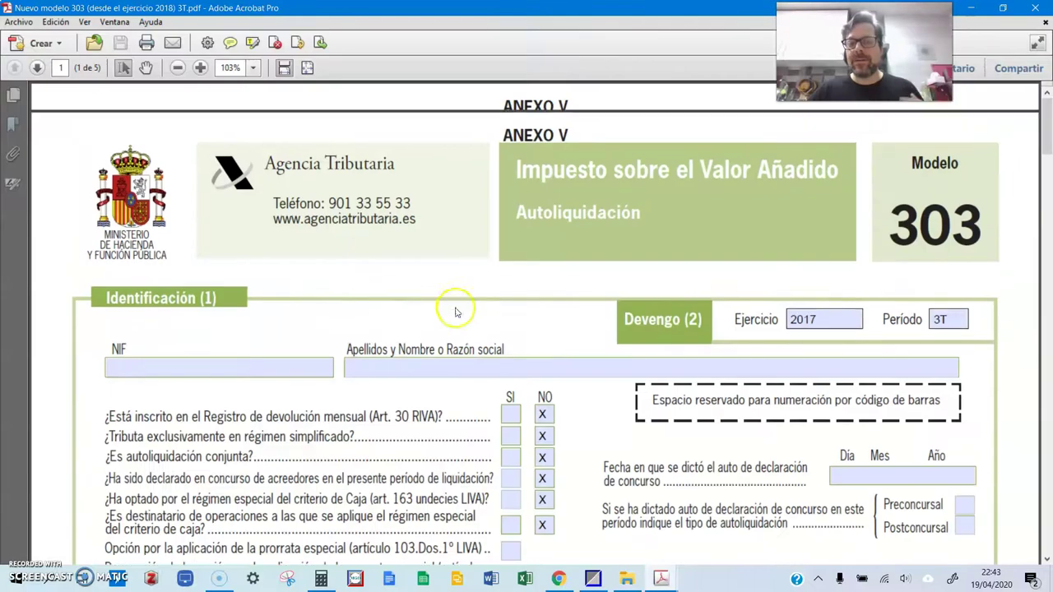
{"action": "scroll", "coordinate": [473, 294], "scroll_direction": "down", "scroll_amount": 15}
{"action": "scroll", "coordinate": [472, 295], "scroll_direction": "down", "scroll_amount": 20}
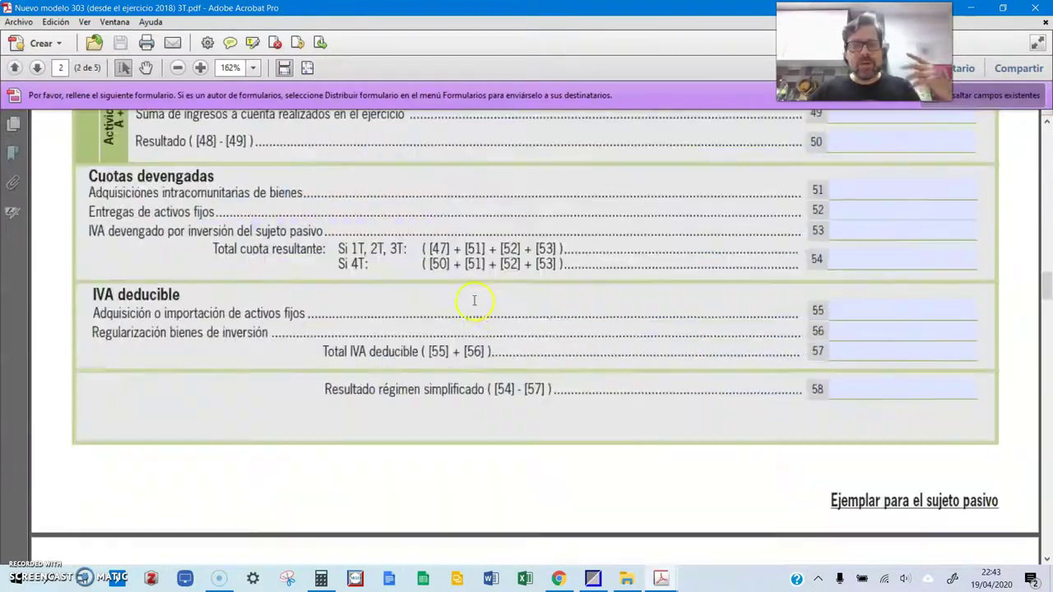
{"action": "scroll", "coordinate": [464, 296], "scroll_direction": "up", "scroll_amount": 2}
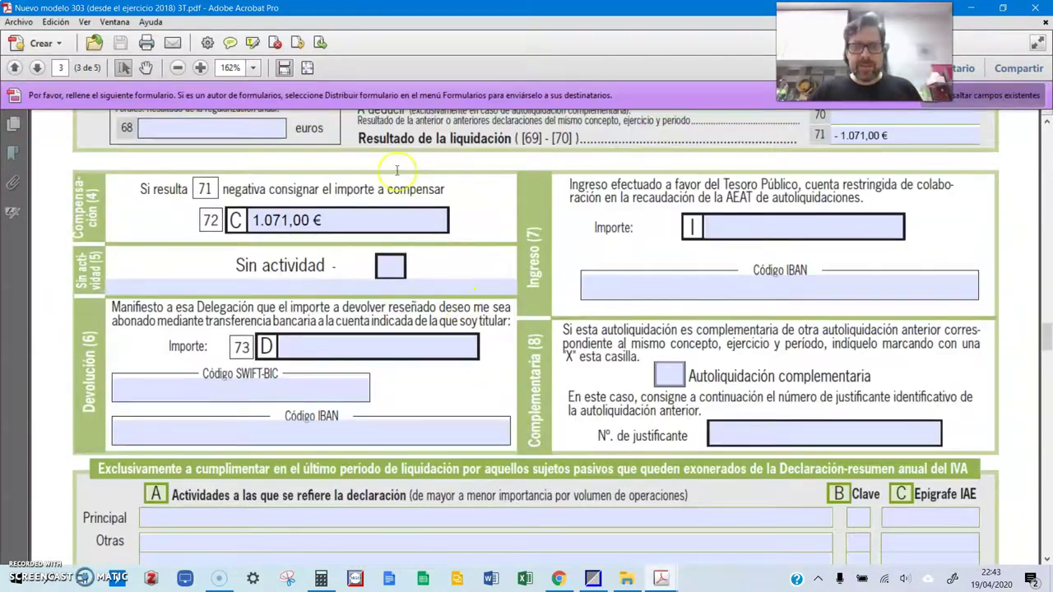
{"action": "scroll", "coordinate": [484, 226], "scroll_direction": "up", "scroll_amount": 2}
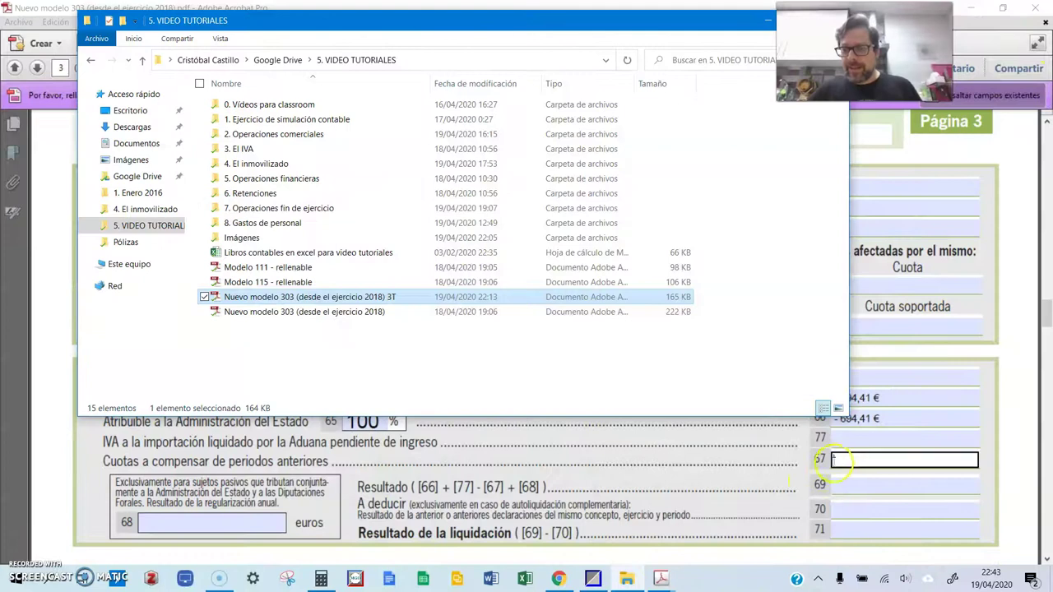
- Back in the current form, enter - 1.071,00 € in box 67, Cuotas a compensar de periodos anteriores
{"action": "left_click", "coordinate": [832, 460]}
{"action": "left_click", "coordinate": [862, 505]}
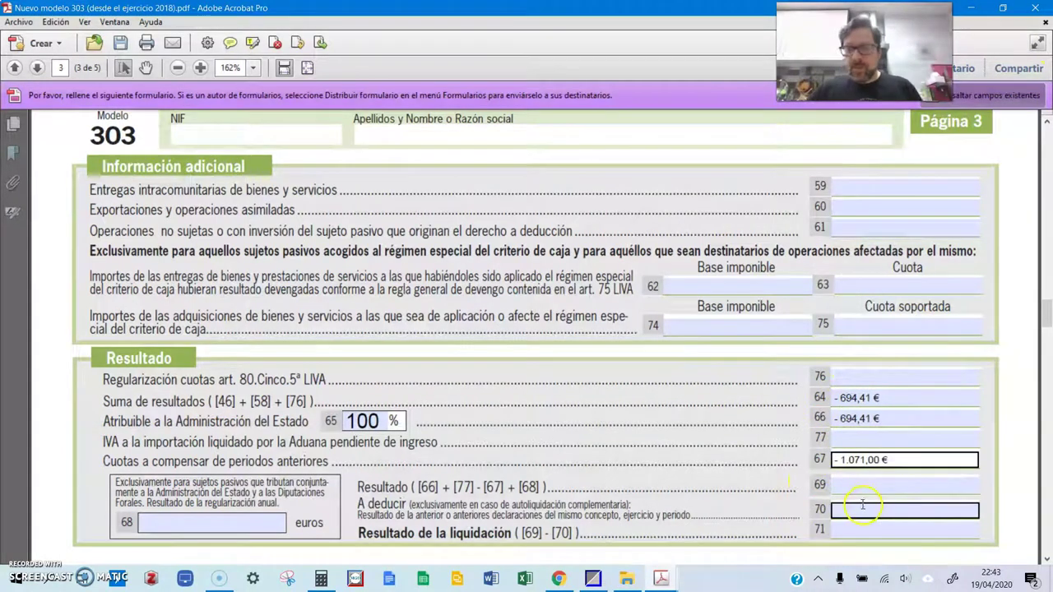
{"action": "left_click", "coordinate": [860, 461]}
- Work out the box 69 result in the calculator by adding 1071 to the 694,41 already there
{"action": "left_click", "coordinate": [854, 492]}
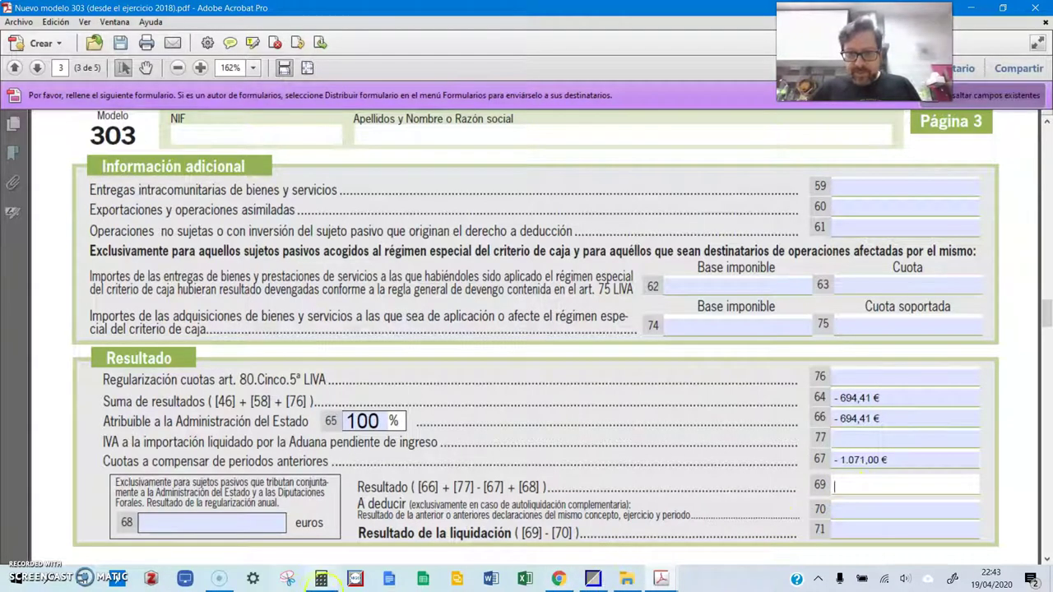
{"action": "left_click", "coordinate": [321, 578]}
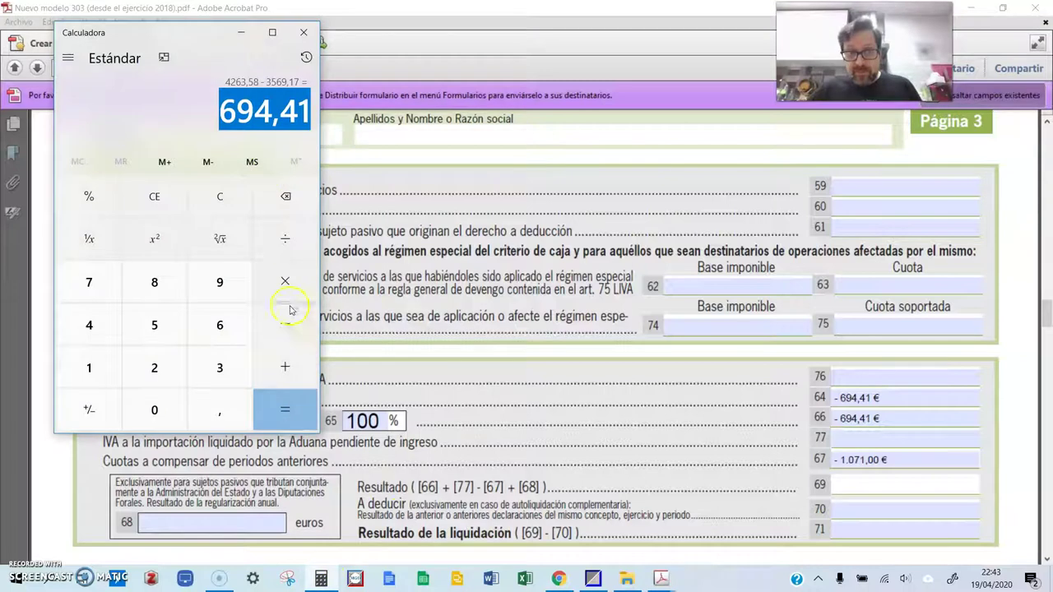
{"action": "left_click", "coordinate": [285, 367]}
{"action": "left_click", "coordinate": [115, 377]}
{"action": "left_click", "coordinate": [136, 405]}
{"action": "left_click", "coordinate": [89, 282]}
{"action": "left_click", "coordinate": [88, 368]}
{"action": "left_click", "coordinate": [281, 409]}
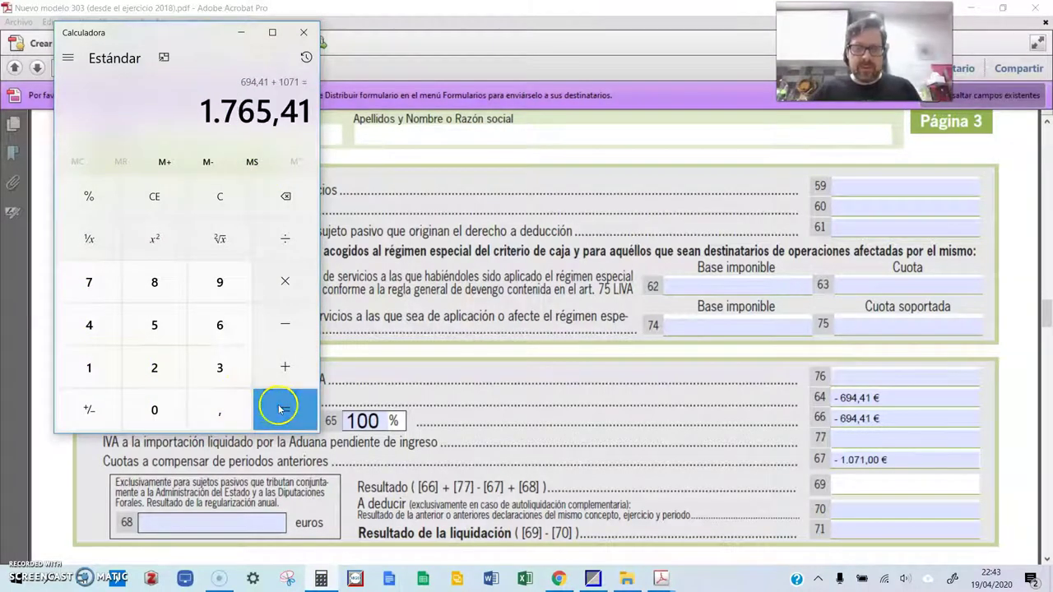
- Copy the calculated sum into box 69, Resultado, as the negative amount - 1.765,41
{"action": "left_click_drag", "start_coordinate": [204, 115], "coordinate": [322, 99]}
{"action": "key", "text": "ctrl+c"}
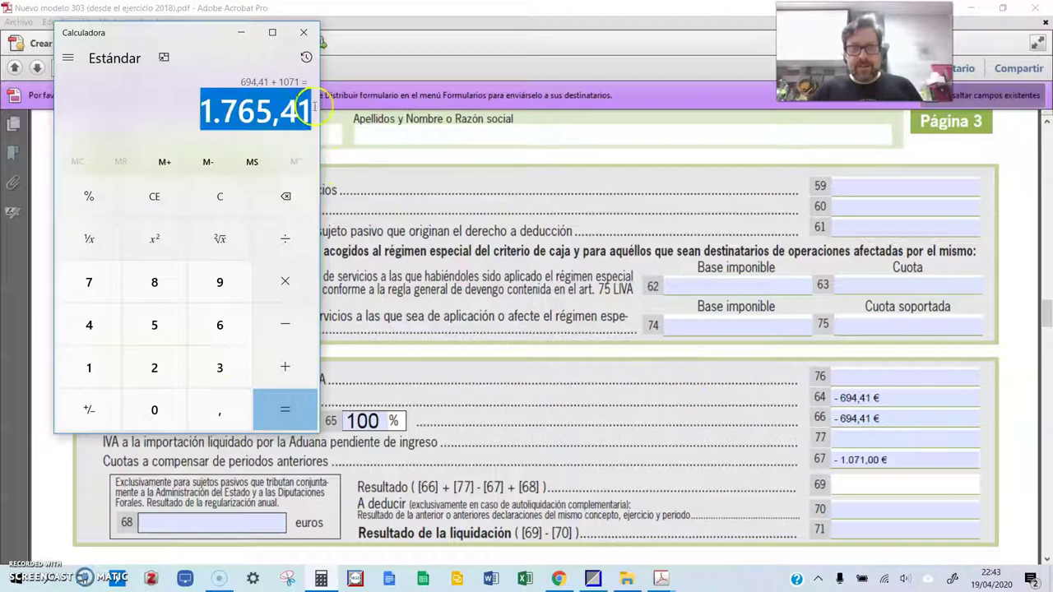
{"action": "left_click", "coordinate": [848, 484]}
{"action": "type", "text": "-"}
{"action": "key", "text": "ctrl+v"}
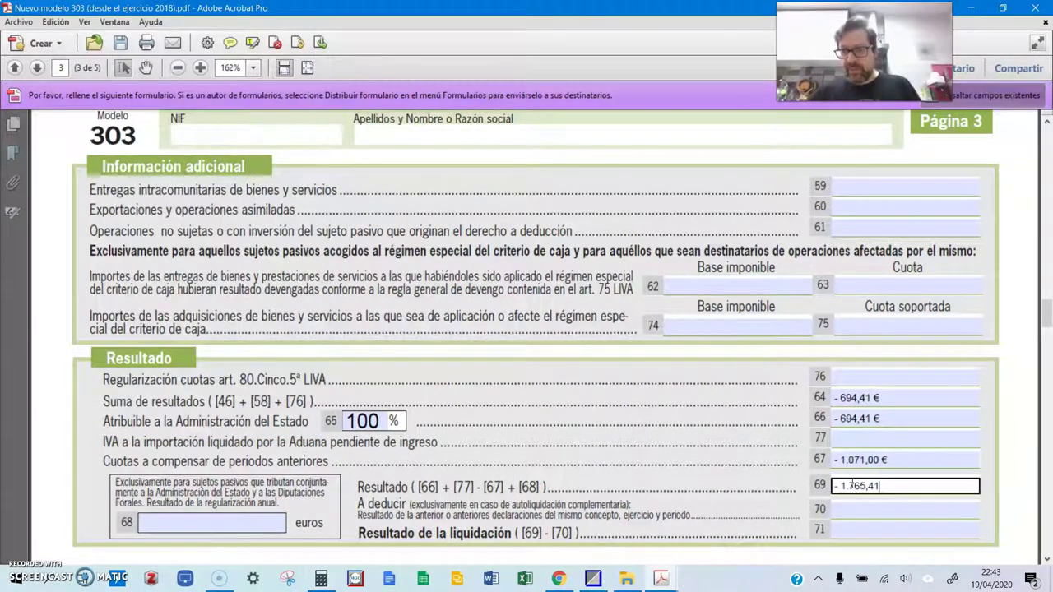
- Copy the box 69 amount into box 71, Resultado de la liquidación, and complete both as - 1.765,41 €
{"action": "left_click", "coordinate": [822, 528]}
{"action": "left_click", "coordinate": [852, 512]}
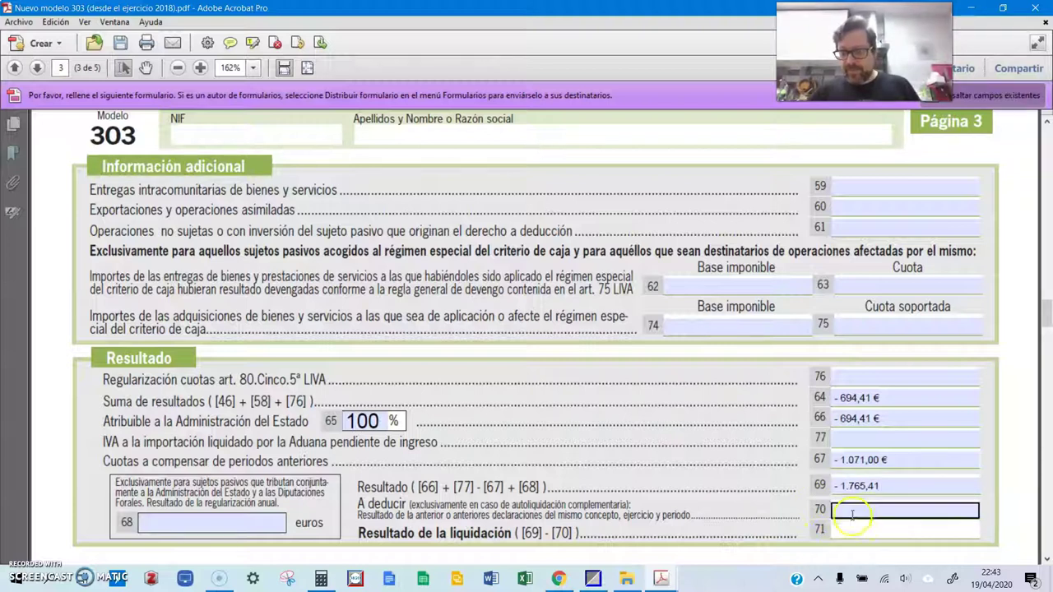
{"action": "left_click_drag", "start_coordinate": [910, 487], "coordinate": [781, 487]}
{"action": "key", "text": "ctrl+c"}
{"action": "left_click", "coordinate": [885, 531]}
{"action": "key", "text": "ctrl+v"}
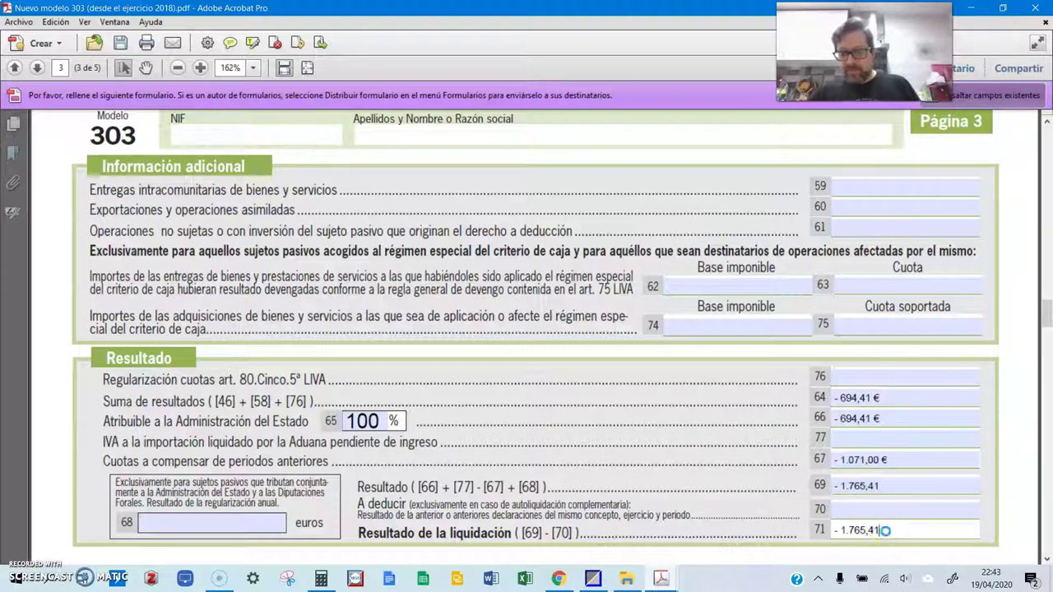
{"action": "left_click", "coordinate": [889, 487]}
{"action": "key", "text": "Return"}
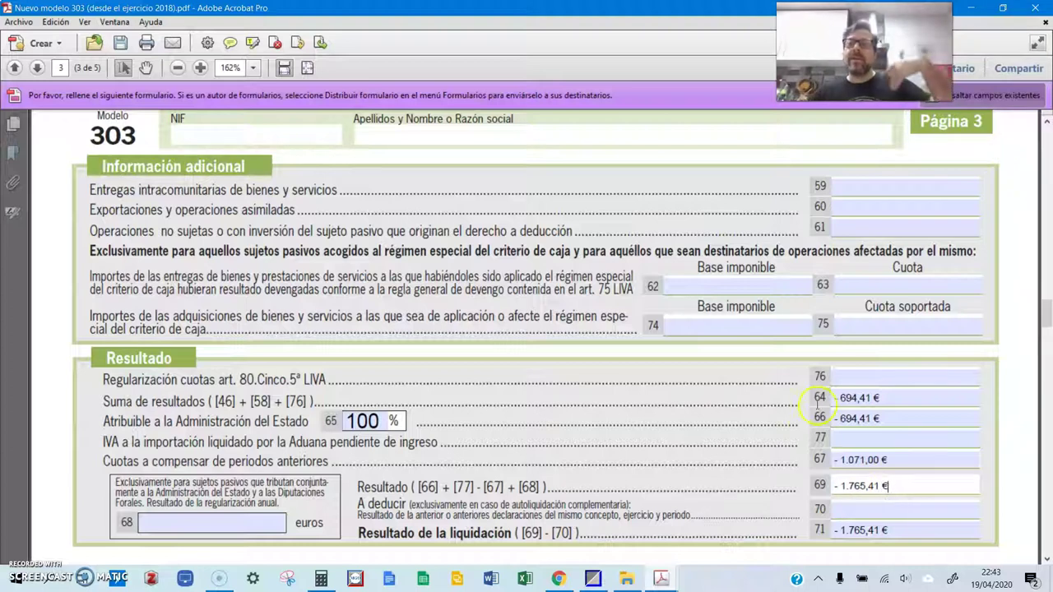
- Copy the box 71 amount without its minus sign into box 73 of the Devolución section as 1.765,41 €
{"action": "scroll", "coordinate": [817, 403], "scroll_direction": "down", "scroll_amount": 4}
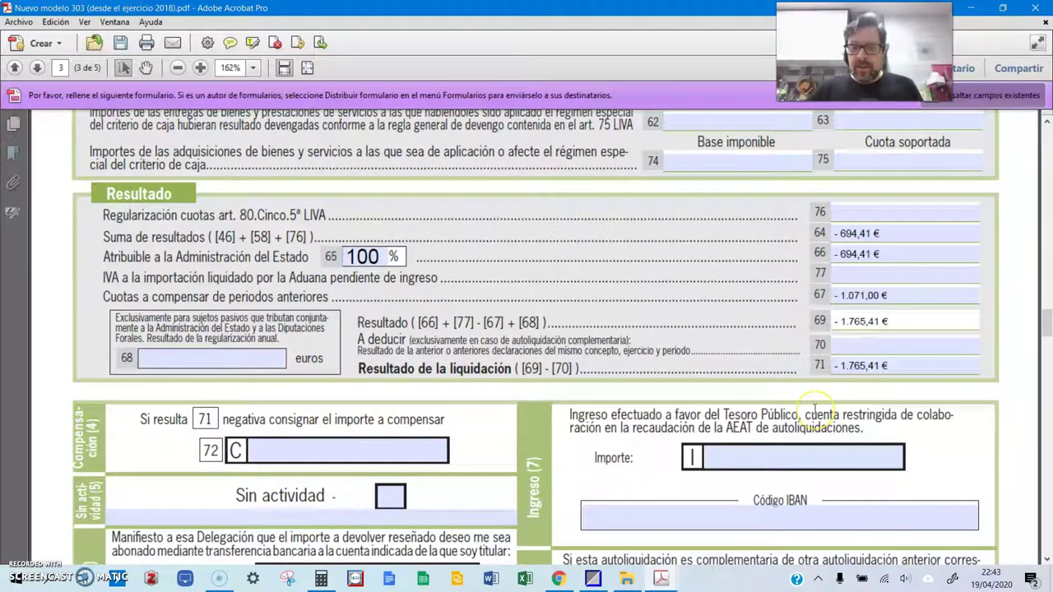
{"action": "scroll", "coordinate": [815, 409], "scroll_direction": "down", "scroll_amount": 2}
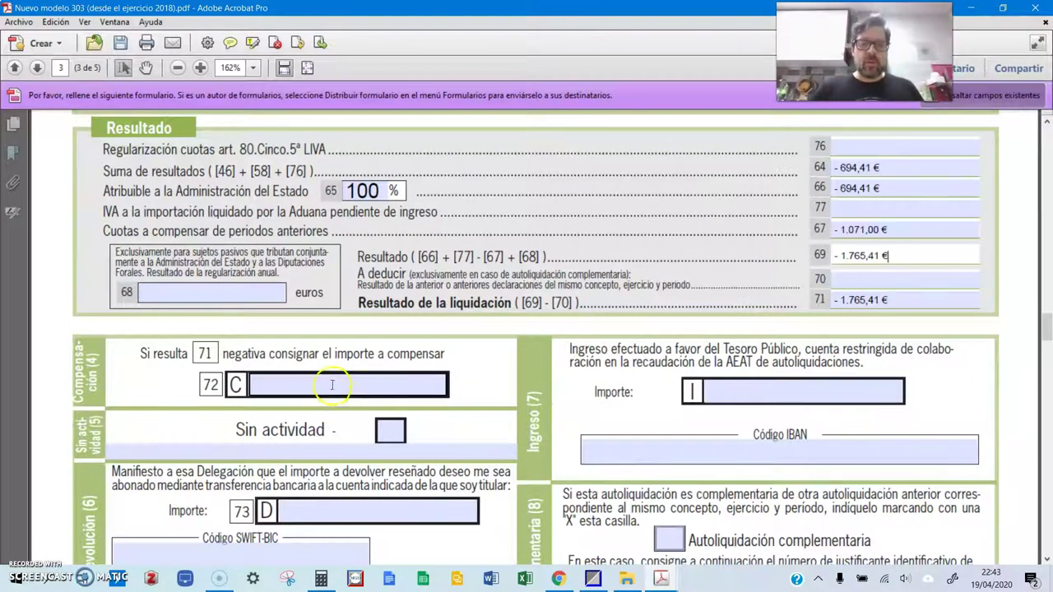
{"action": "left_click", "coordinate": [331, 517]}
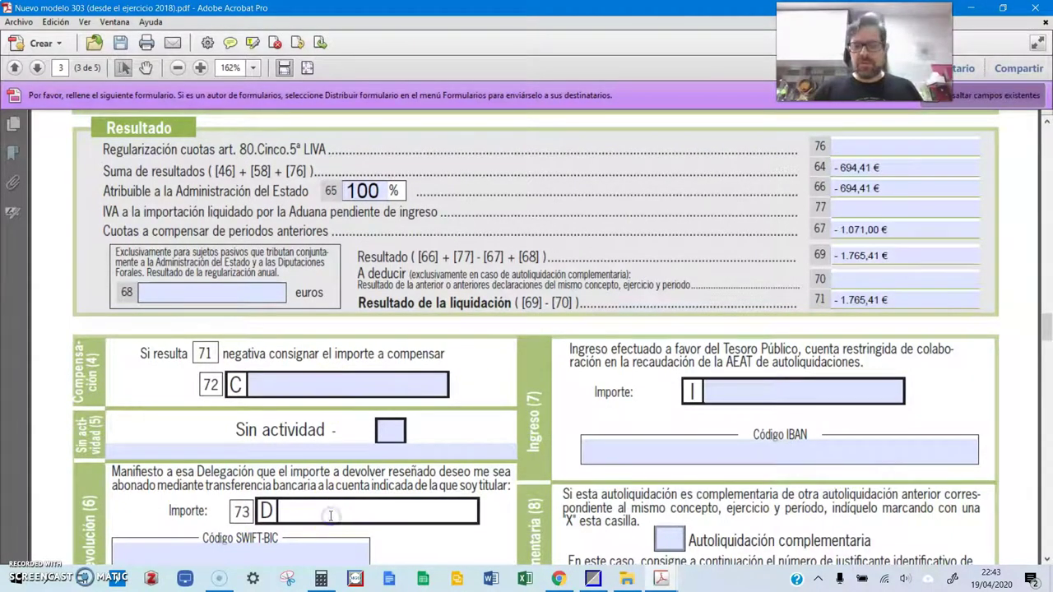
{"action": "left_click_drag", "start_coordinate": [887, 300], "coordinate": [844, 300]}
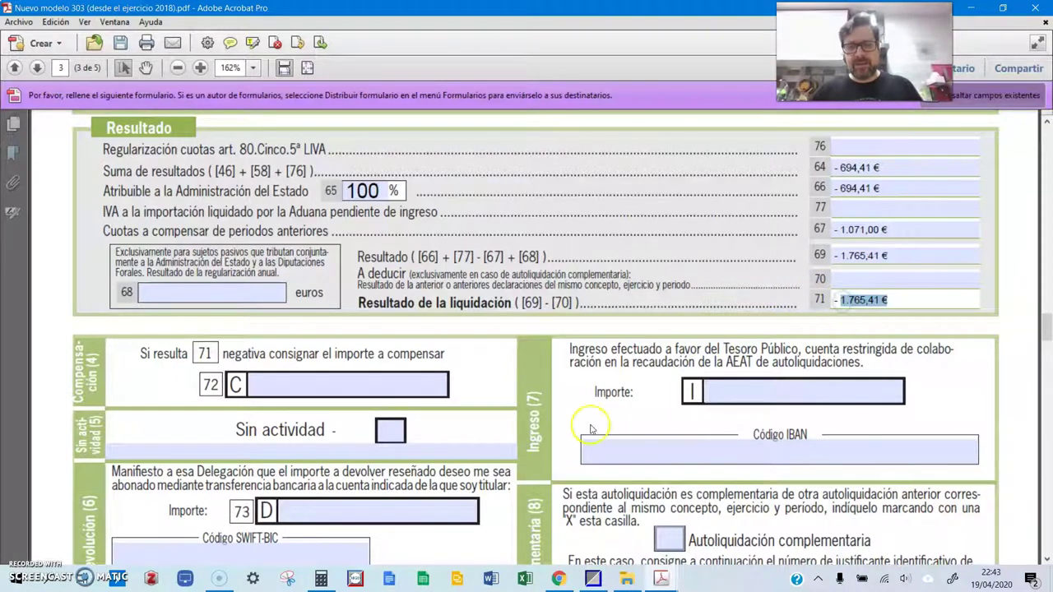
{"action": "left_click", "coordinate": [431, 513]}
{"action": "key", "text": "ctrl+v"}
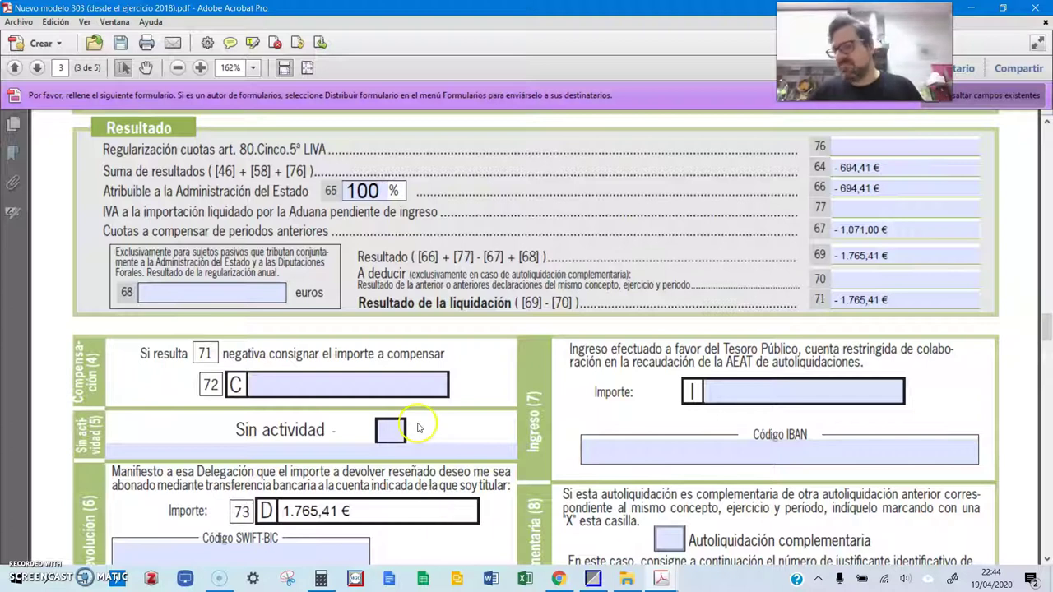
{"action": "left_click", "coordinate": [253, 304]}
{"action": "left_click", "coordinate": [329, 380]}
{"action": "scroll", "coordinate": [329, 376], "scroll_direction": "down", "scroll_amount": 1}
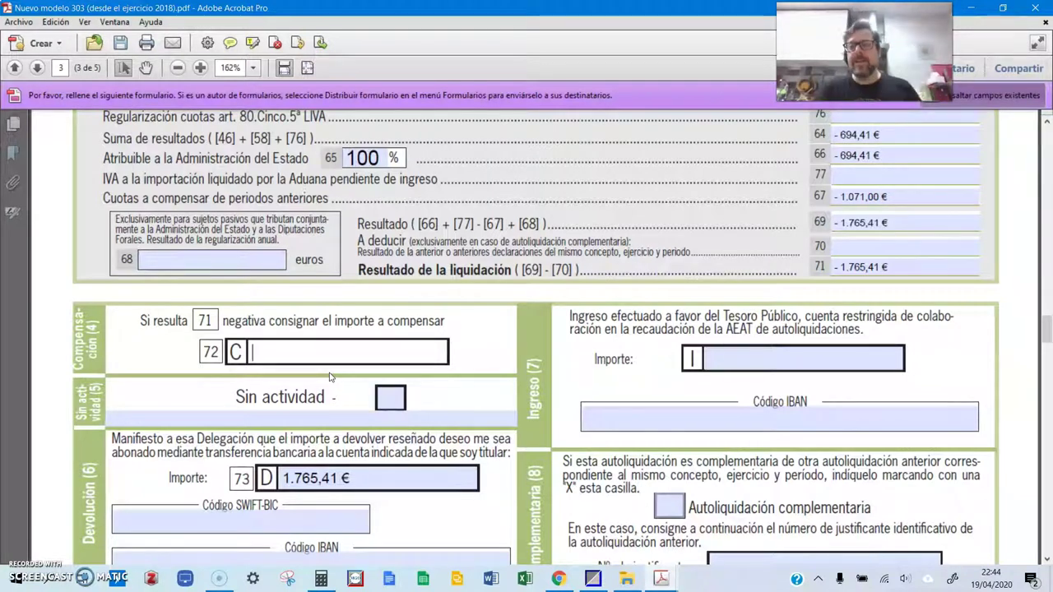
- Save the filled form as a copy named "Nuevo modelo 303 (desde el ejercicio 2018) 4T" in the 5. VIDEO TUTORIALES folder
{"action": "left_click", "coordinate": [18, 21]}
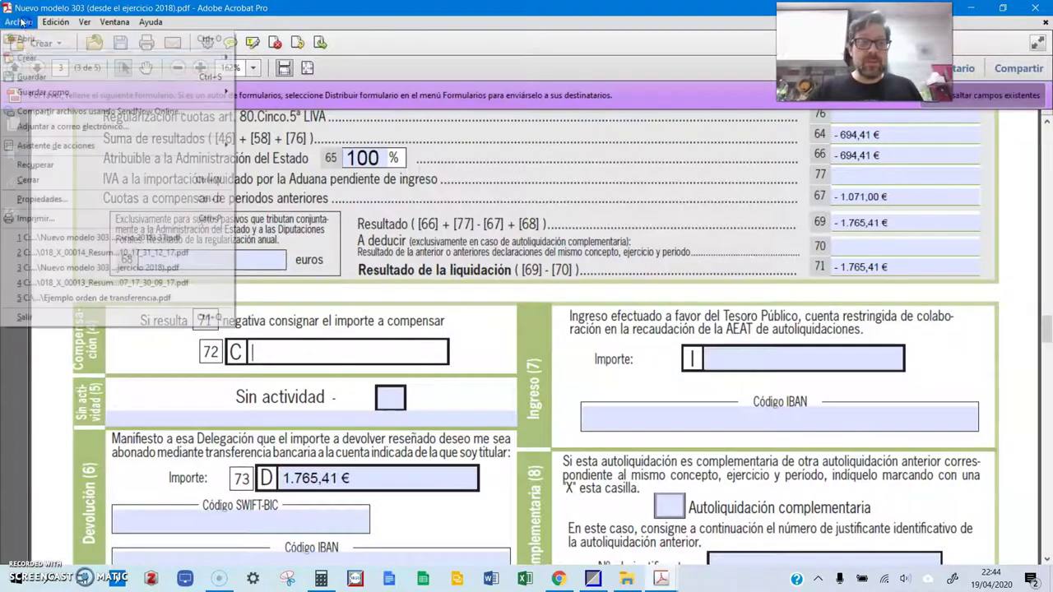
{"action": "left_click", "coordinate": [43, 92]}
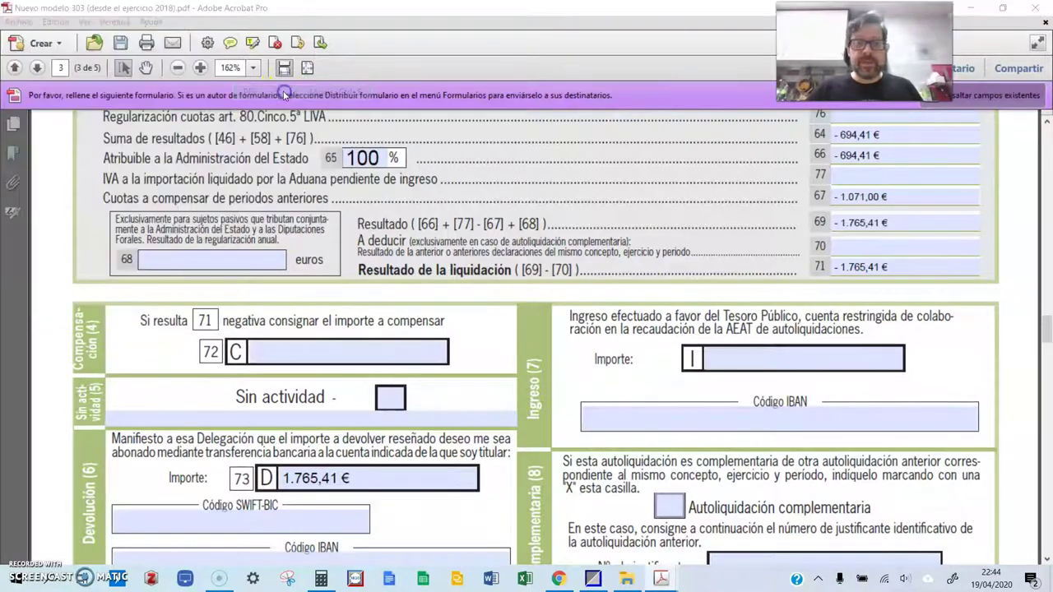
{"action": "left_click", "coordinate": [547, 392]}
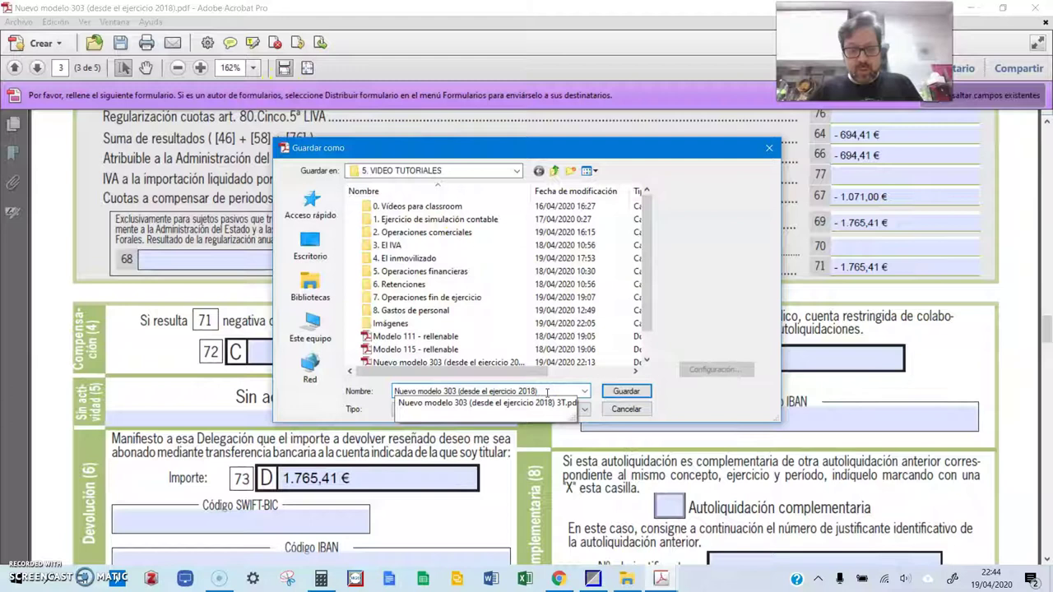
{"action": "type", "text": "4T"}
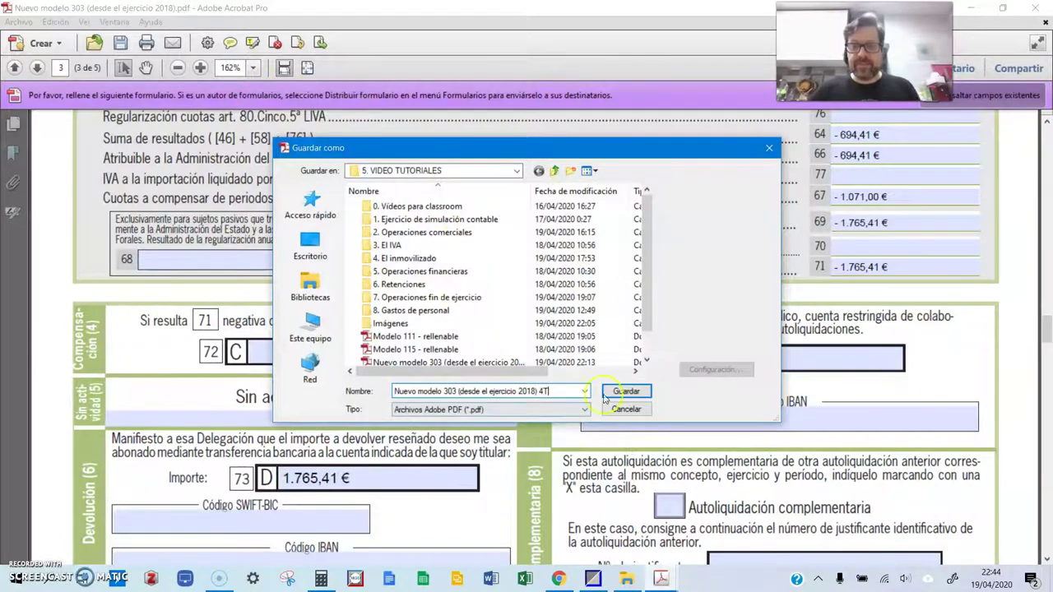
{"action": "left_click", "coordinate": [624, 391]}
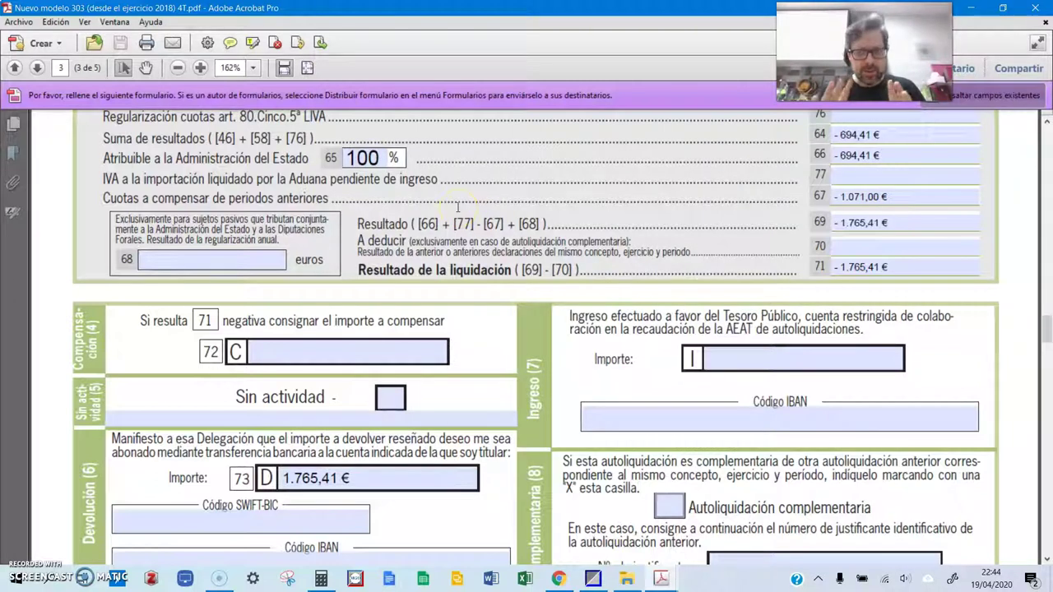
- Switch to Gestión MGD, open the Diario and locate the account 4700000 line in the REGUL. IVA 4 TRIM/2017 entry
{"action": "left_click", "coordinate": [592, 578]}
{"action": "left_click", "coordinate": [269, 124]}
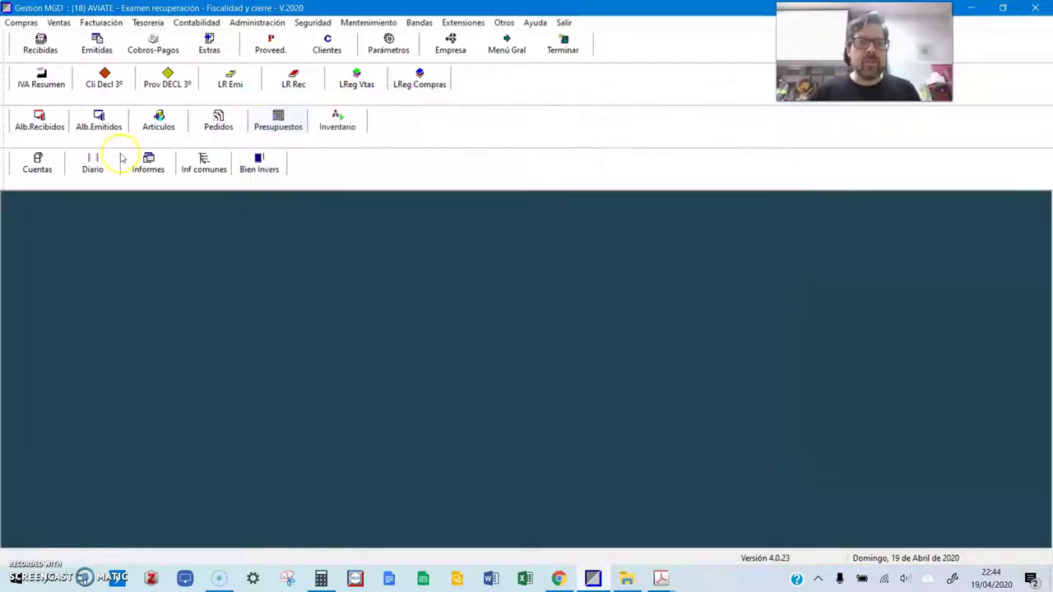
{"action": "left_click", "coordinate": [93, 162]}
{"action": "left_click", "coordinate": [799, 206]}
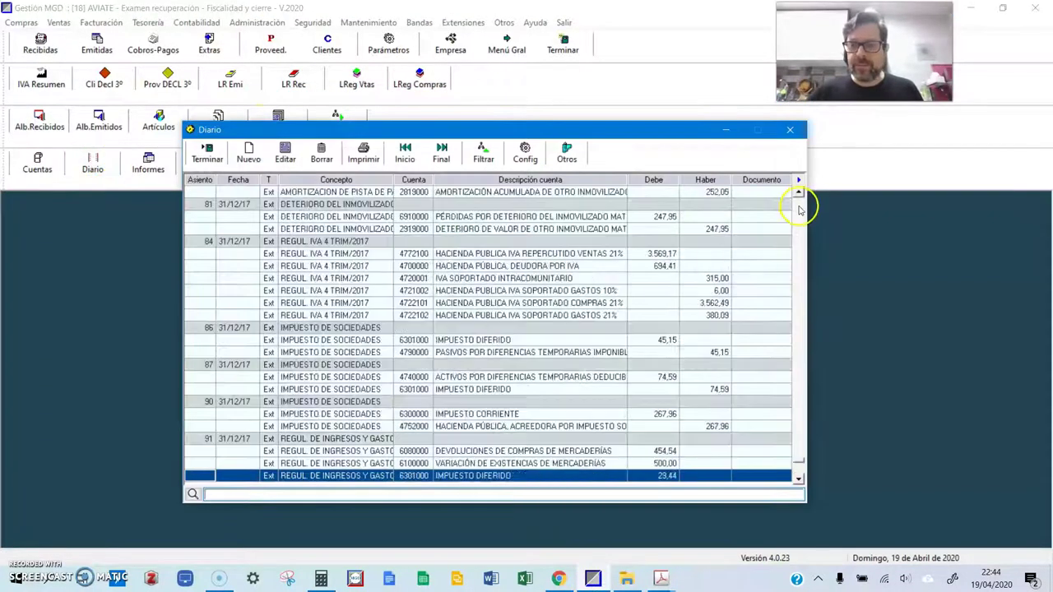
{"action": "scroll", "coordinate": [587, 259], "scroll_direction": "down", "scroll_amount": 10}
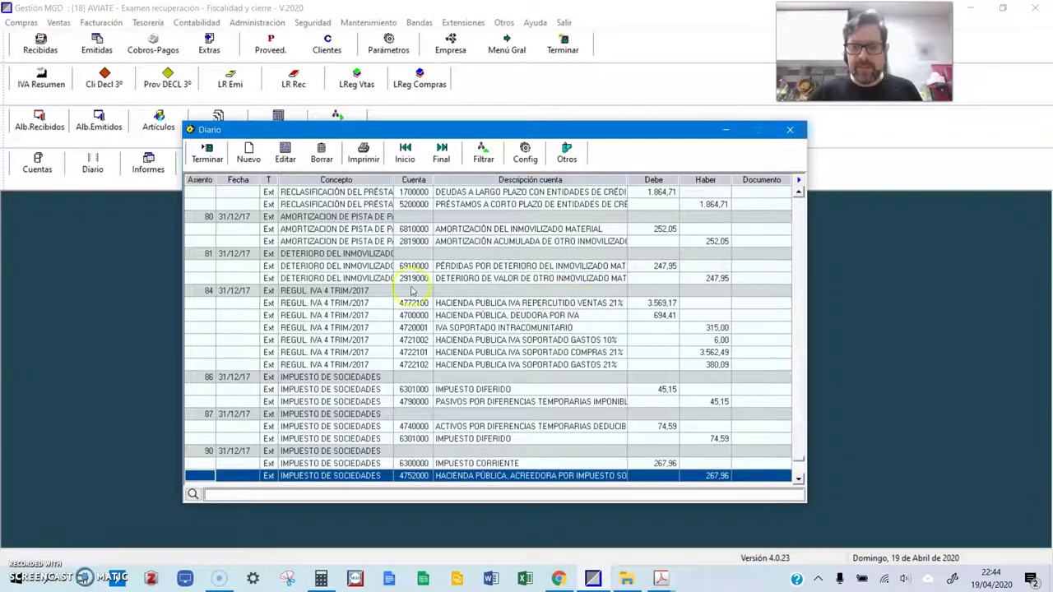
{"action": "left_click", "coordinate": [417, 290]}
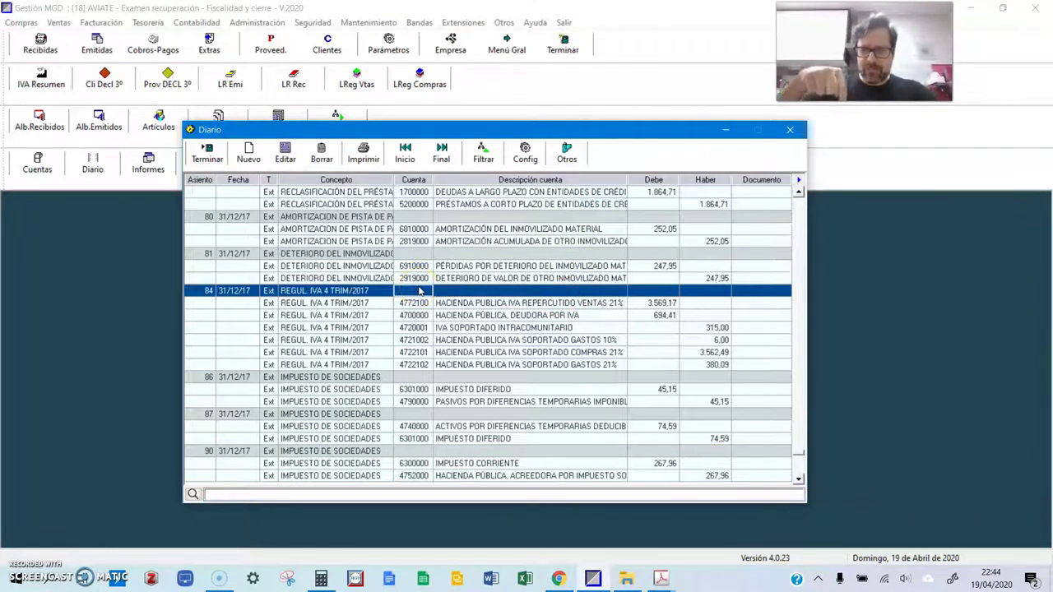
{"action": "left_click", "coordinate": [431, 294]}
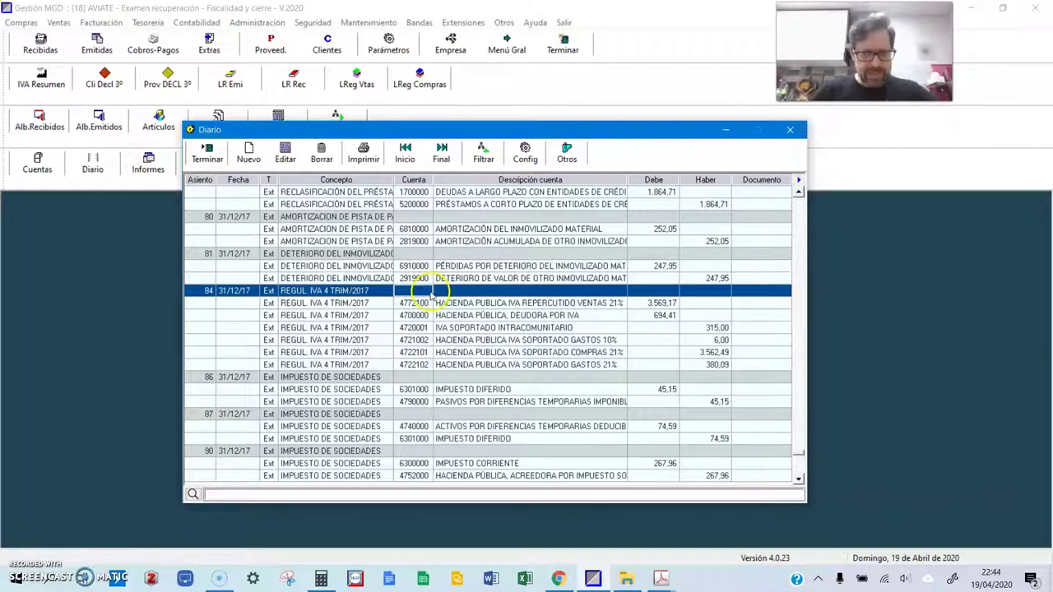
{"action": "left_click", "coordinate": [666, 314]}
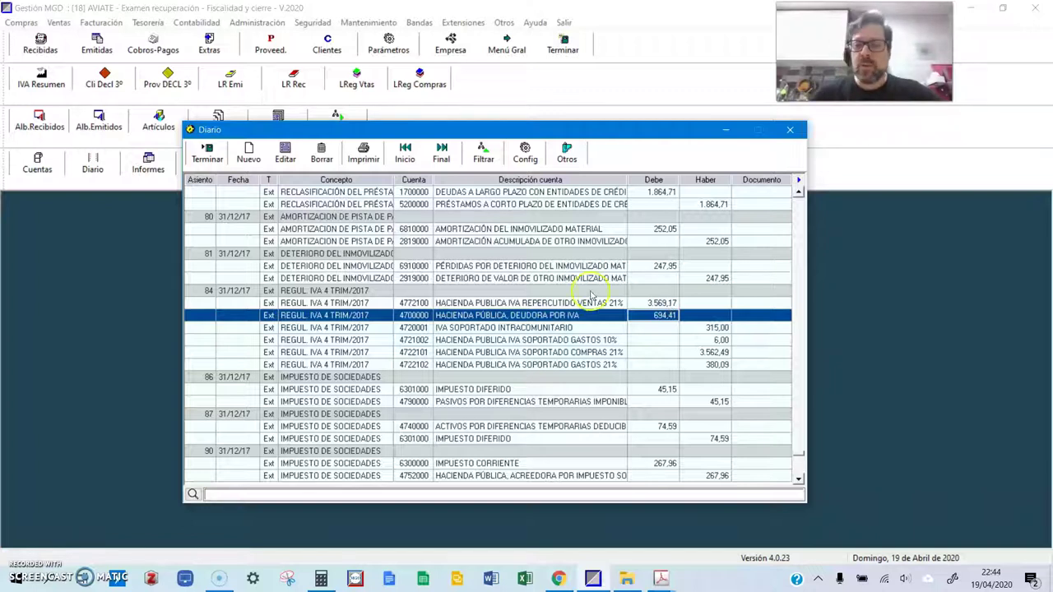
- Switch to the 3T form in Acrobat, check its Resultado section and close that document
{"action": "mouse_move", "coordinate": [662, 580]}
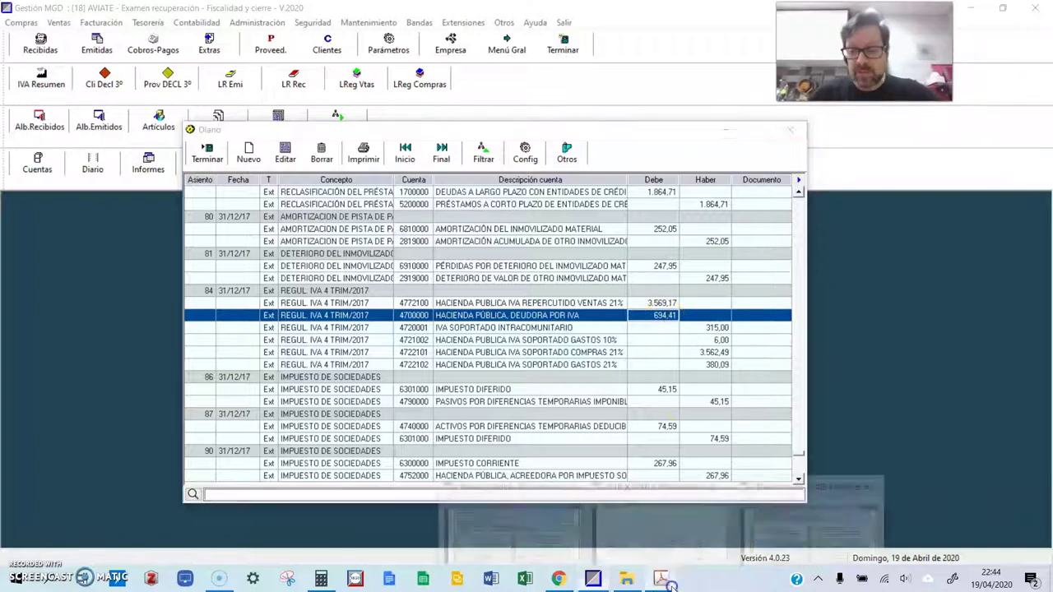
{"action": "left_click", "coordinate": [830, 519]}
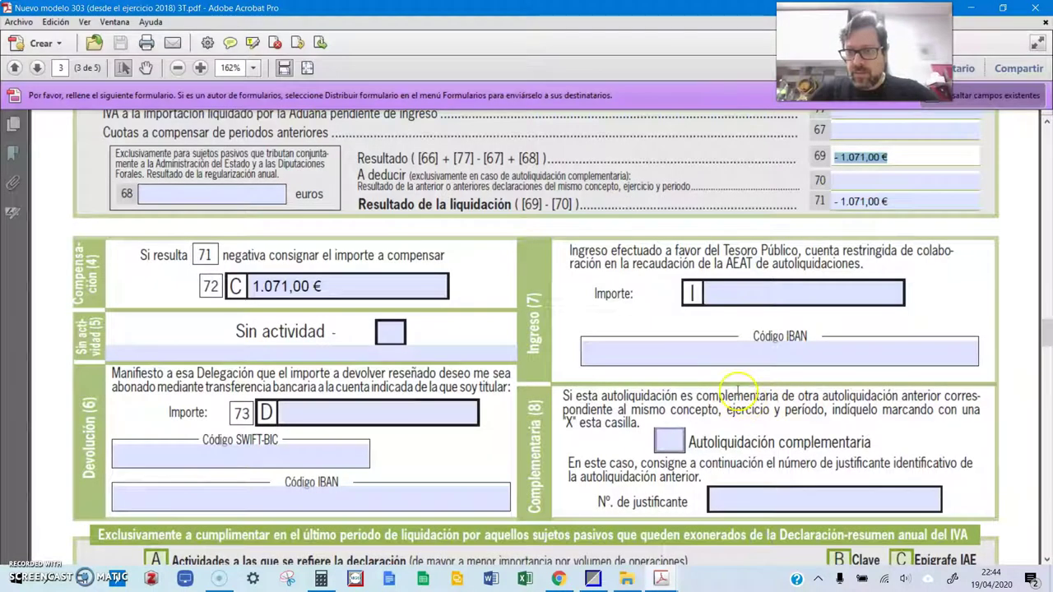
{"action": "scroll", "coordinate": [741, 374], "scroll_direction": "up", "scroll_amount": 3}
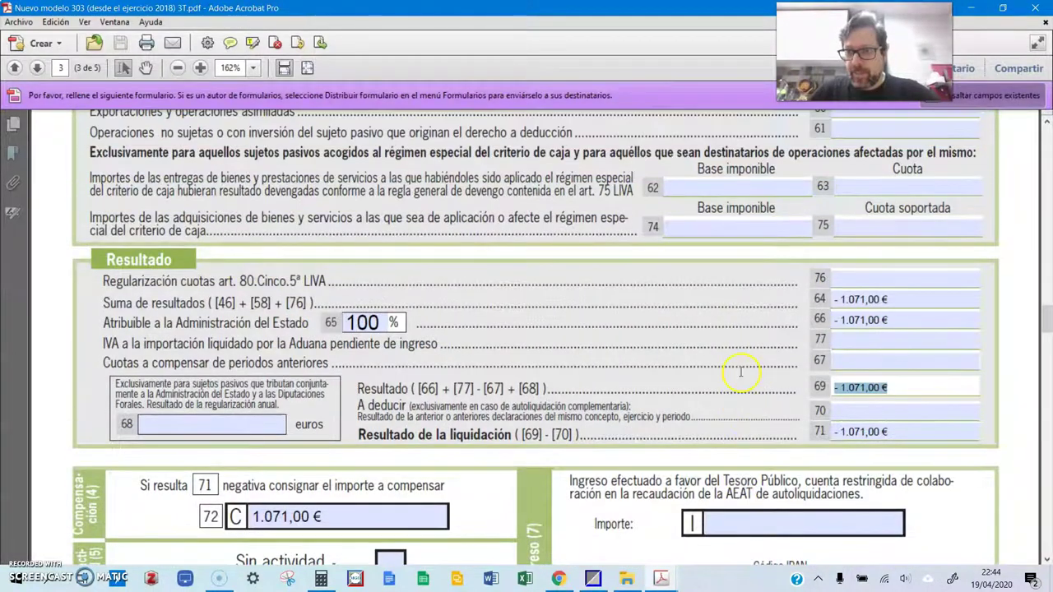
{"action": "left_click", "coordinate": [1036, 8]}
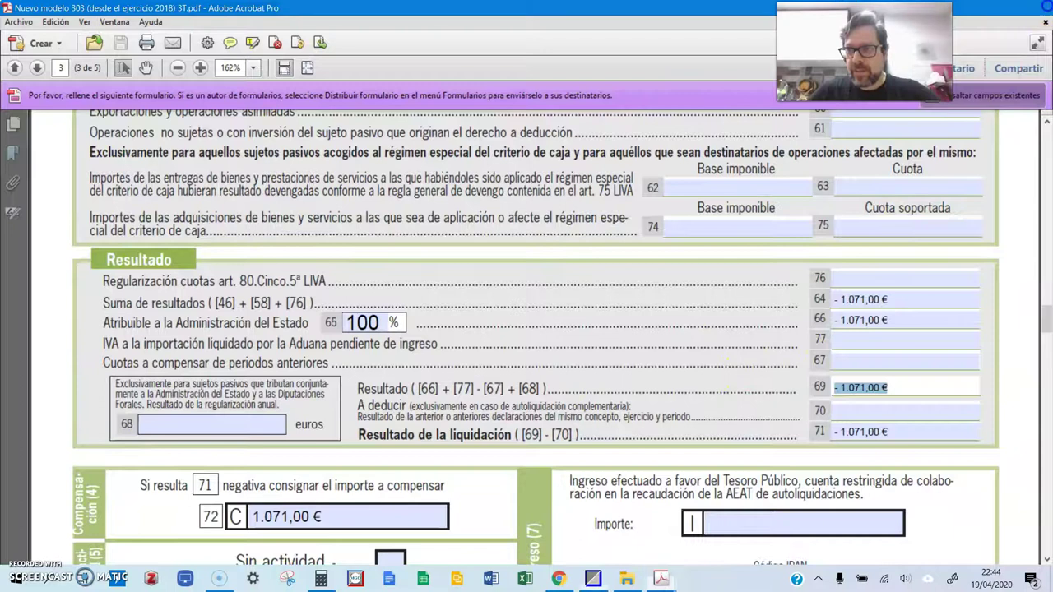
- Bring up the 4T form and select the box 66 amount to compare it with the journal entry
{"action": "mouse_move", "coordinate": [670, 577]}
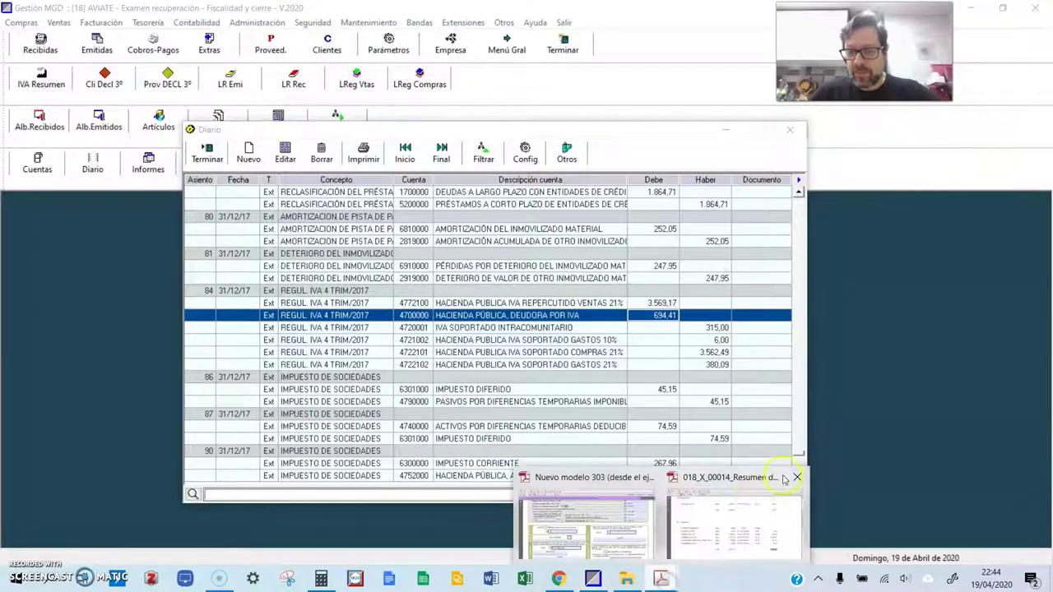
{"action": "left_click", "coordinate": [683, 526]}
{"action": "scroll", "coordinate": [778, 345], "scroll_direction": "up", "scroll_amount": 1}
{"action": "left_click", "coordinate": [847, 222]}
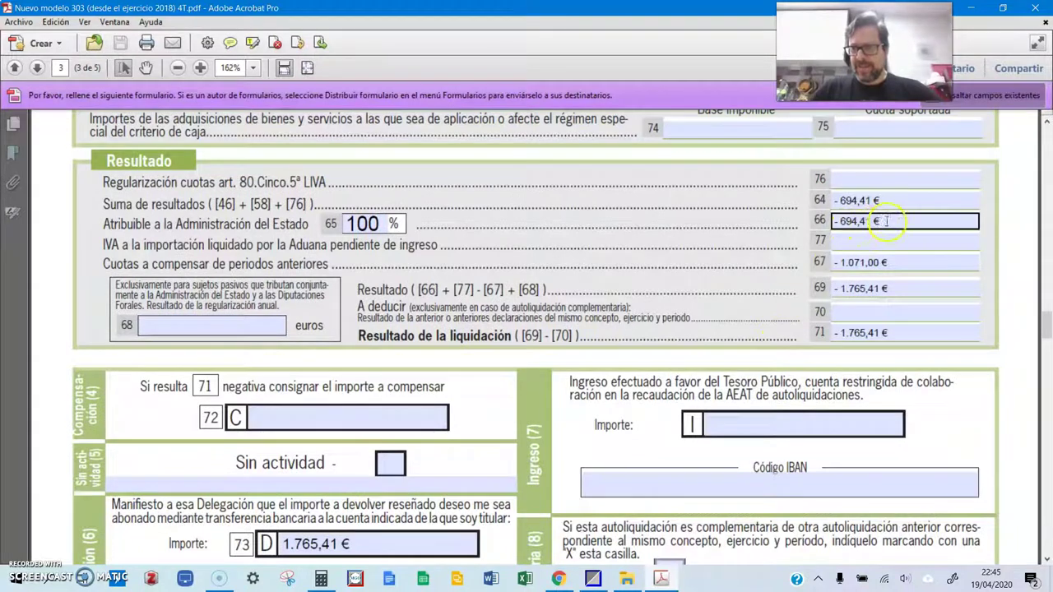
{"action": "triple_click", "coordinate": [886, 220]}
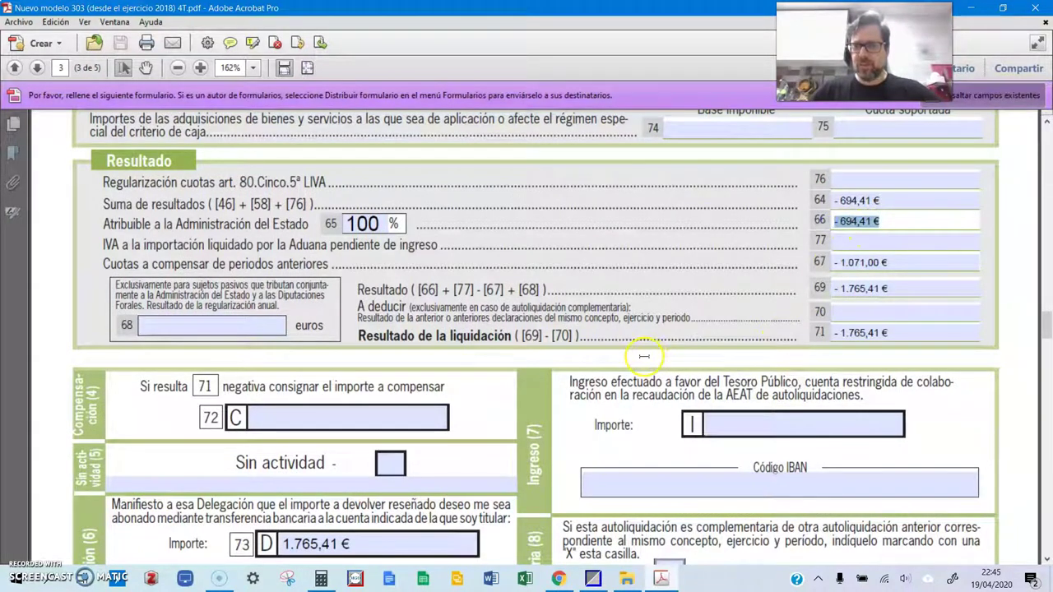
- Return to Gestión MGD, close the Diario and check the 4th-quarter balance in the Mayor of account 4700000, Hacienda Pública, deudora por IVA
{"action": "left_click", "coordinate": [584, 581]}
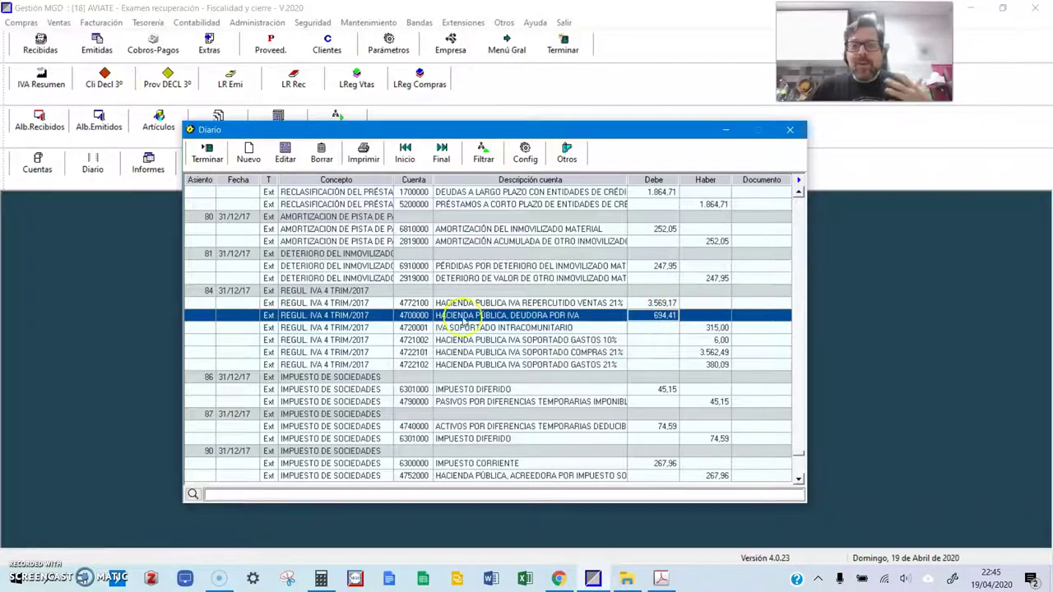
{"action": "left_click", "coordinate": [208, 153]}
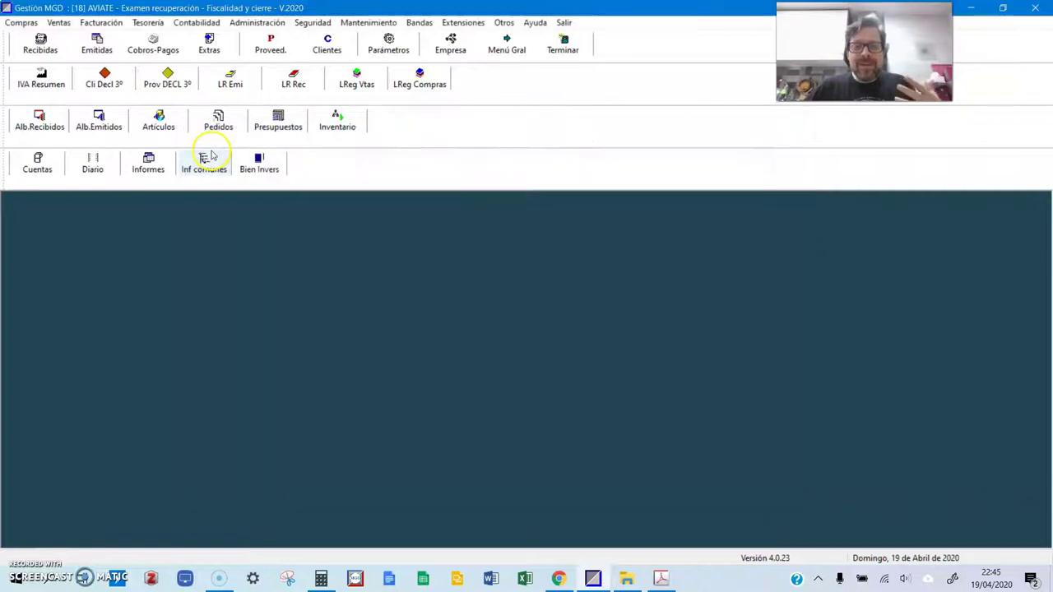
{"action": "left_click", "coordinate": [235, 23]}
{"action": "mouse_move", "coordinate": [198, 23]}
{"action": "mouse_move", "coordinate": [276, 82]}
{"action": "left_click", "coordinate": [357, 79]}
{"action": "type", "text": "4"}
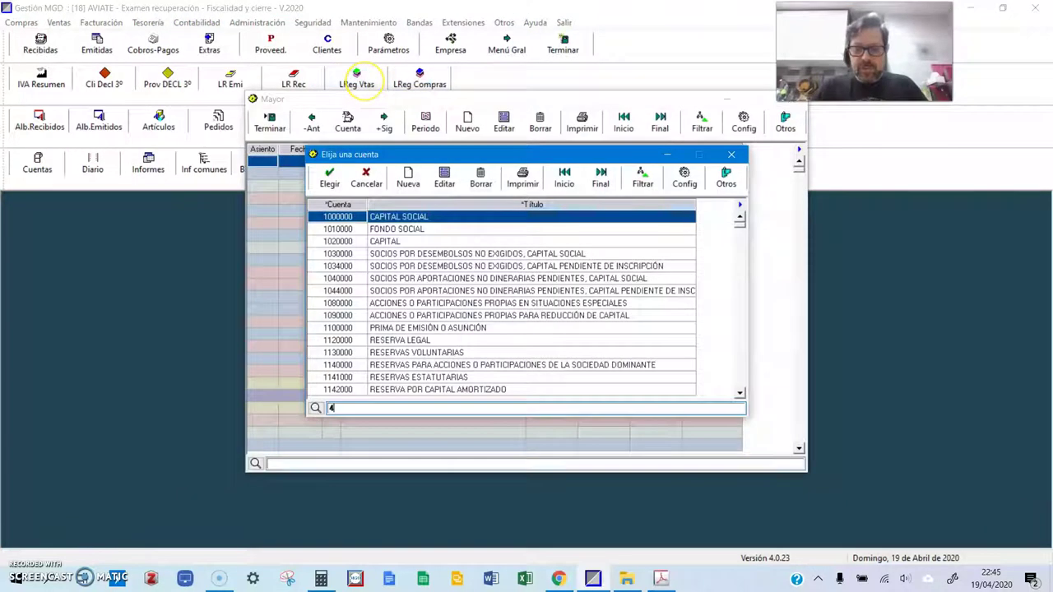
{"action": "type", "text": "700"}
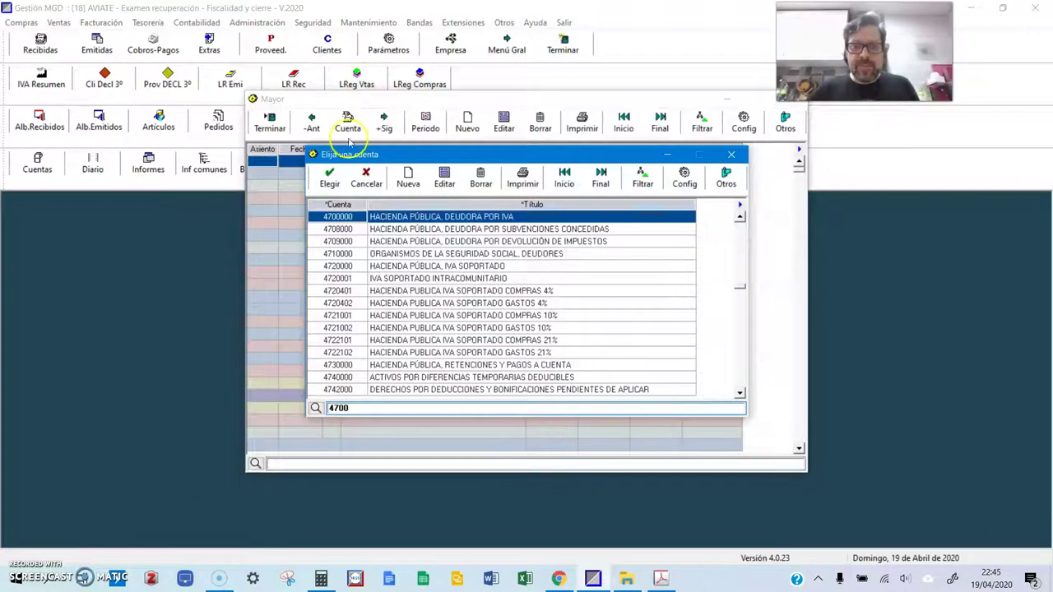
{"action": "left_click", "coordinate": [333, 184]}
{"action": "left_click", "coordinate": [419, 259]}
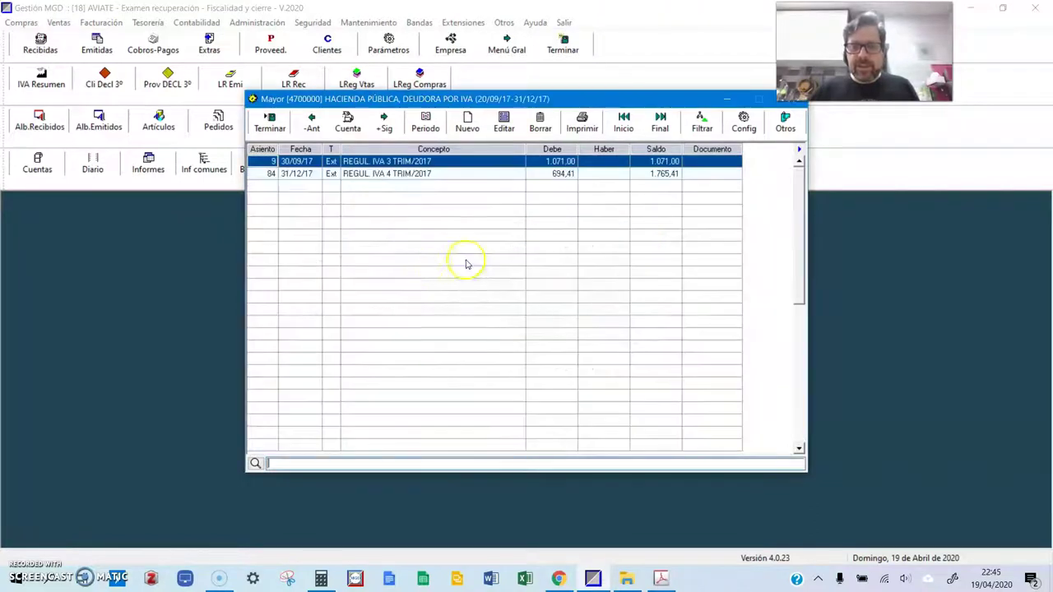
{"action": "left_click", "coordinate": [654, 176]}
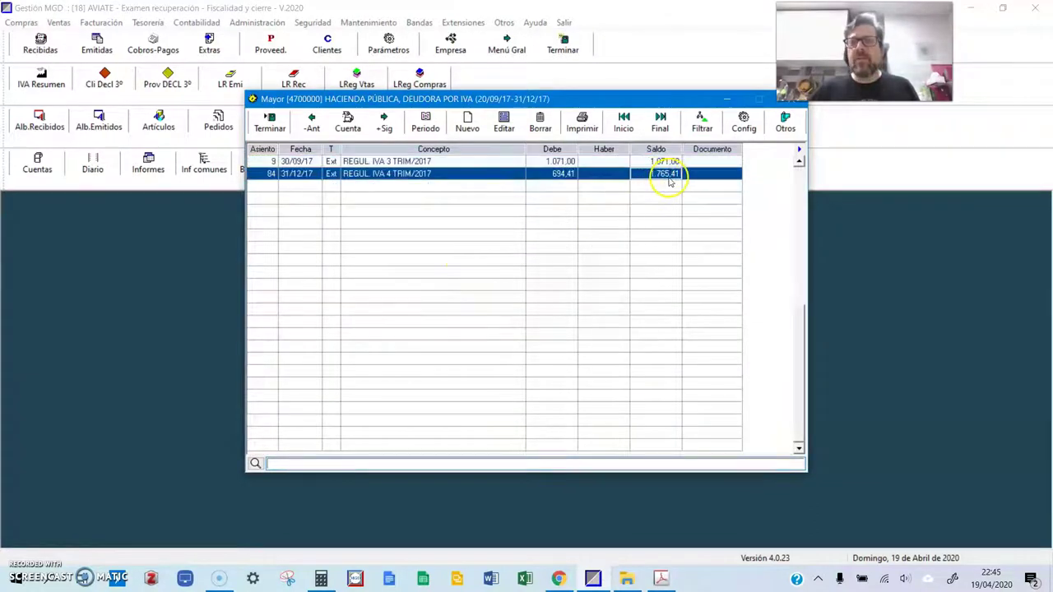
- Switch to the 4T form in Acrobat and select the box 73 refund amount to compare it with the ledger balance
{"action": "left_click", "coordinate": [660, 579]}
{"action": "scroll", "coordinate": [691, 461], "scroll_direction": "down", "scroll_amount": 1}
{"action": "left_click", "coordinate": [362, 543]}
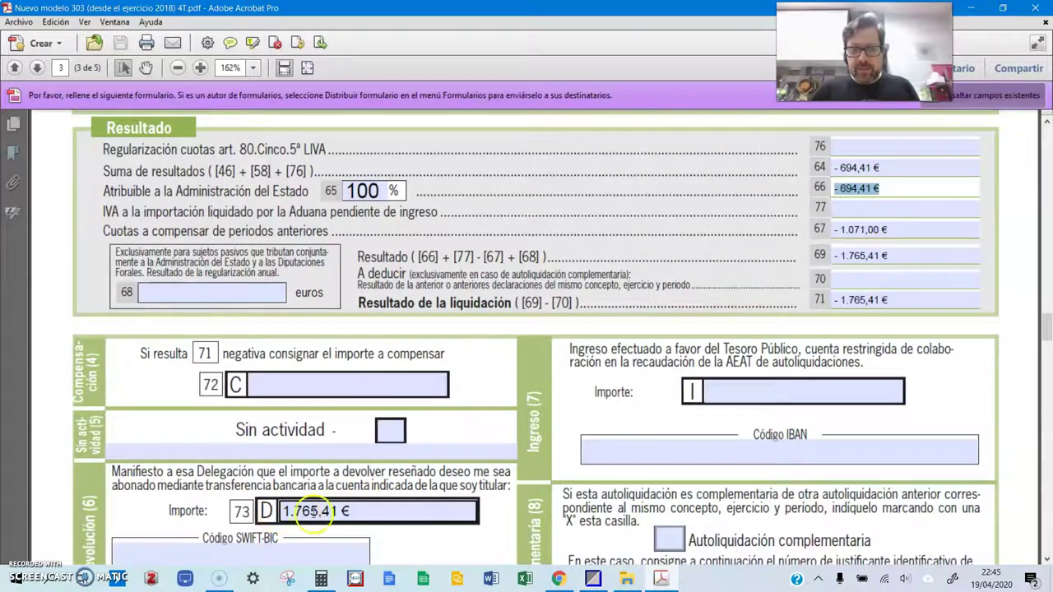
{"action": "left_click_drag", "start_coordinate": [350, 511], "coordinate": [278, 511]}
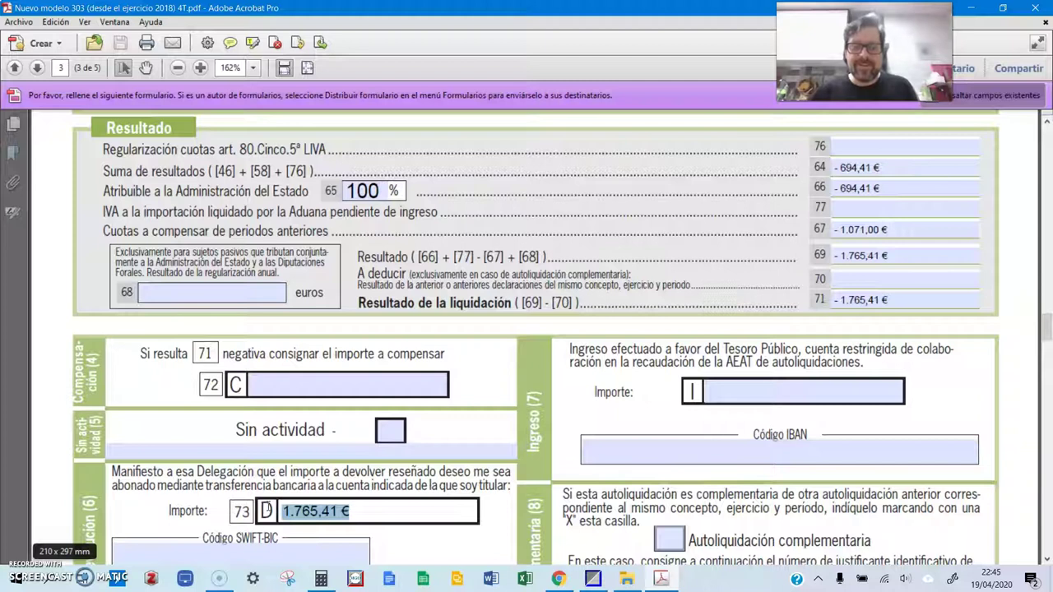
{"action": "left_click", "coordinate": [220, 579]}
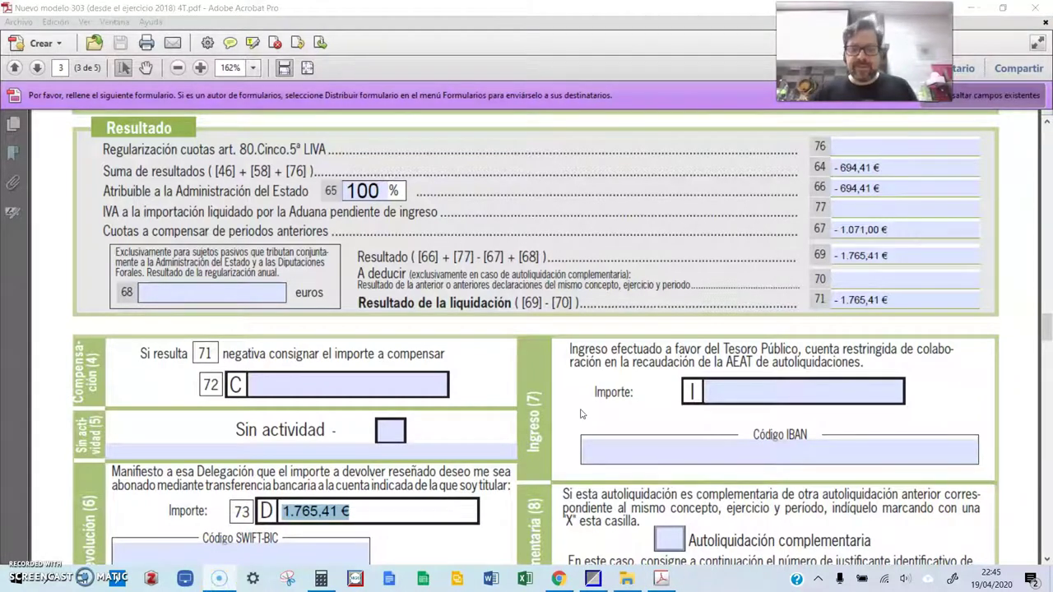
{"action": "left_click", "coordinate": [444, 507]}
{"action": "left_click", "coordinate": [188, 149]}
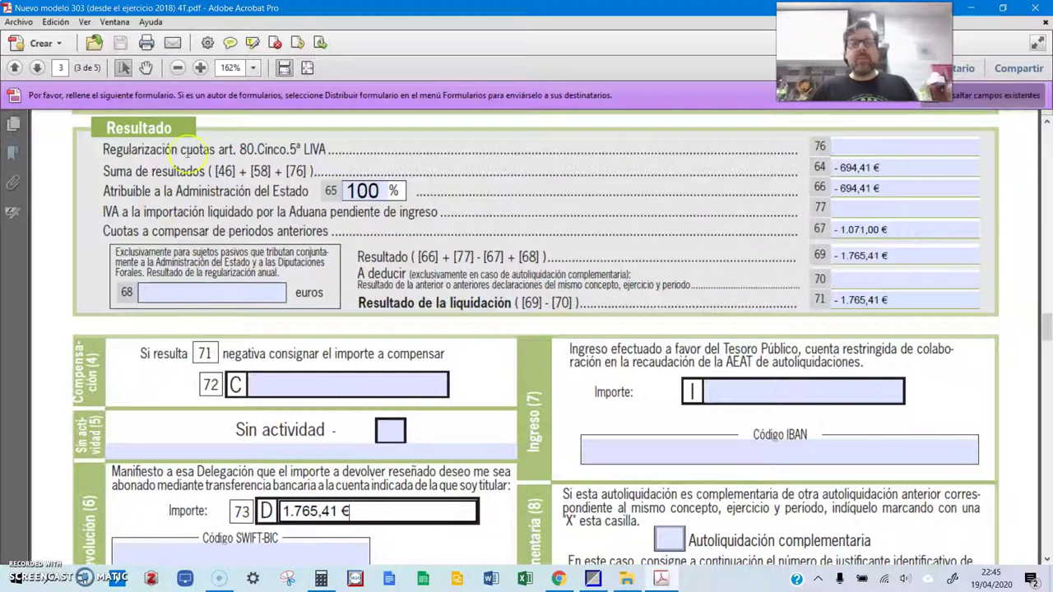
{"action": "left_click", "coordinate": [19, 22]}
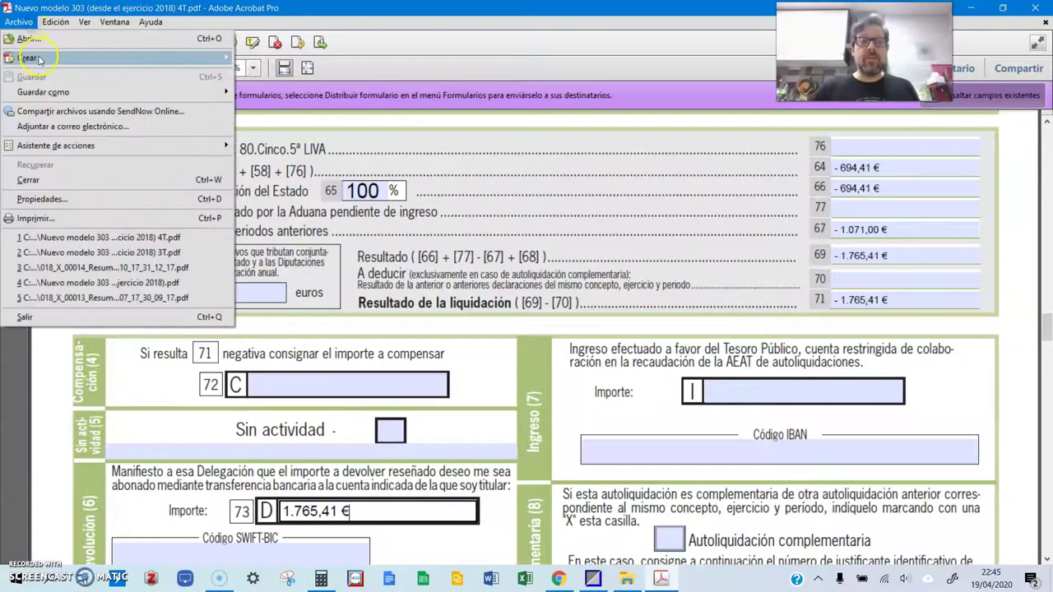
{"action": "key", "text": "Escape"}
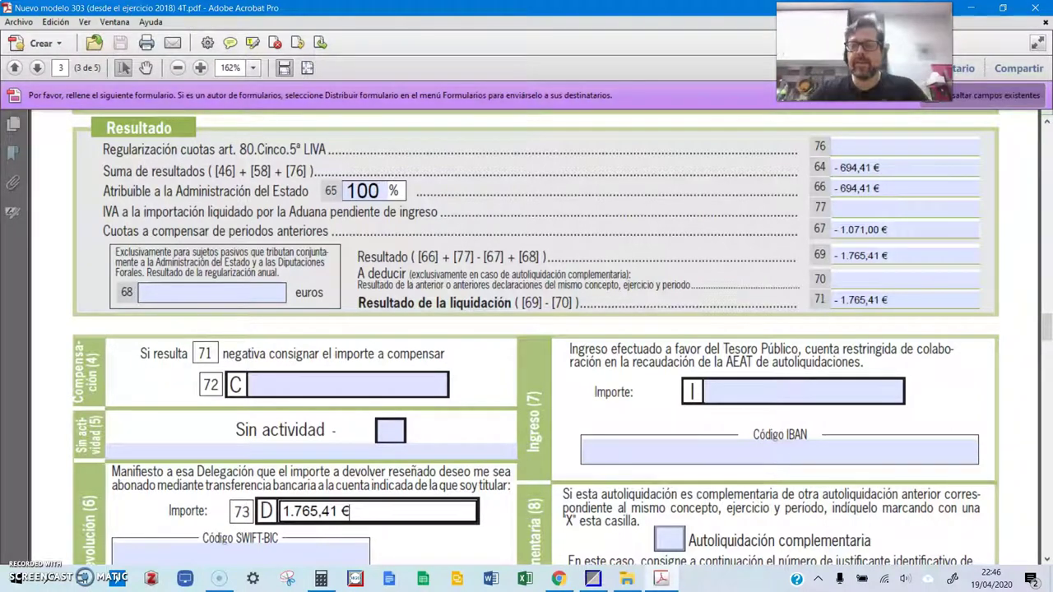
- Review the intra-community acquisition amounts in IVA devengado and IVA deducible, along with the deductible quotas in boxes 29 and 31
{"action": "scroll", "coordinate": [640, 213], "scroll_direction": "up", "scroll_amount": 10}
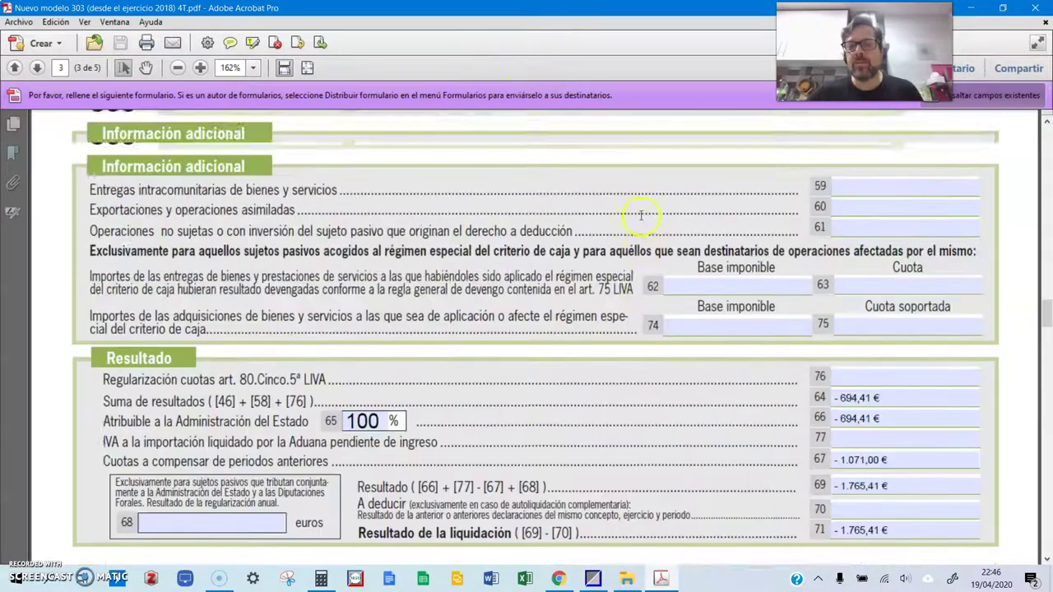
{"action": "scroll", "coordinate": [638, 231], "scroll_direction": "up", "scroll_amount": 15}
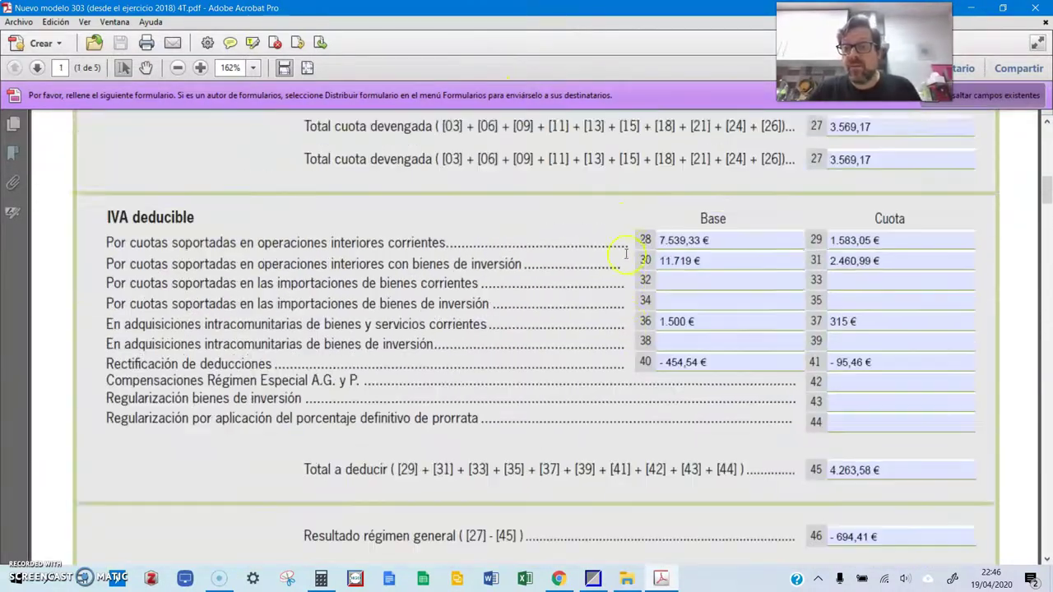
{"action": "scroll", "coordinate": [625, 252], "scroll_direction": "up", "scroll_amount": 1}
{"action": "left_click", "coordinate": [864, 356]}
{"action": "left_click", "coordinate": [875, 335]}
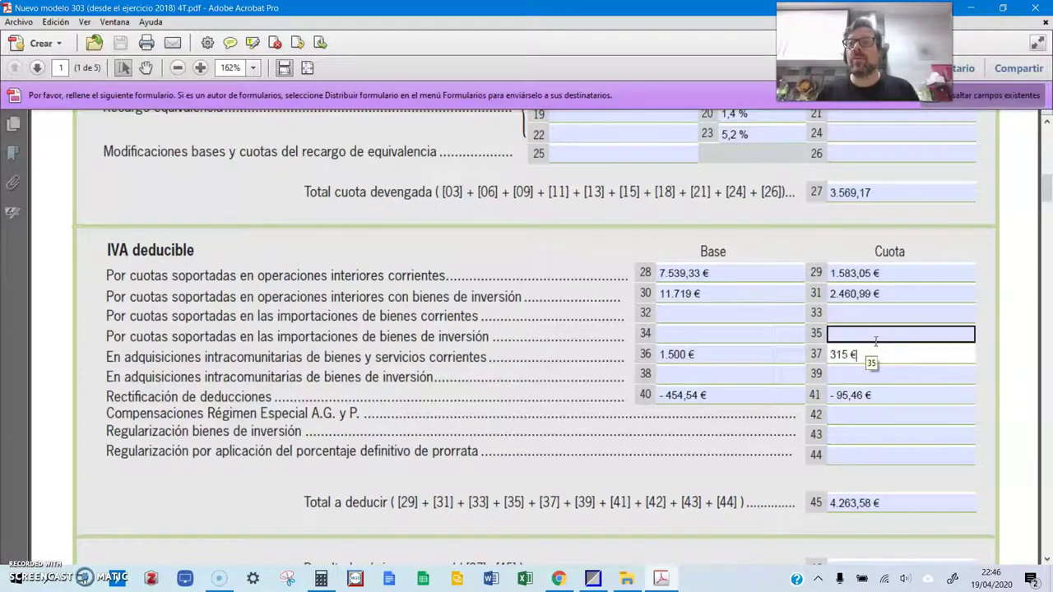
{"action": "scroll", "coordinate": [875, 341], "scroll_direction": "up", "scroll_amount": 4}
{"action": "left_click", "coordinate": [682, 216]}
{"action": "left_click", "coordinate": [665, 195]}
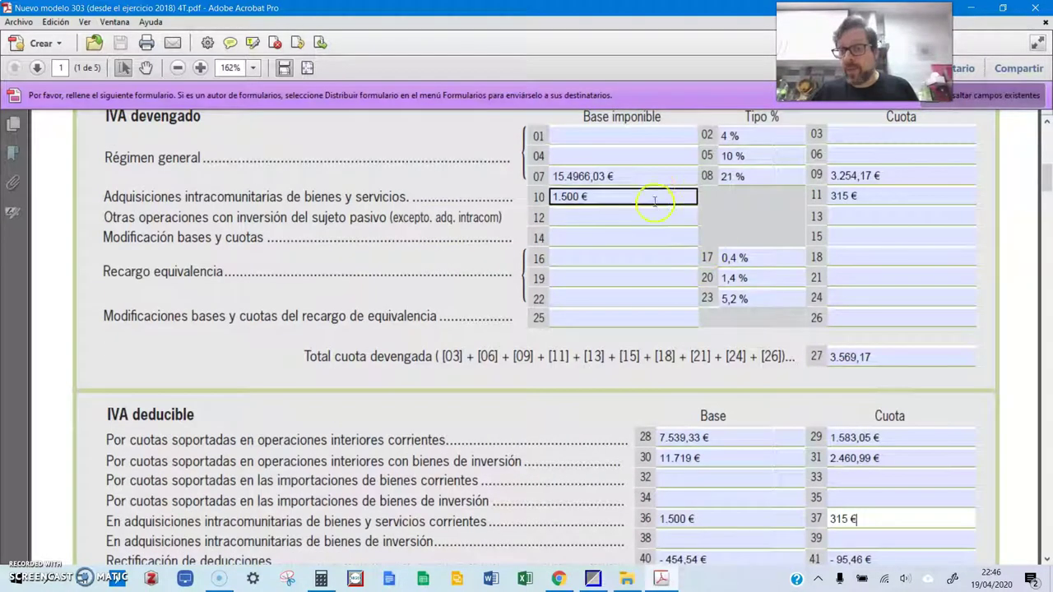
{"action": "scroll", "coordinate": [819, 359], "scroll_direction": "down", "scroll_amount": 2}
{"action": "left_click", "coordinate": [819, 359]}
{"action": "left_click", "coordinate": [879, 387]}
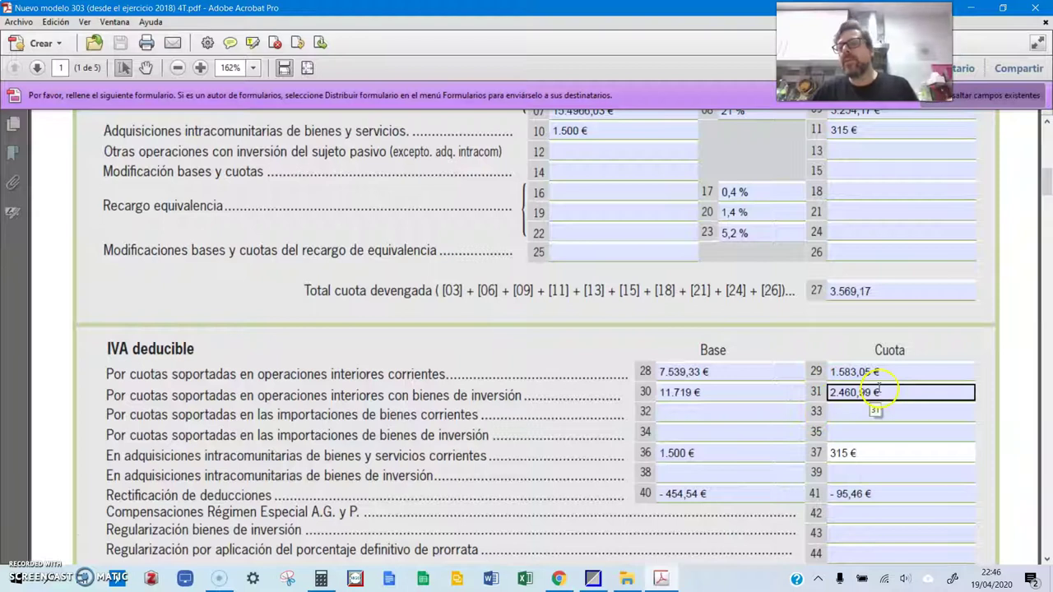
{"action": "left_click", "coordinate": [868, 368]}
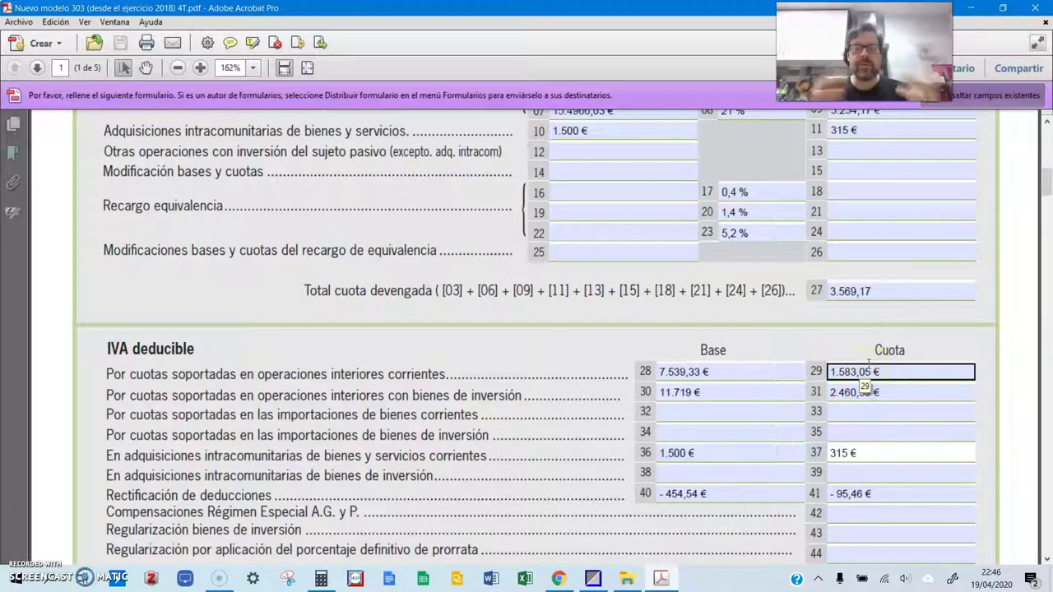
{"action": "left_click", "coordinate": [21, 22]}
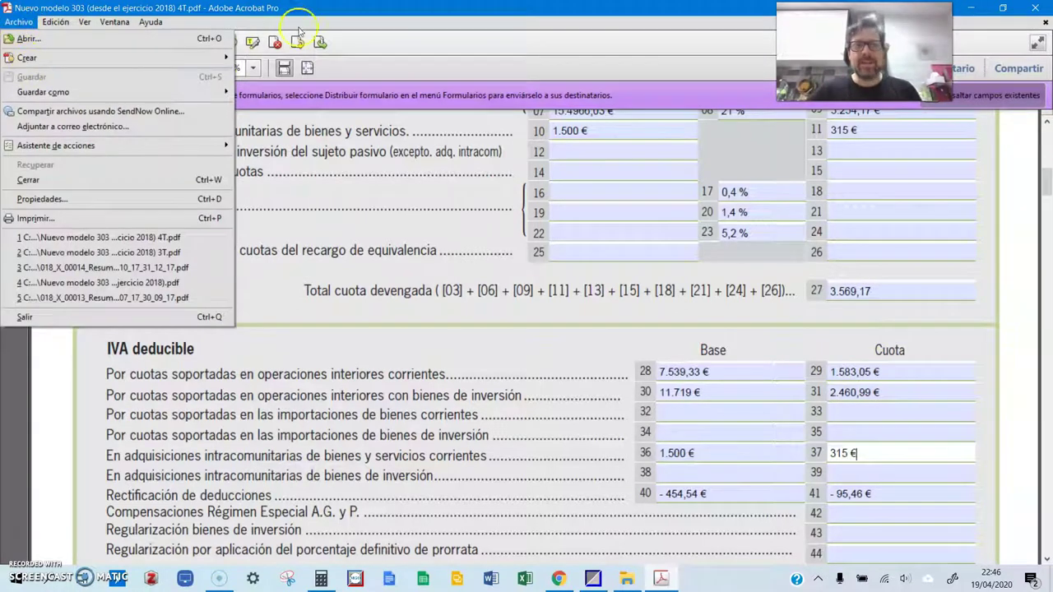
{"action": "left_click", "coordinate": [313, 6]}
{"action": "left_click", "coordinate": [565, 72]}
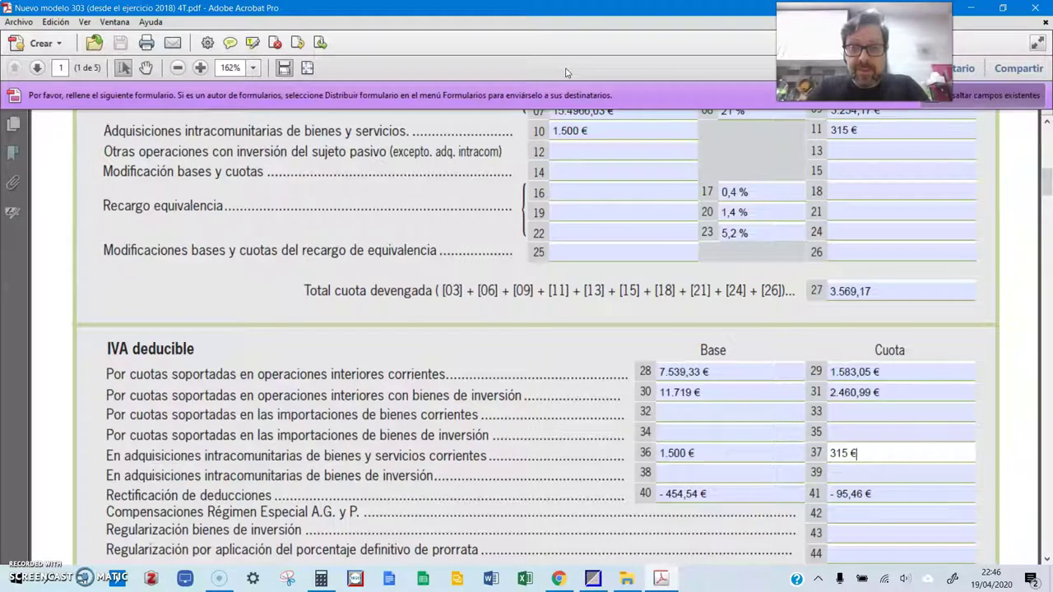
{"action": "left_click", "coordinate": [573, 247]}
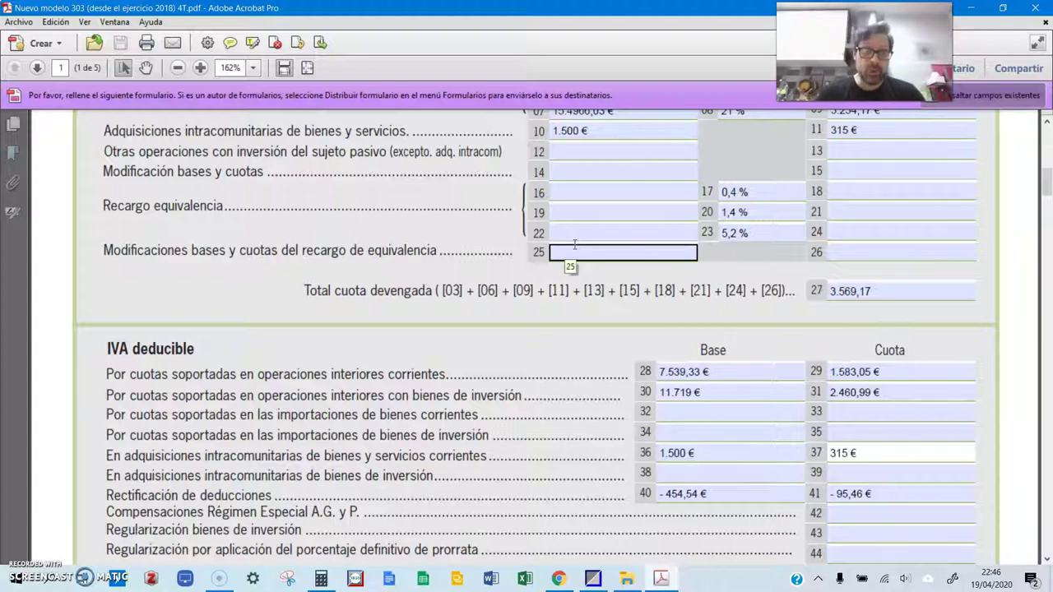
{"action": "left_click", "coordinate": [462, 182]}
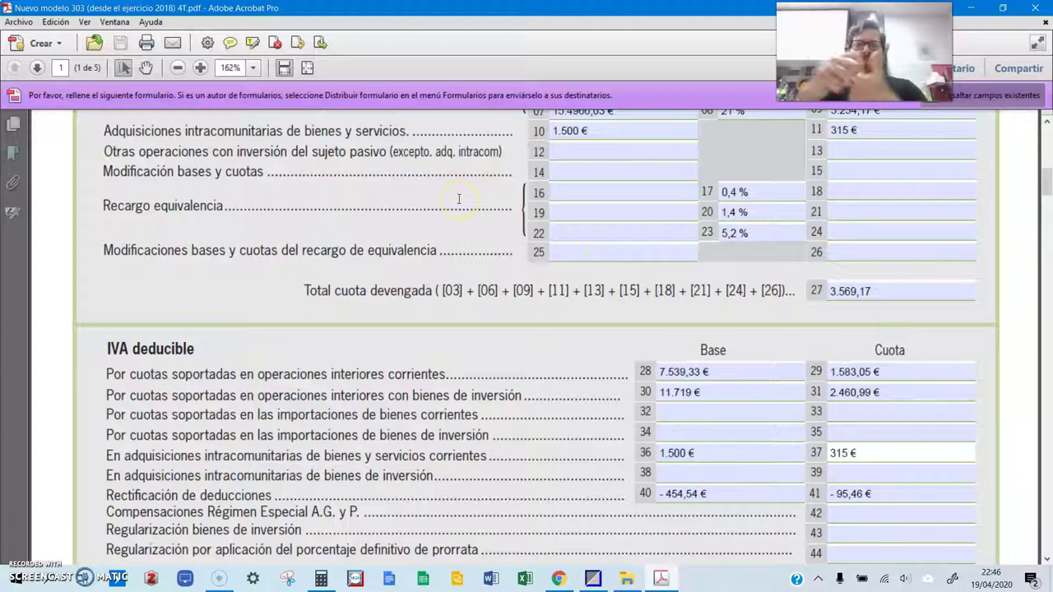